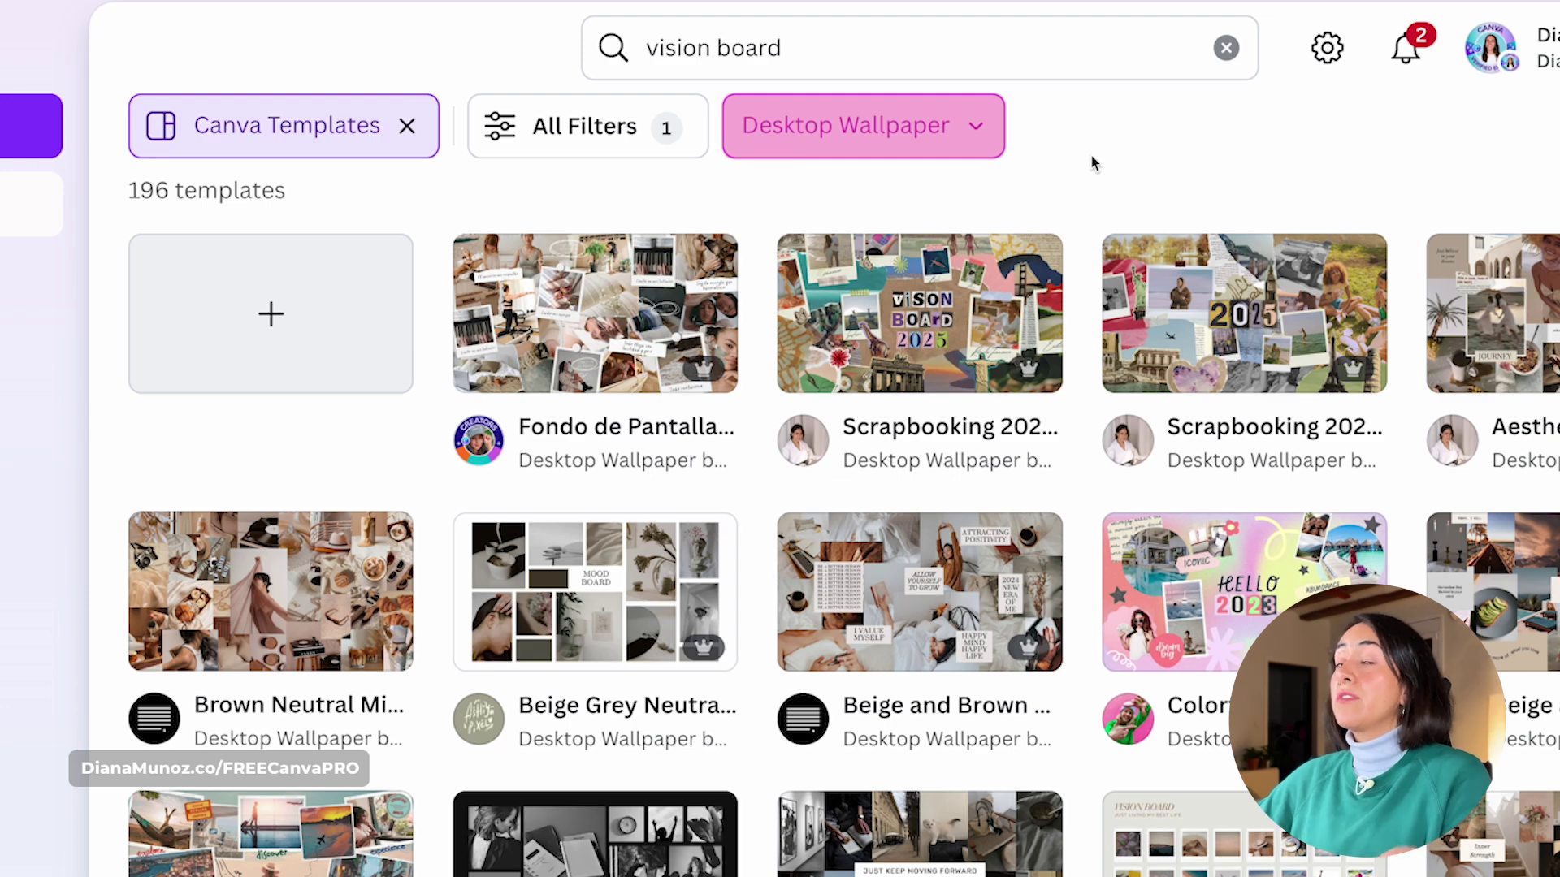
Filter the vision board templates to the Phone Wallpaper category and look through the results.
{"action": "left_click", "coordinate": [986, 143]}
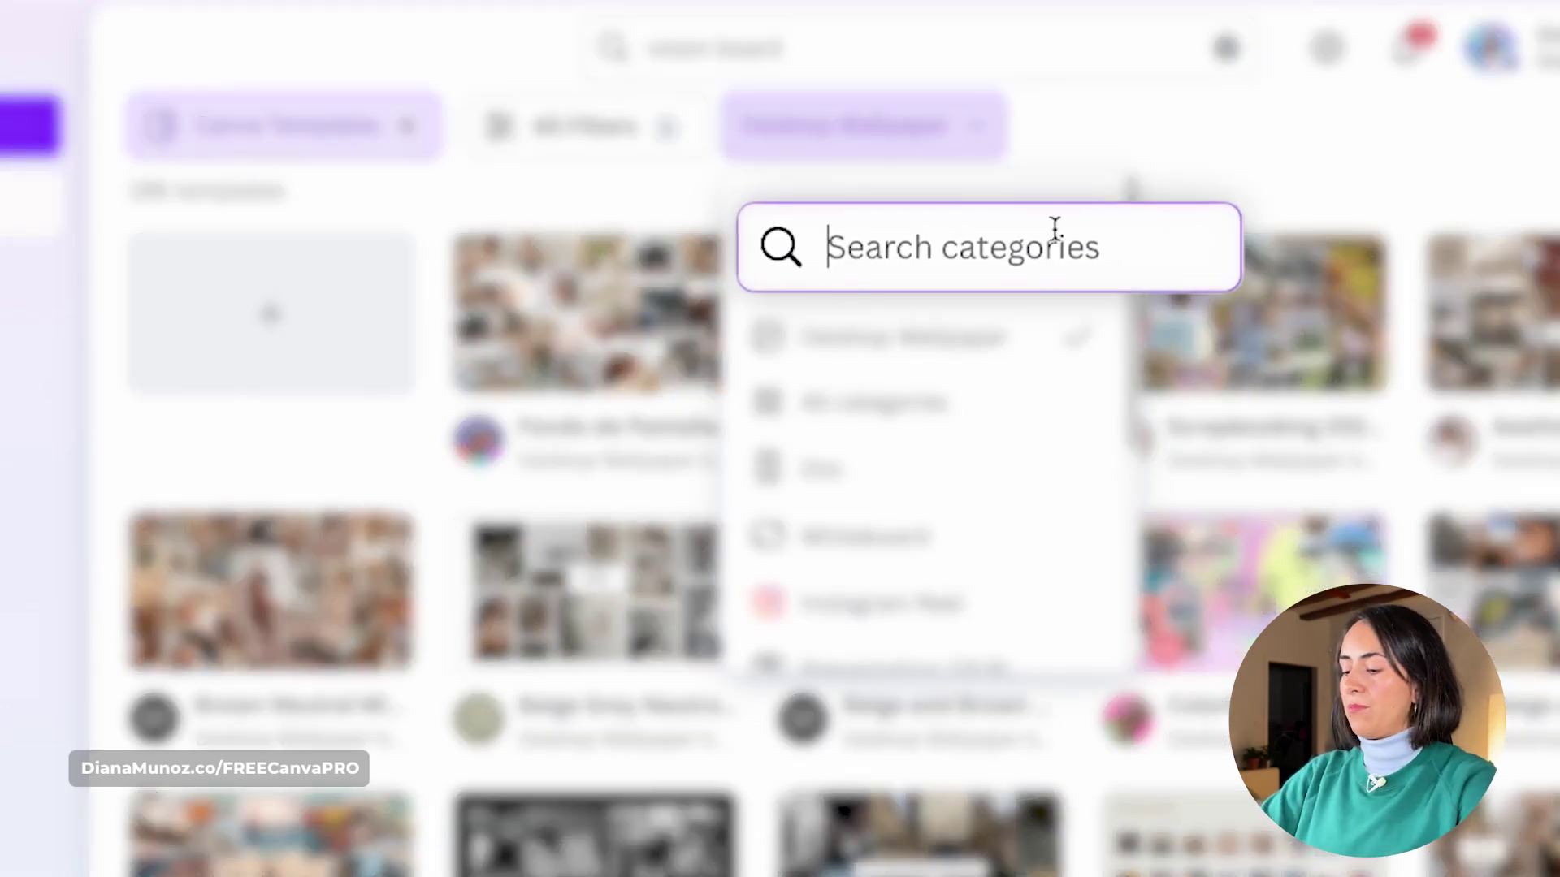
{"action": "type", "text": "phone wall"}
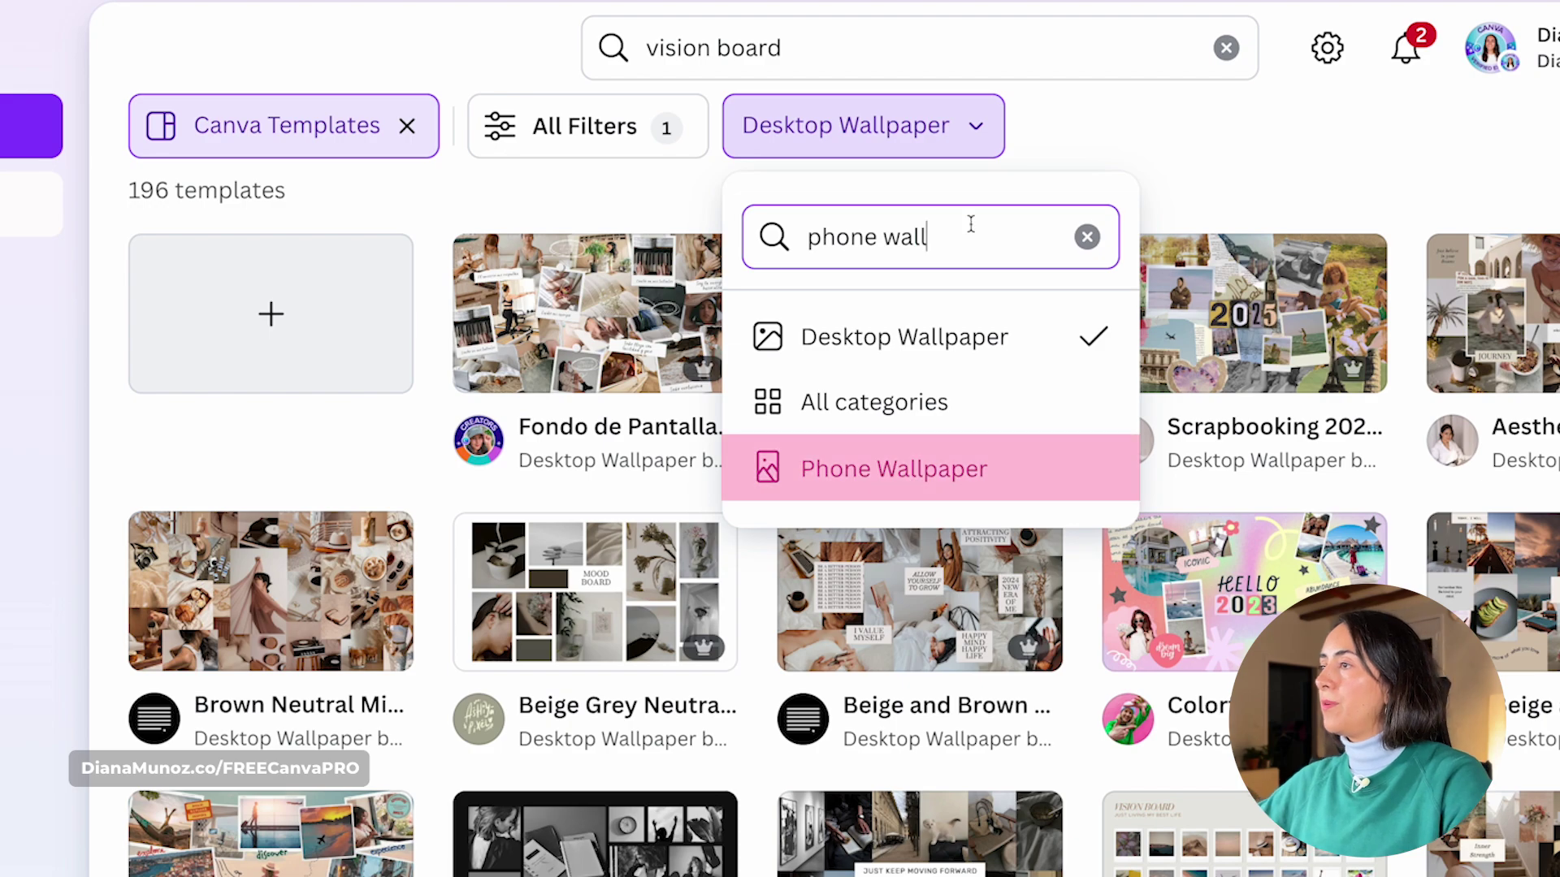
{"action": "left_click", "coordinate": [968, 475]}
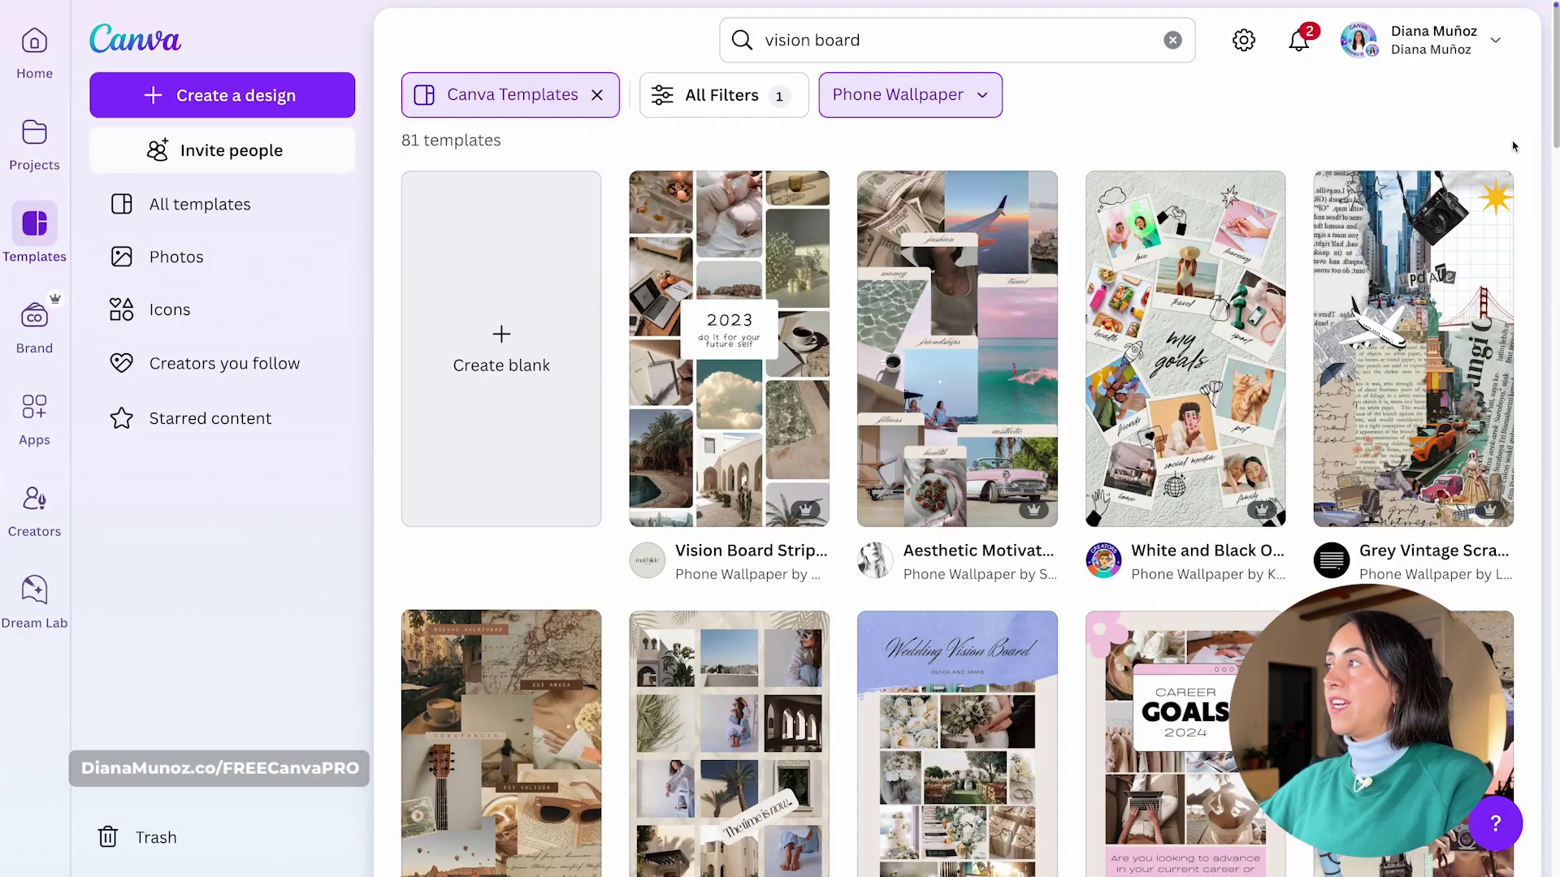
{"action": "scroll", "coordinate": [1524, 177], "scroll_direction": "down", "scroll_amount": 3}
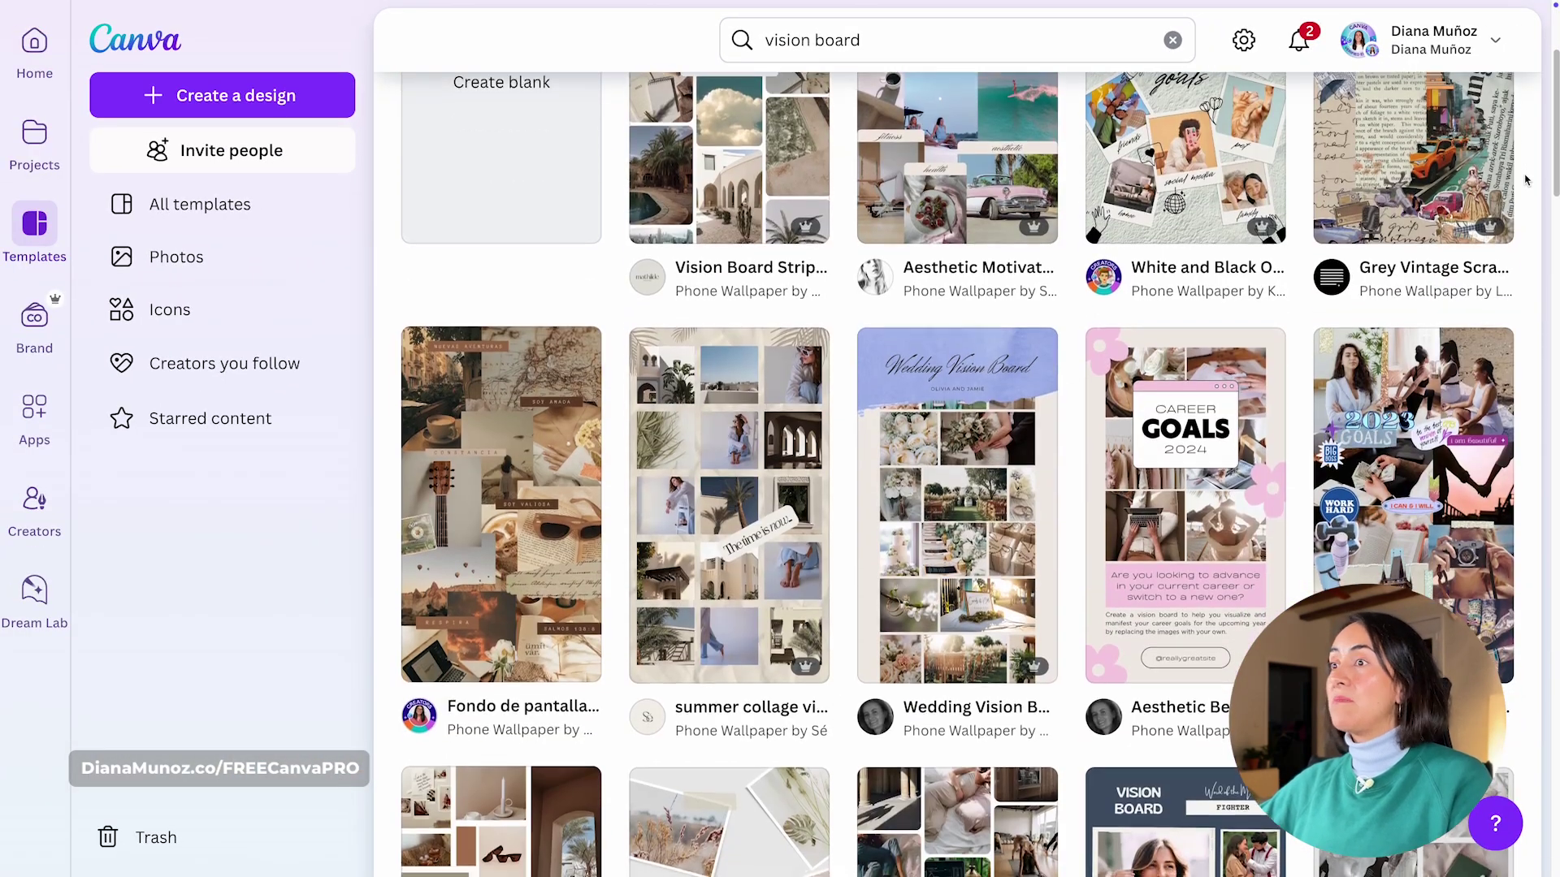
{"action": "scroll", "coordinate": [1525, 180], "scroll_direction": "down", "scroll_amount": 2}
{"action": "scroll", "coordinate": [1526, 180], "scroll_direction": "down", "scroll_amount": 3}
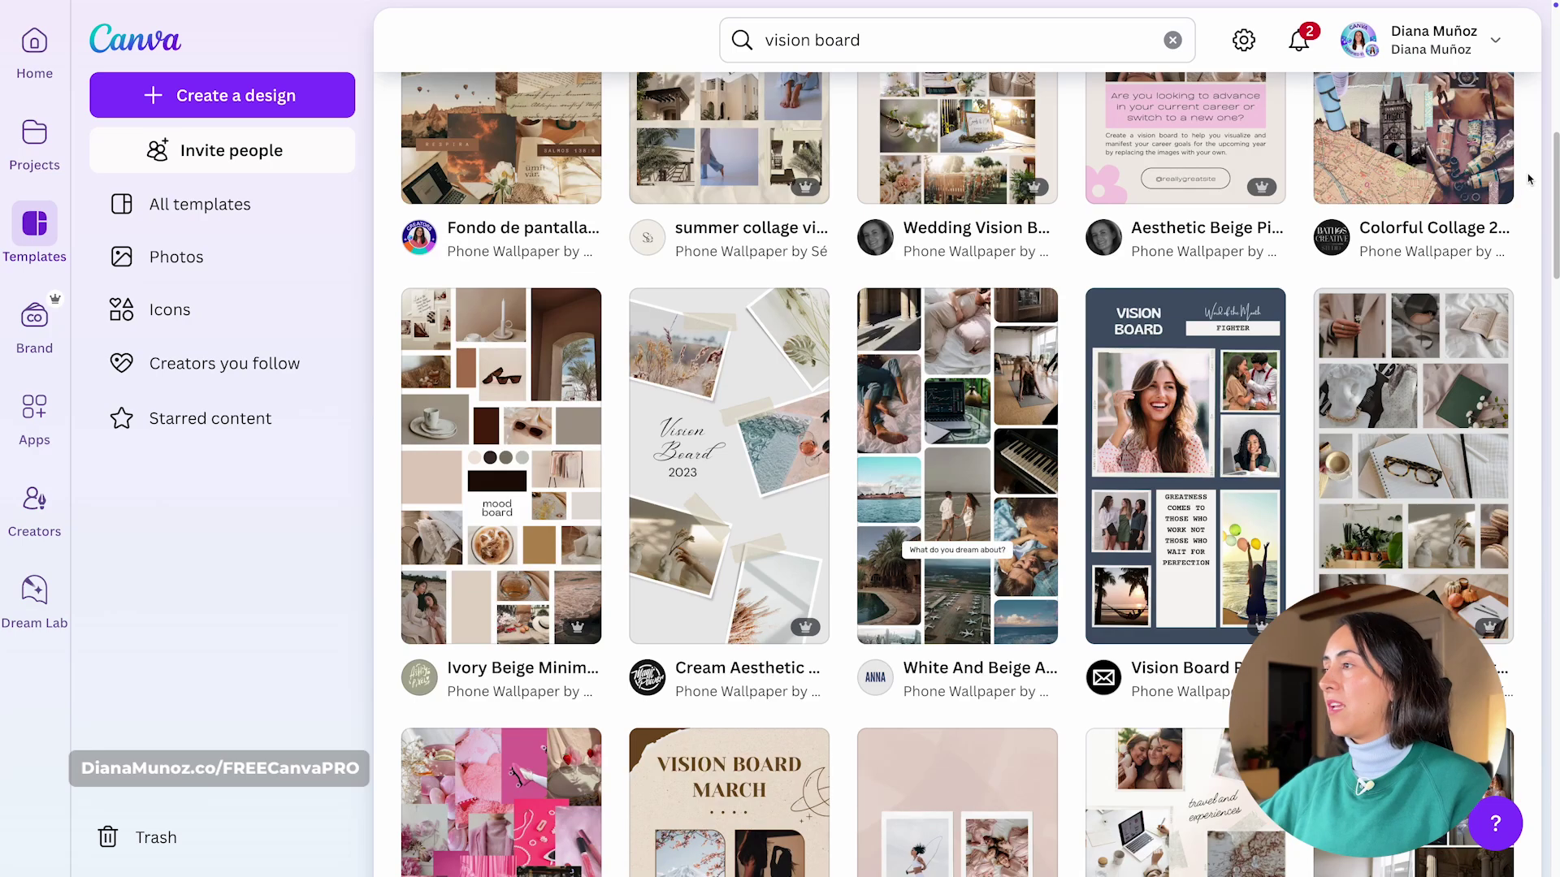
{"action": "scroll", "coordinate": [1527, 179], "scroll_direction": "down", "scroll_amount": 1}
{"action": "scroll", "coordinate": [1527, 178], "scroll_direction": "down", "scroll_amount": 3}
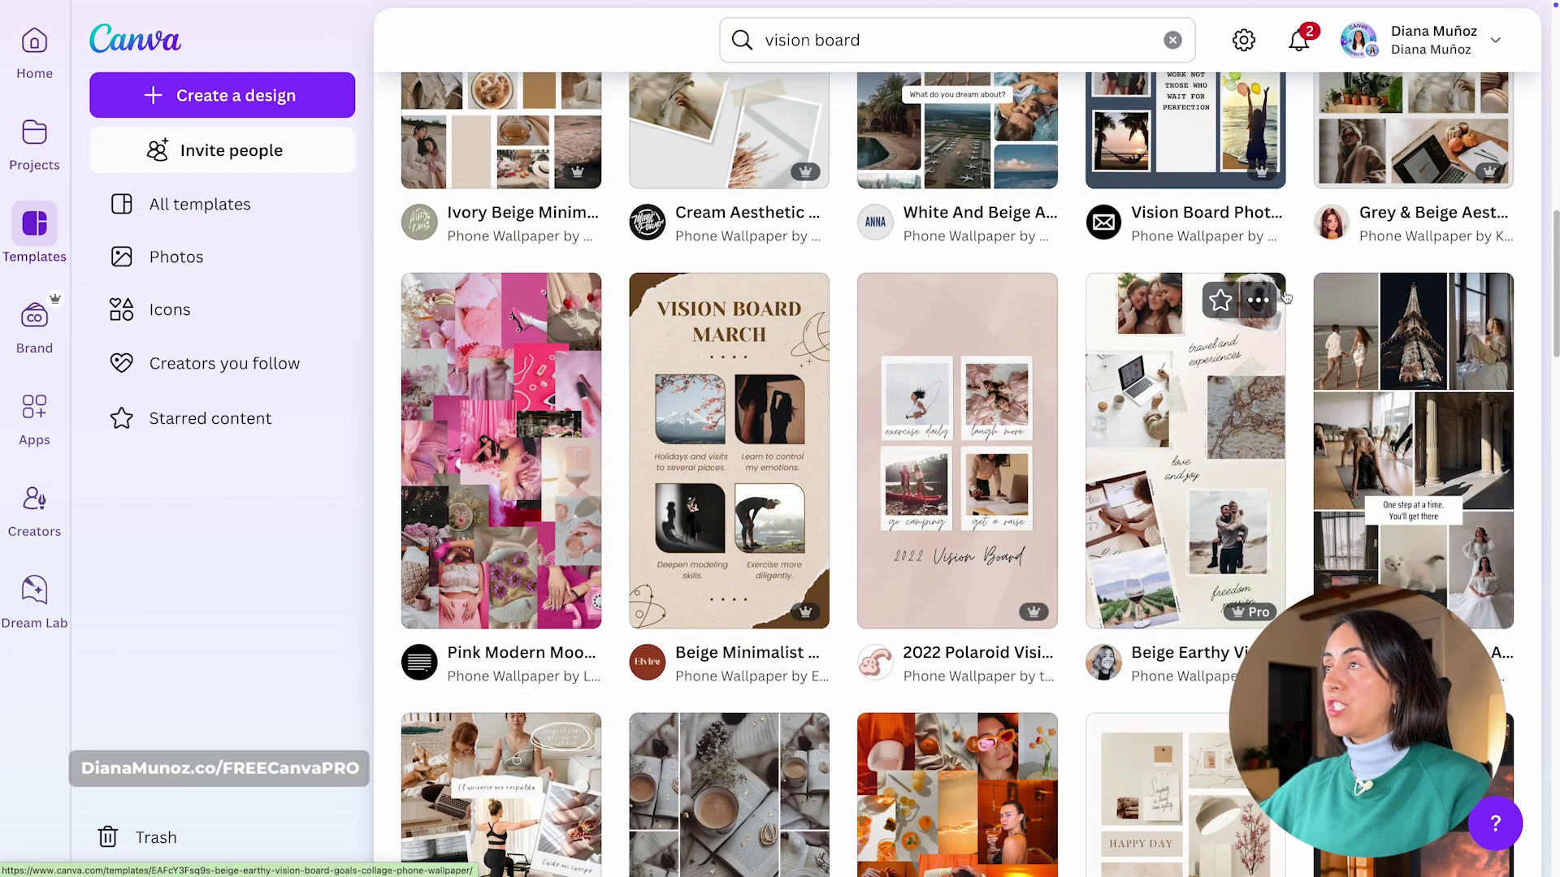
{"action": "scroll", "coordinate": [1218, 366], "scroll_direction": "up", "scroll_amount": 10}
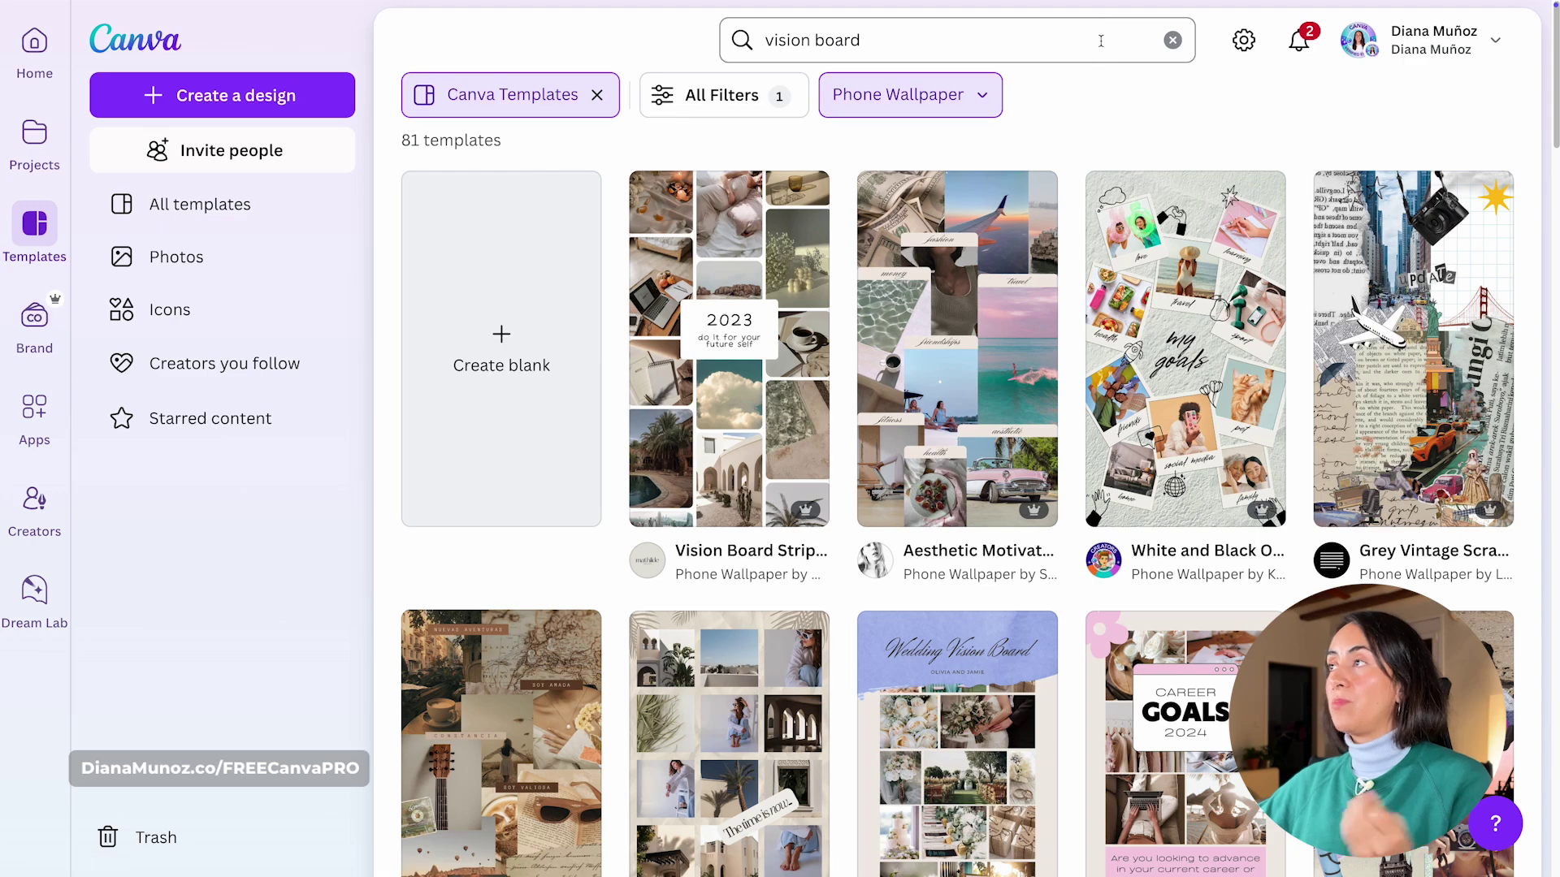
Search the Canva templates for "scrapvboard" in place of the current search term.
{"action": "left_click_drag", "start_coordinate": [867, 45], "coordinate": [772, 37]}
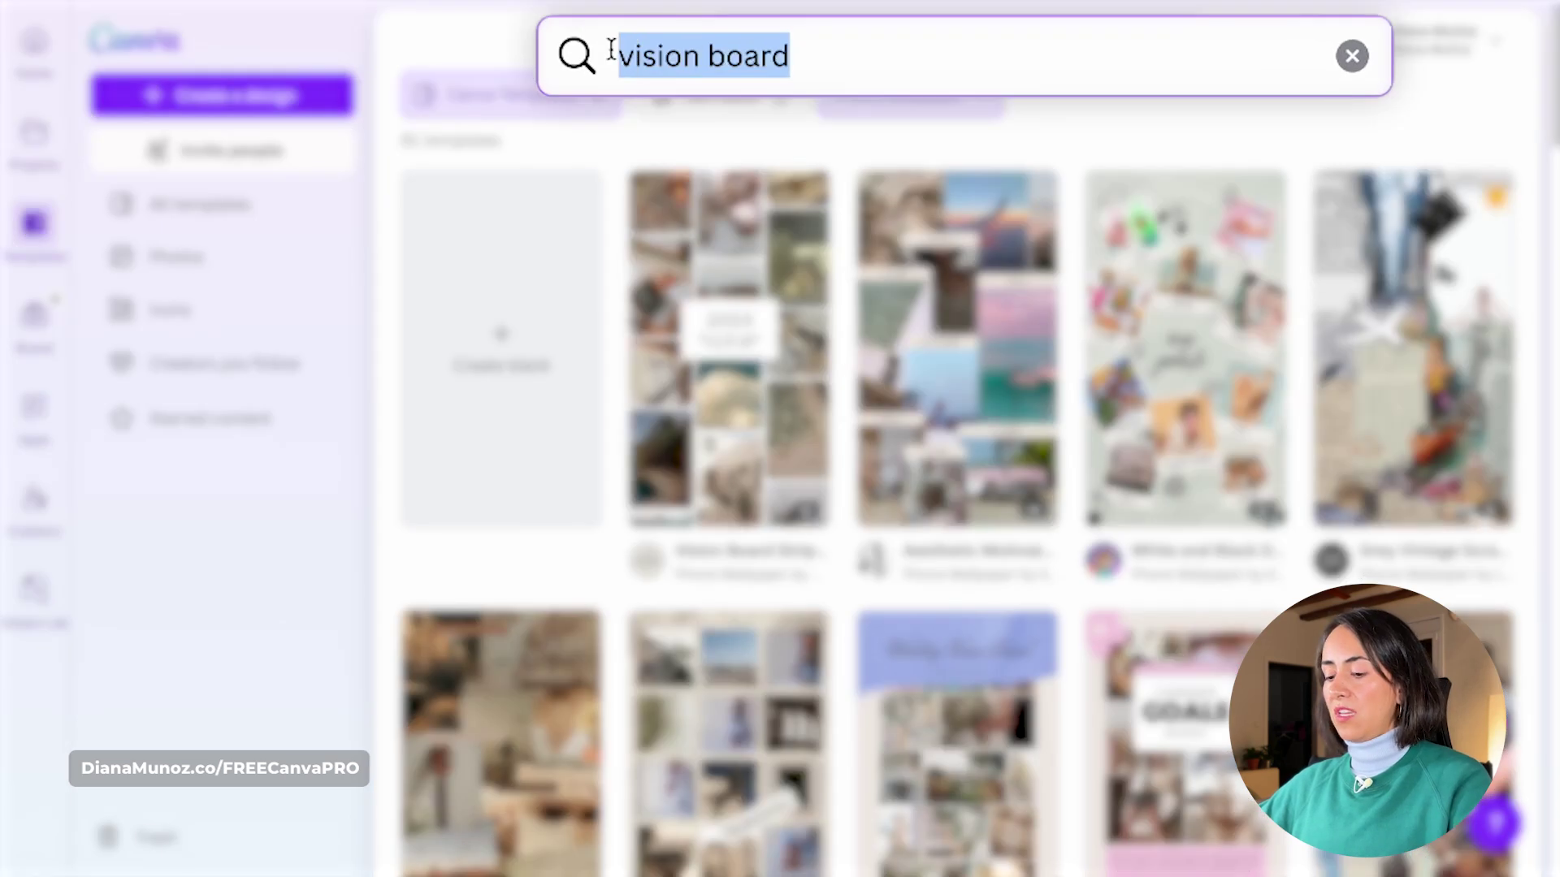
{"action": "type", "text": "scrapvboard"}
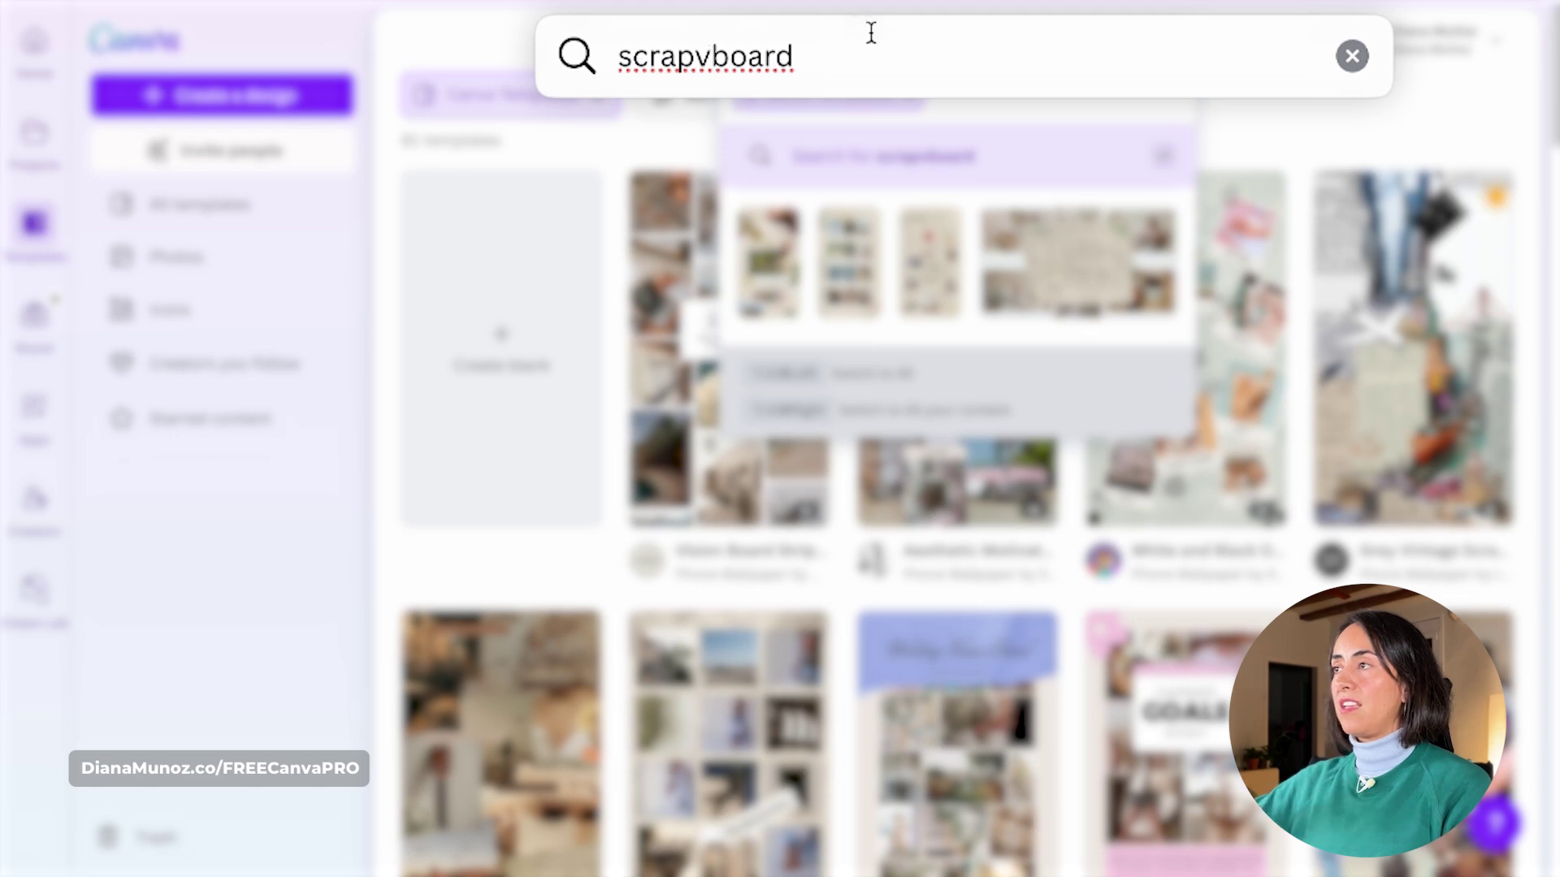
{"action": "key", "text": "Return"}
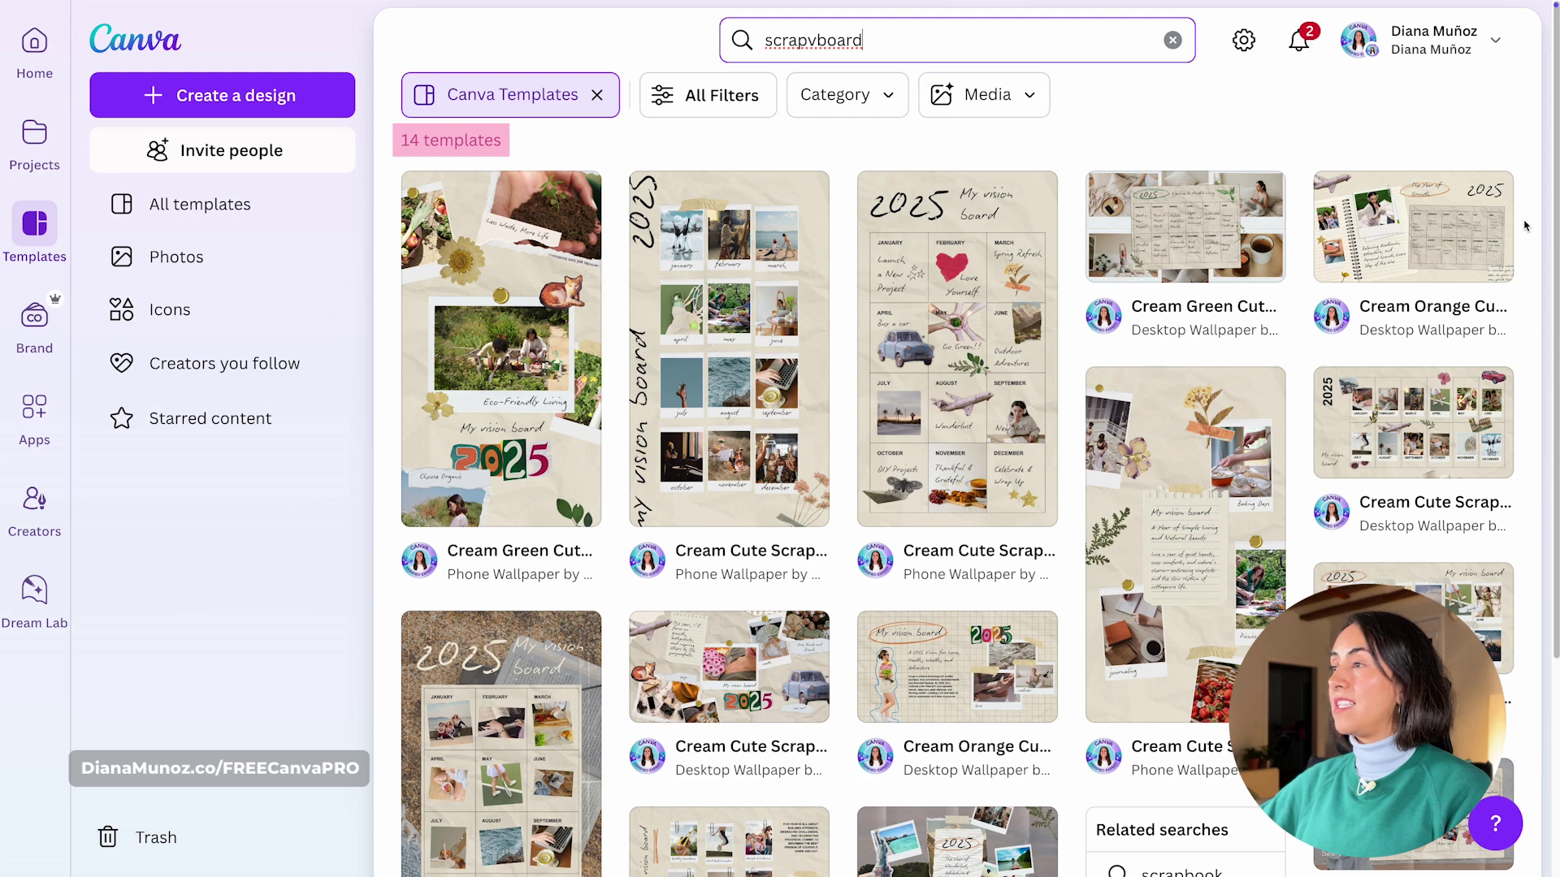
Open the "Cream Cute Scrapbook Polaroid Annual Vision Board Phone Wallpaper" template for customizing.
{"action": "scroll", "coordinate": [1525, 226], "scroll_direction": "down", "scroll_amount": 3}
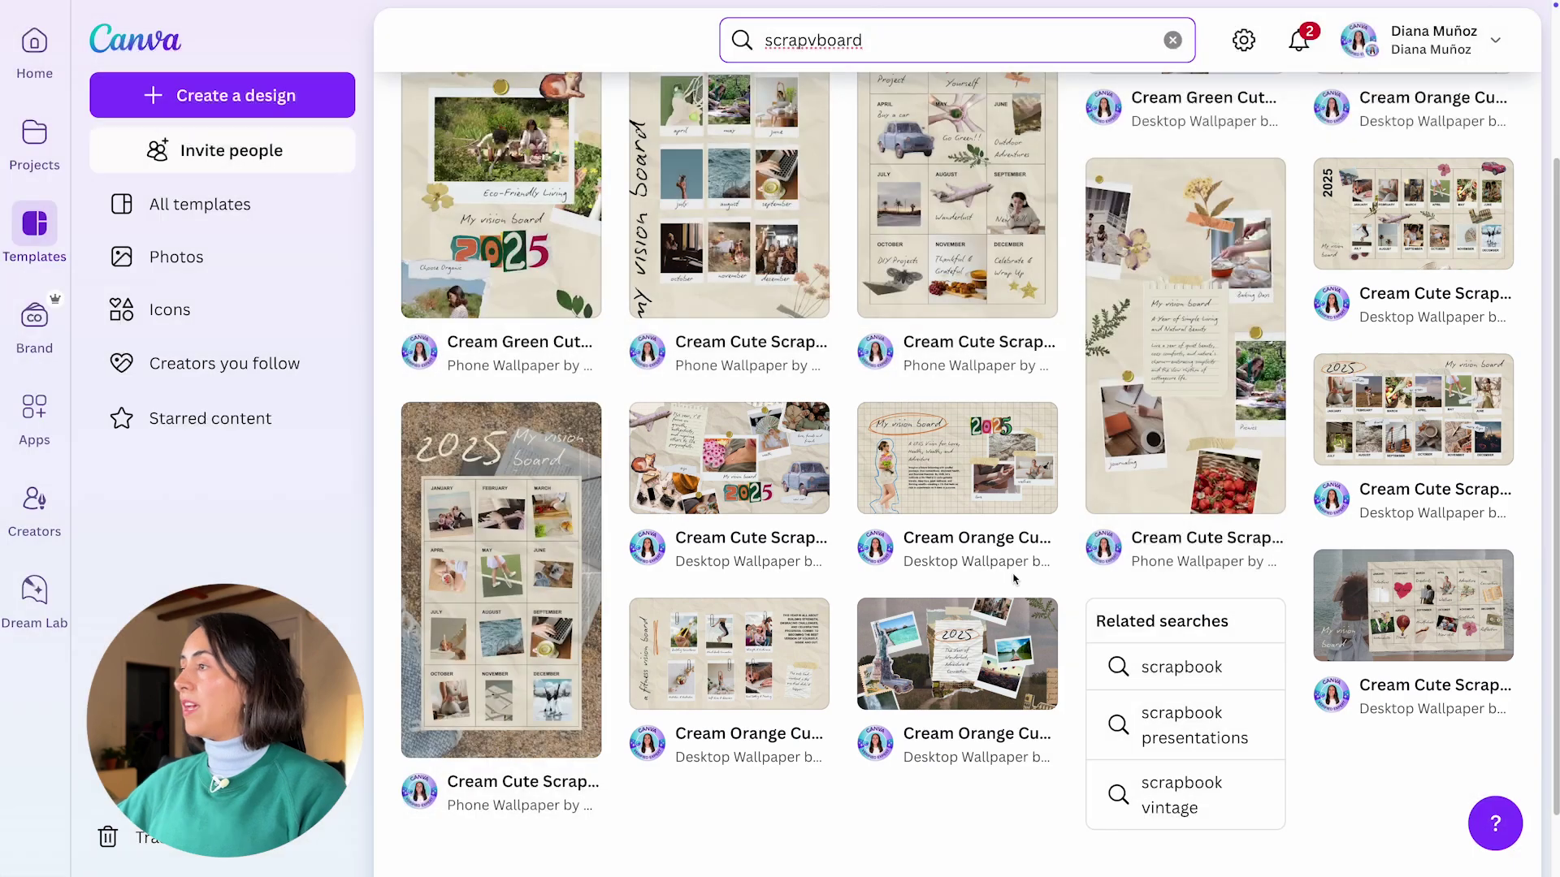
{"action": "scroll", "coordinate": [1015, 581], "scroll_direction": "up", "scroll_amount": 1}
{"action": "mouse_move", "coordinate": [1238, 418]}
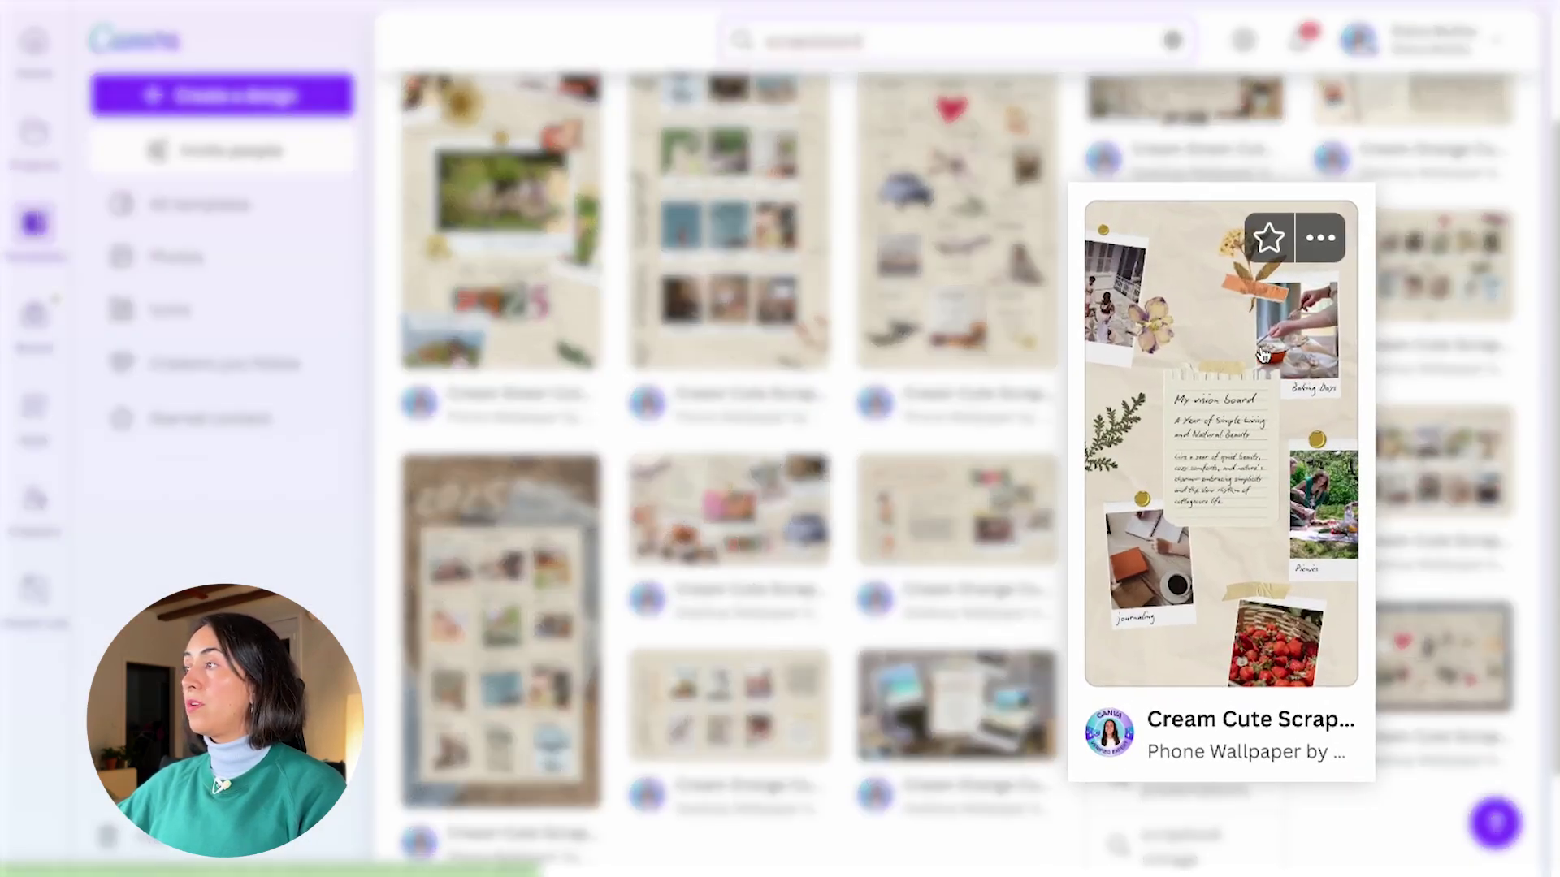
{"action": "left_click", "coordinate": [1256, 416]}
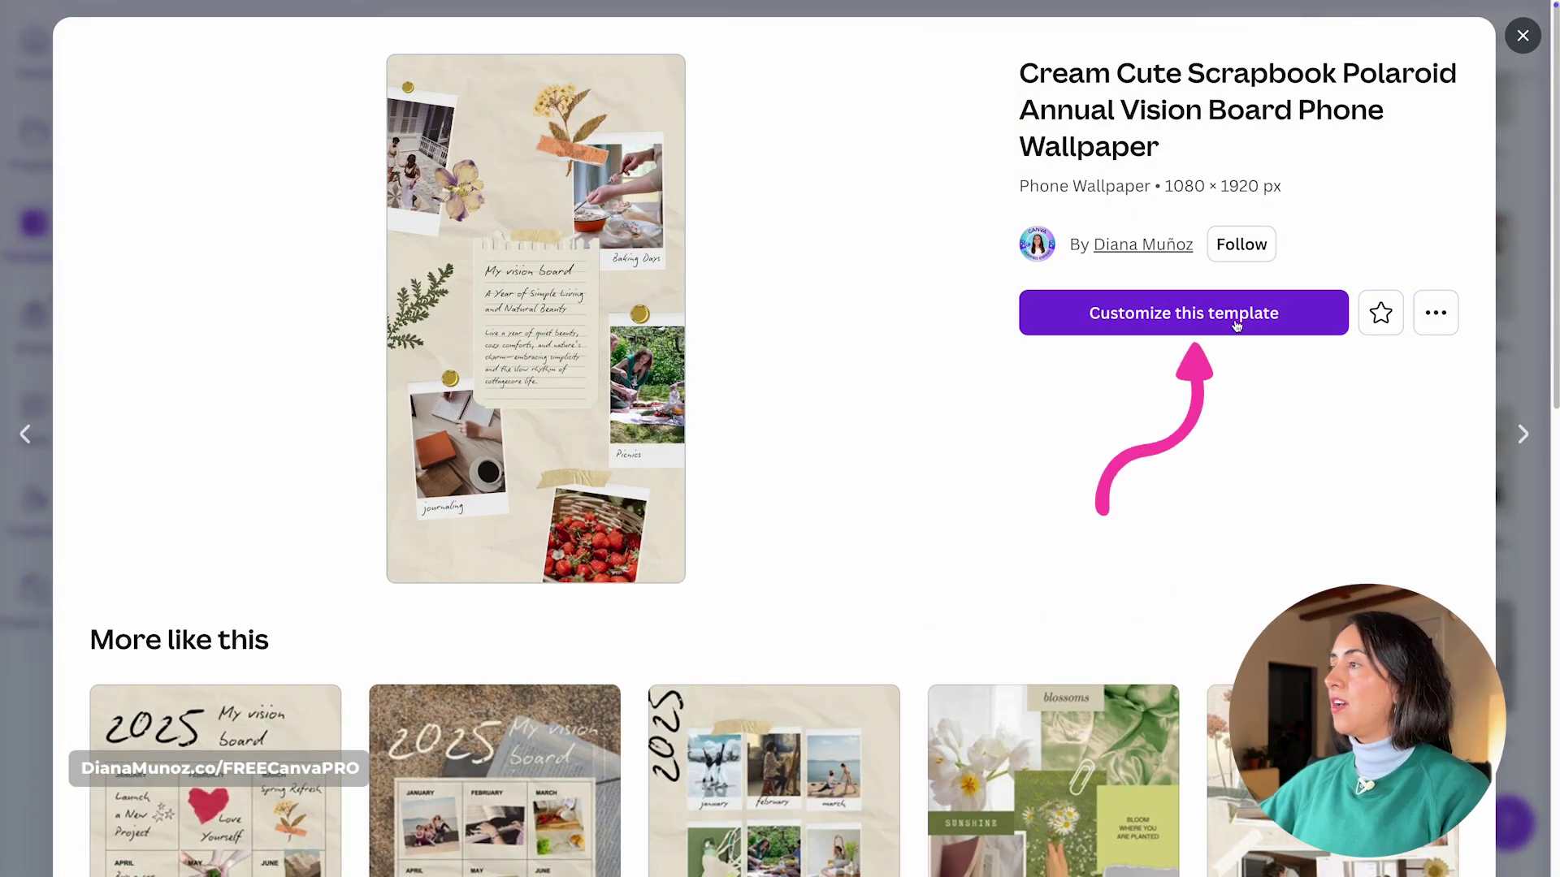
{"action": "left_click", "coordinate": [1206, 322]}
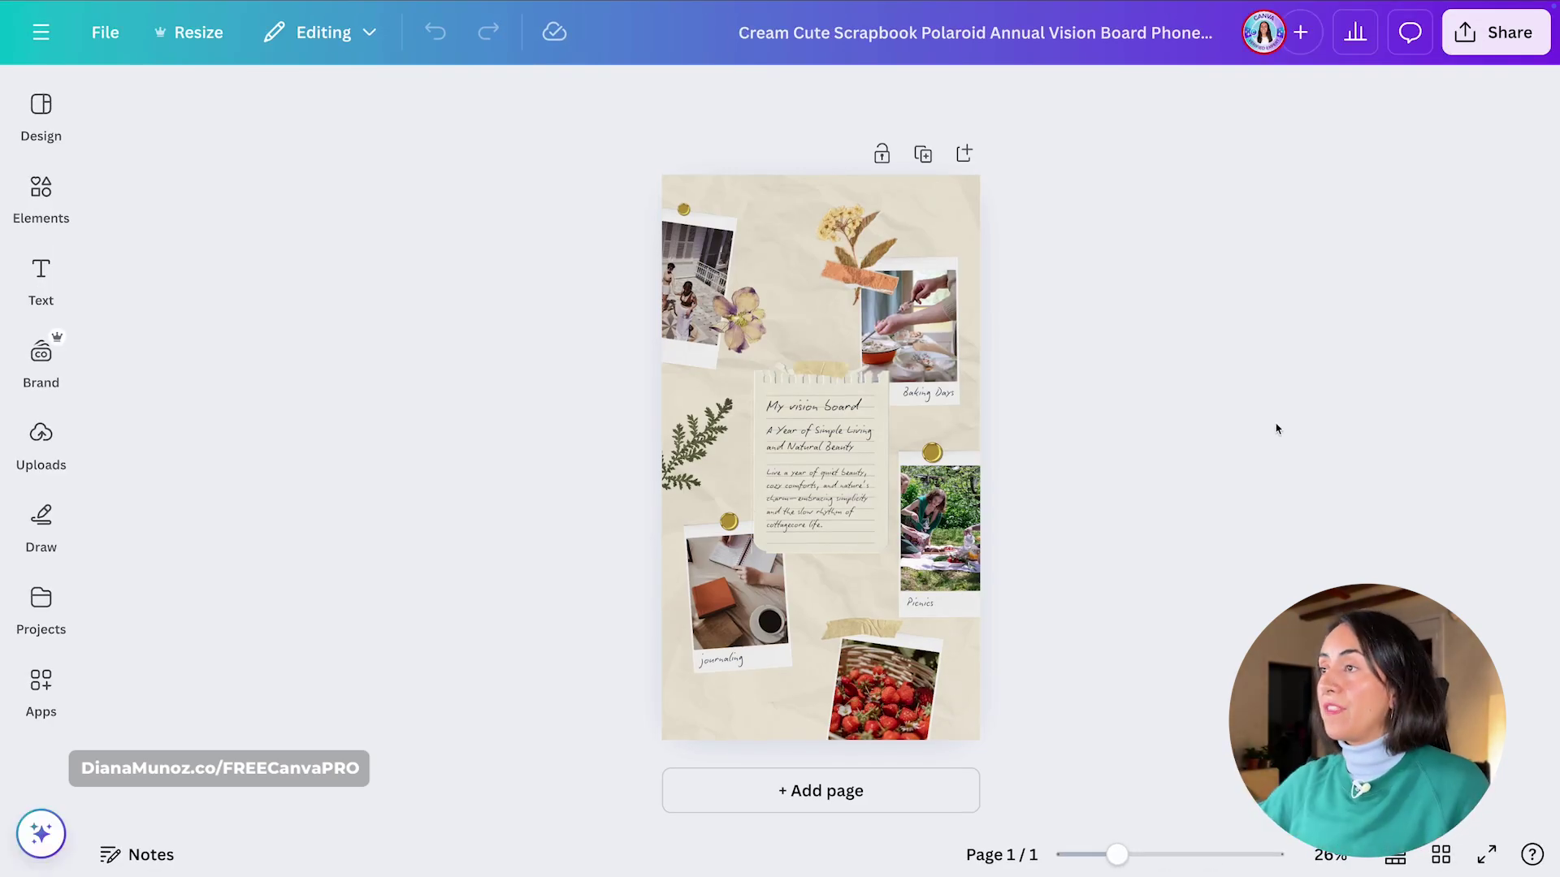
Check that the "Baking Days" caption is editable, deselect it and show the full photo collection among the elements.
{"action": "double_click", "coordinate": [933, 393]}
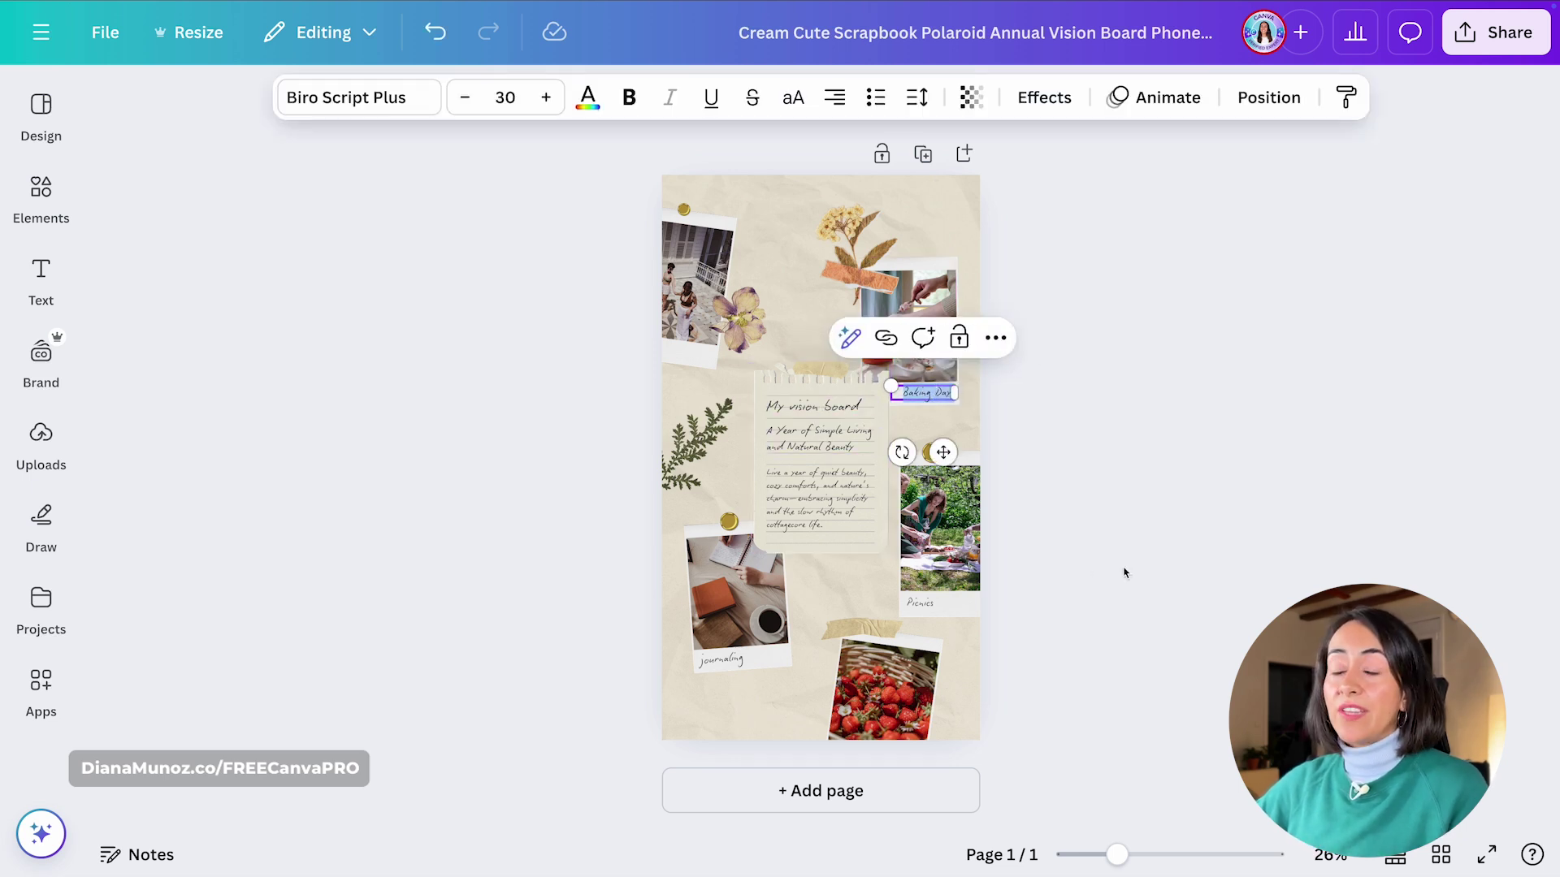
{"action": "left_click", "coordinate": [1090, 527]}
{"action": "left_click", "coordinate": [41, 195]}
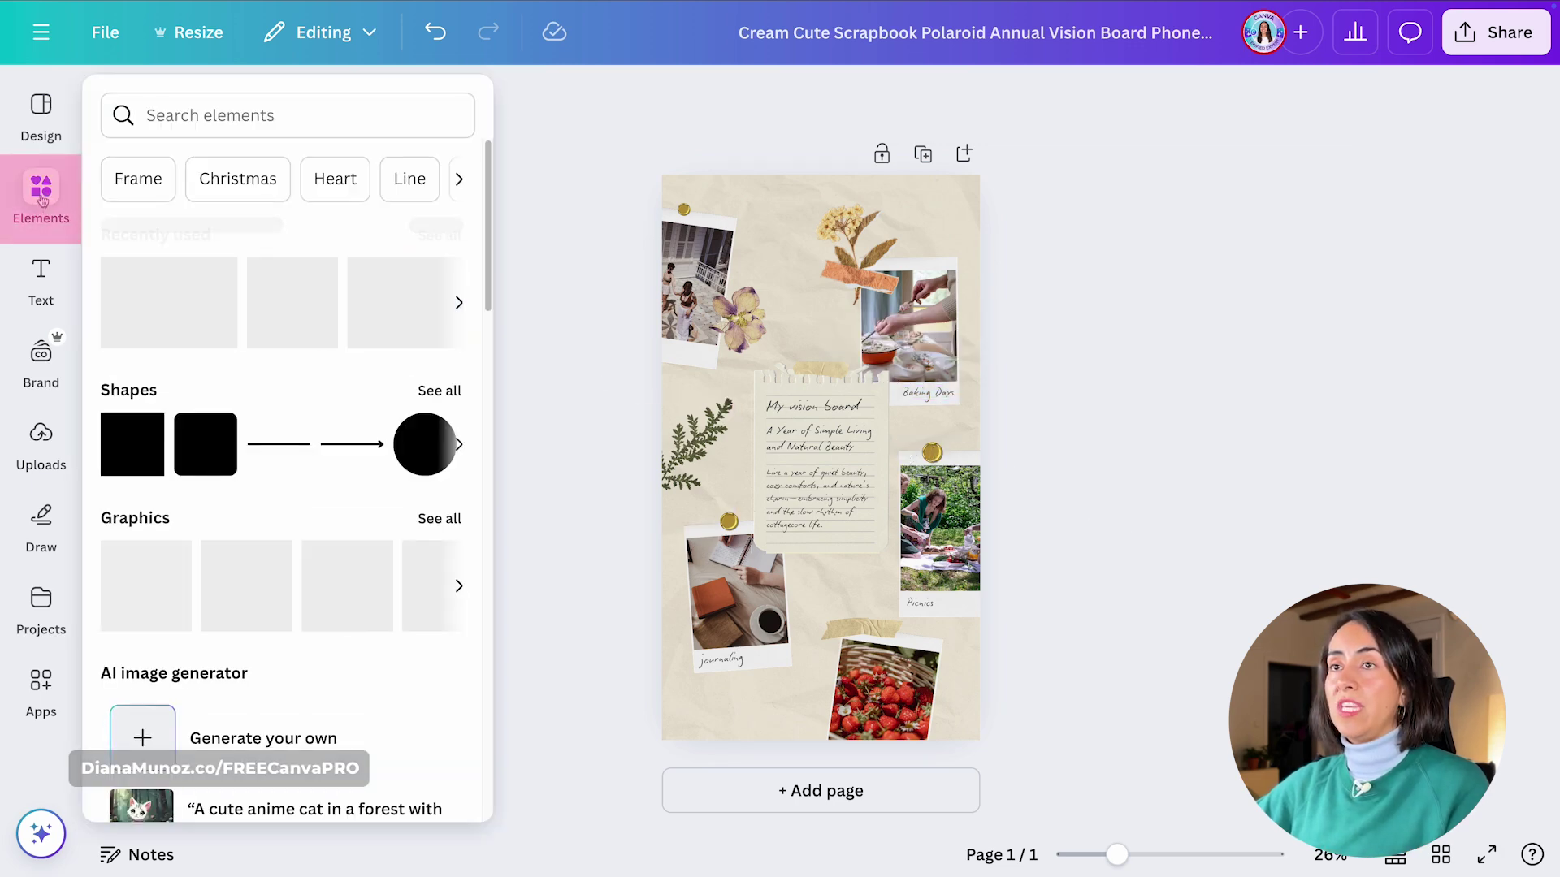
{"action": "scroll", "coordinate": [327, 487], "scroll_direction": "down", "scroll_amount": 8}
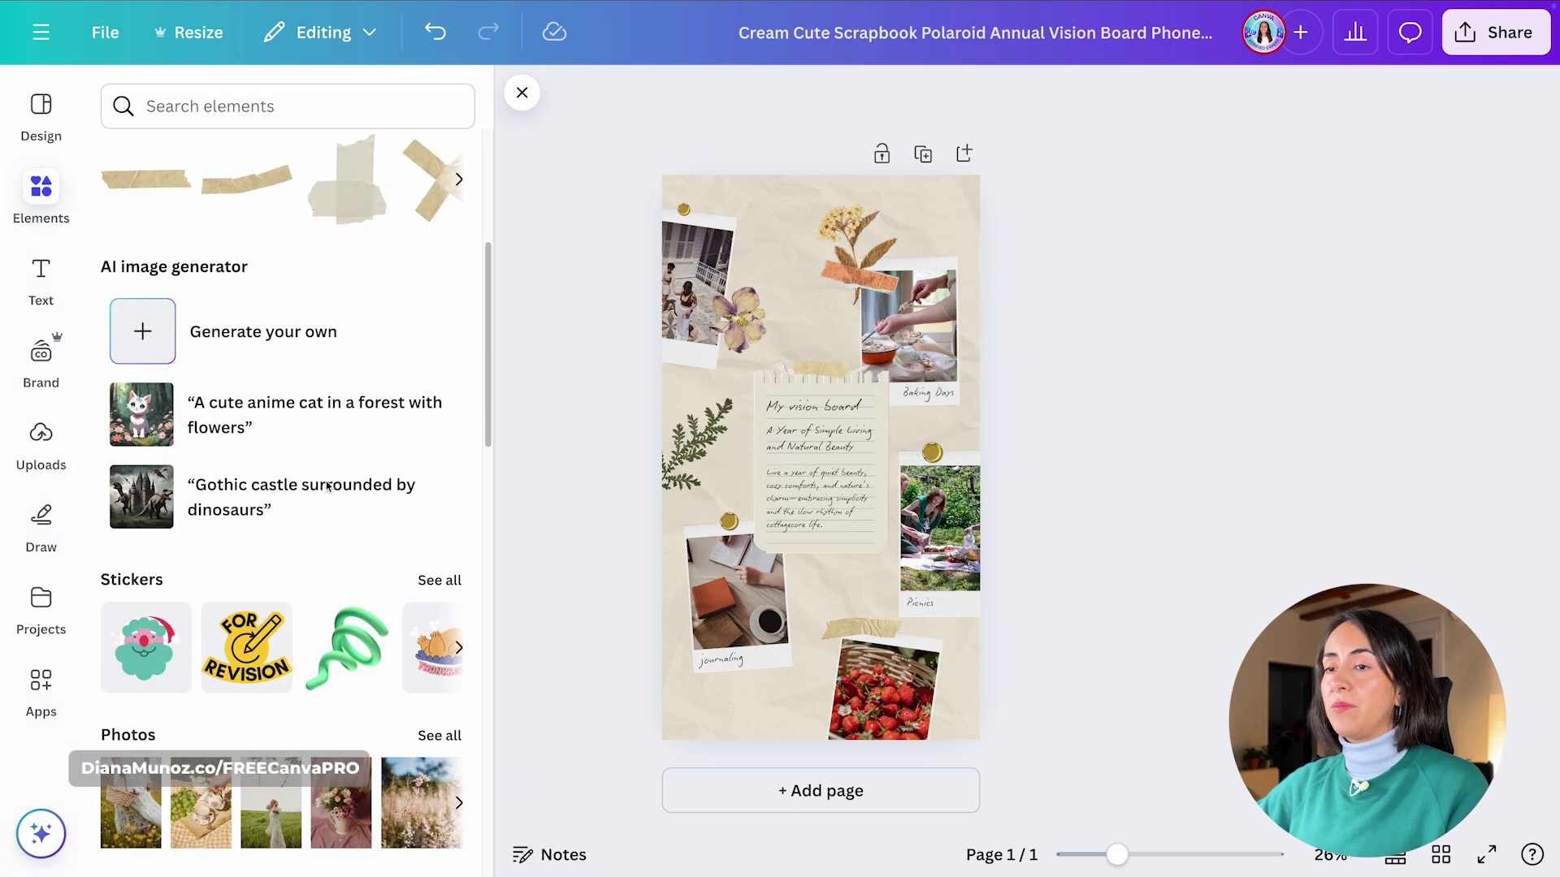
{"action": "left_click", "coordinate": [439, 492]}
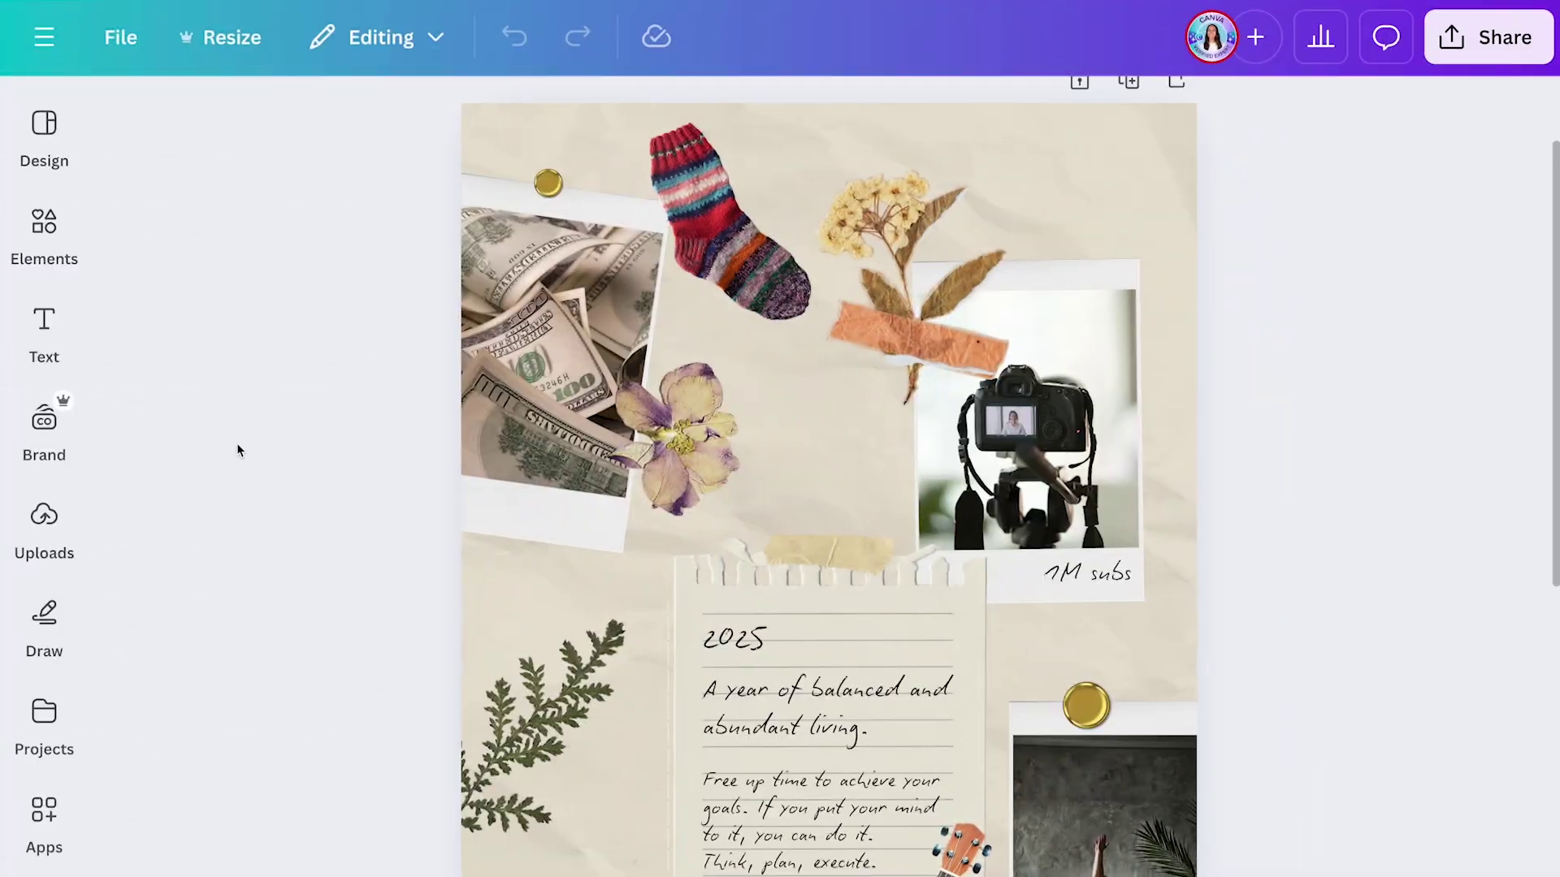
In the vision board with the sock and camera pictures, search the photo elements for "running" and browse them.
{"action": "left_click", "coordinate": [44, 226]}
{"action": "scroll", "coordinate": [341, 460], "scroll_direction": "down", "scroll_amount": 8}
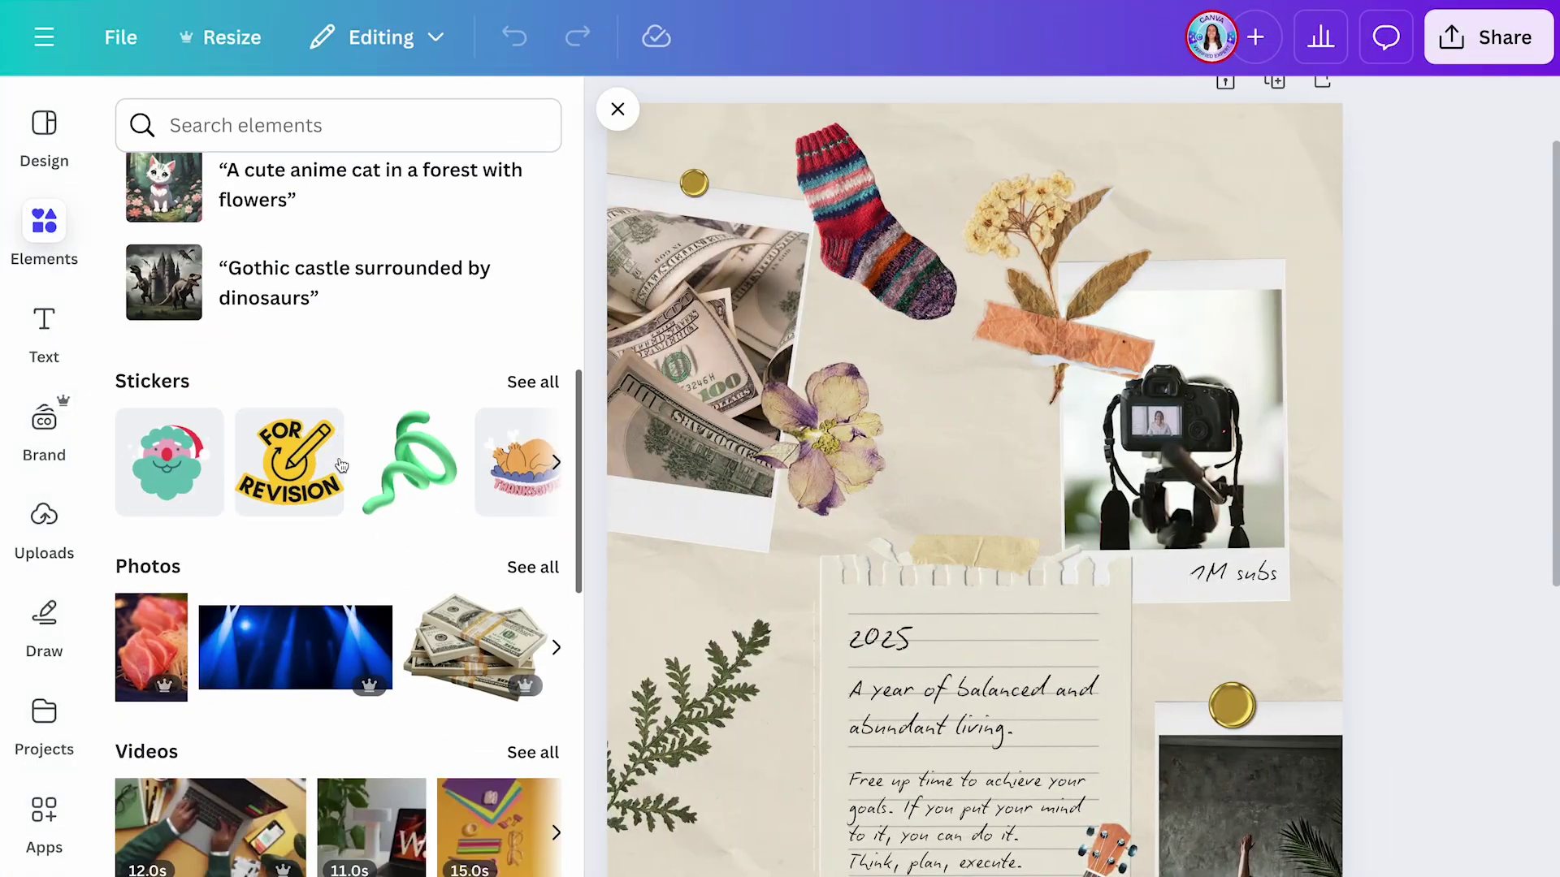
{"action": "left_click", "coordinate": [524, 500]}
{"action": "scroll", "coordinate": [341, 488], "scroll_direction": "down", "scroll_amount": 5}
{"action": "left_click", "coordinate": [325, 177]}
{"action": "type", "text": "run"}
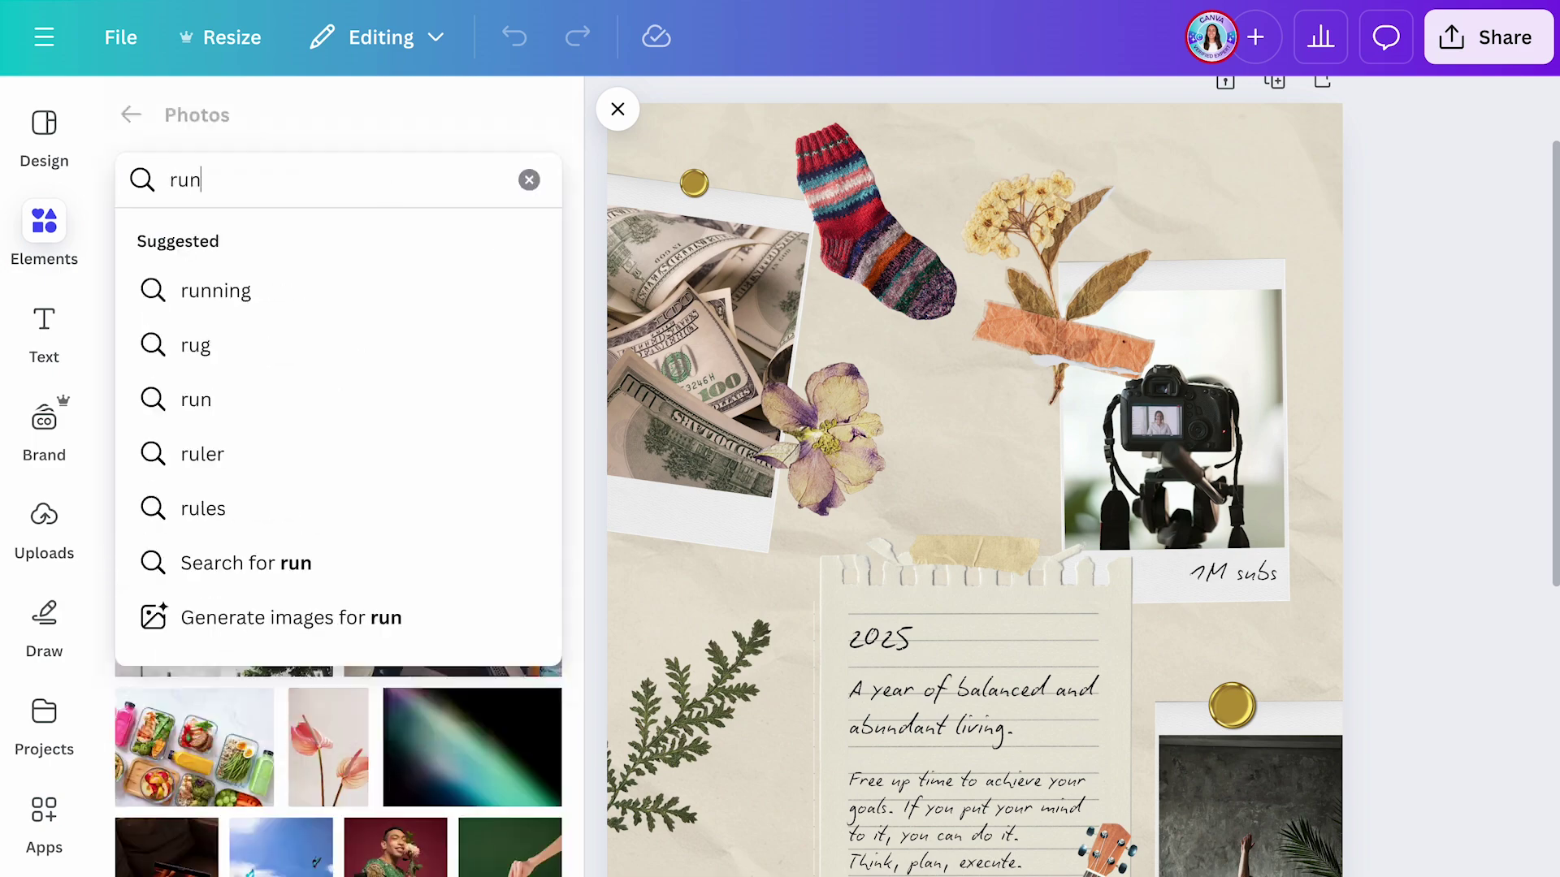
{"action": "left_click", "coordinate": [244, 290]}
{"action": "scroll", "coordinate": [560, 480], "scroll_direction": "down", "scroll_amount": 15}
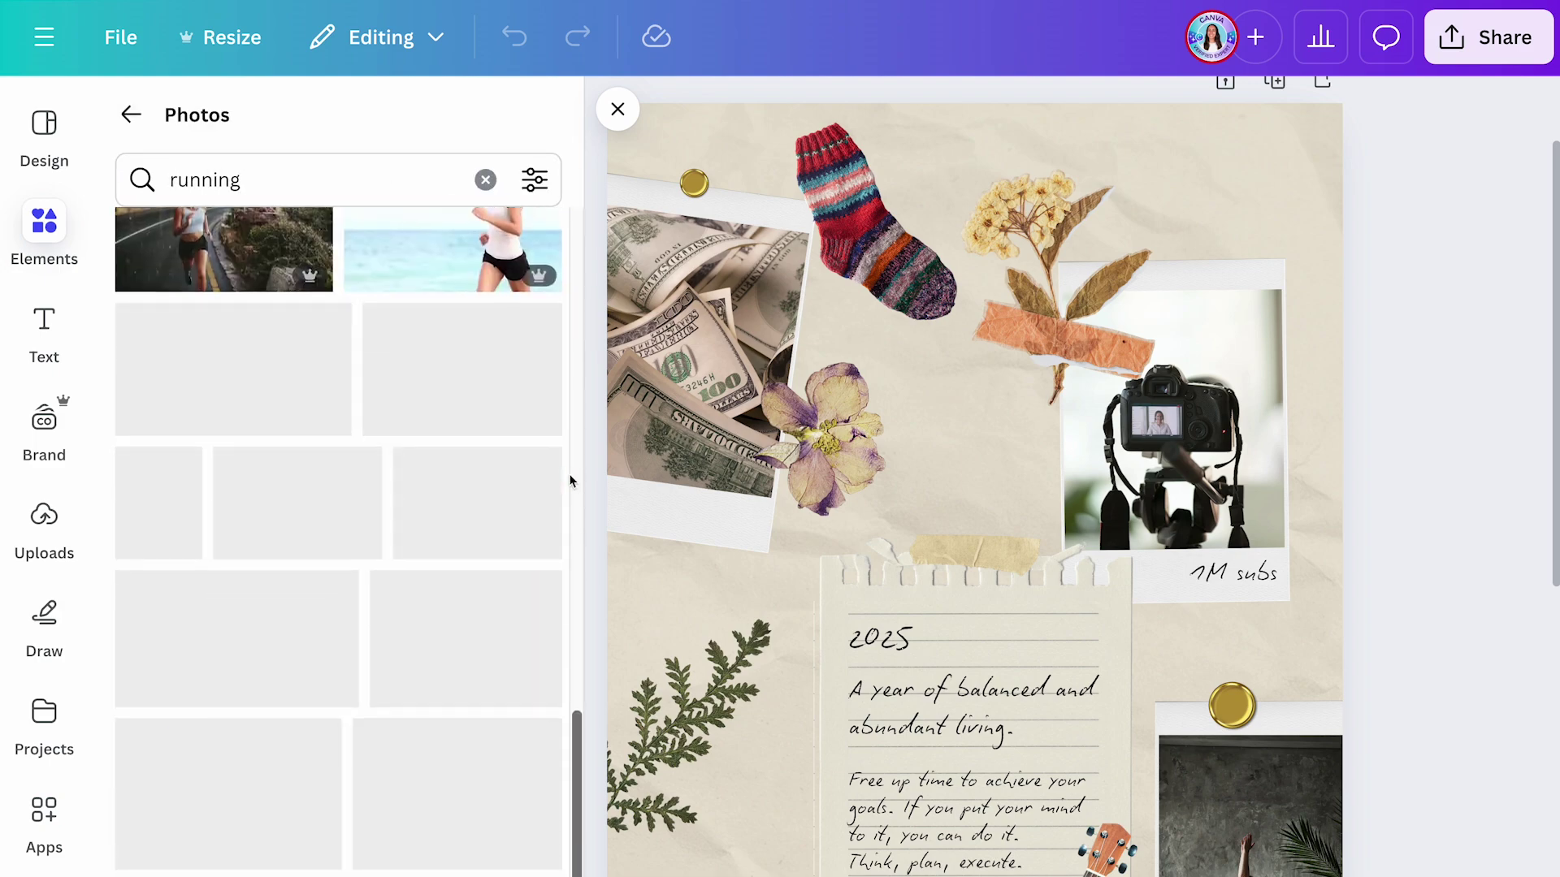
{"action": "scroll", "coordinate": [571, 481], "scroll_direction": "down", "scroll_amount": 5}
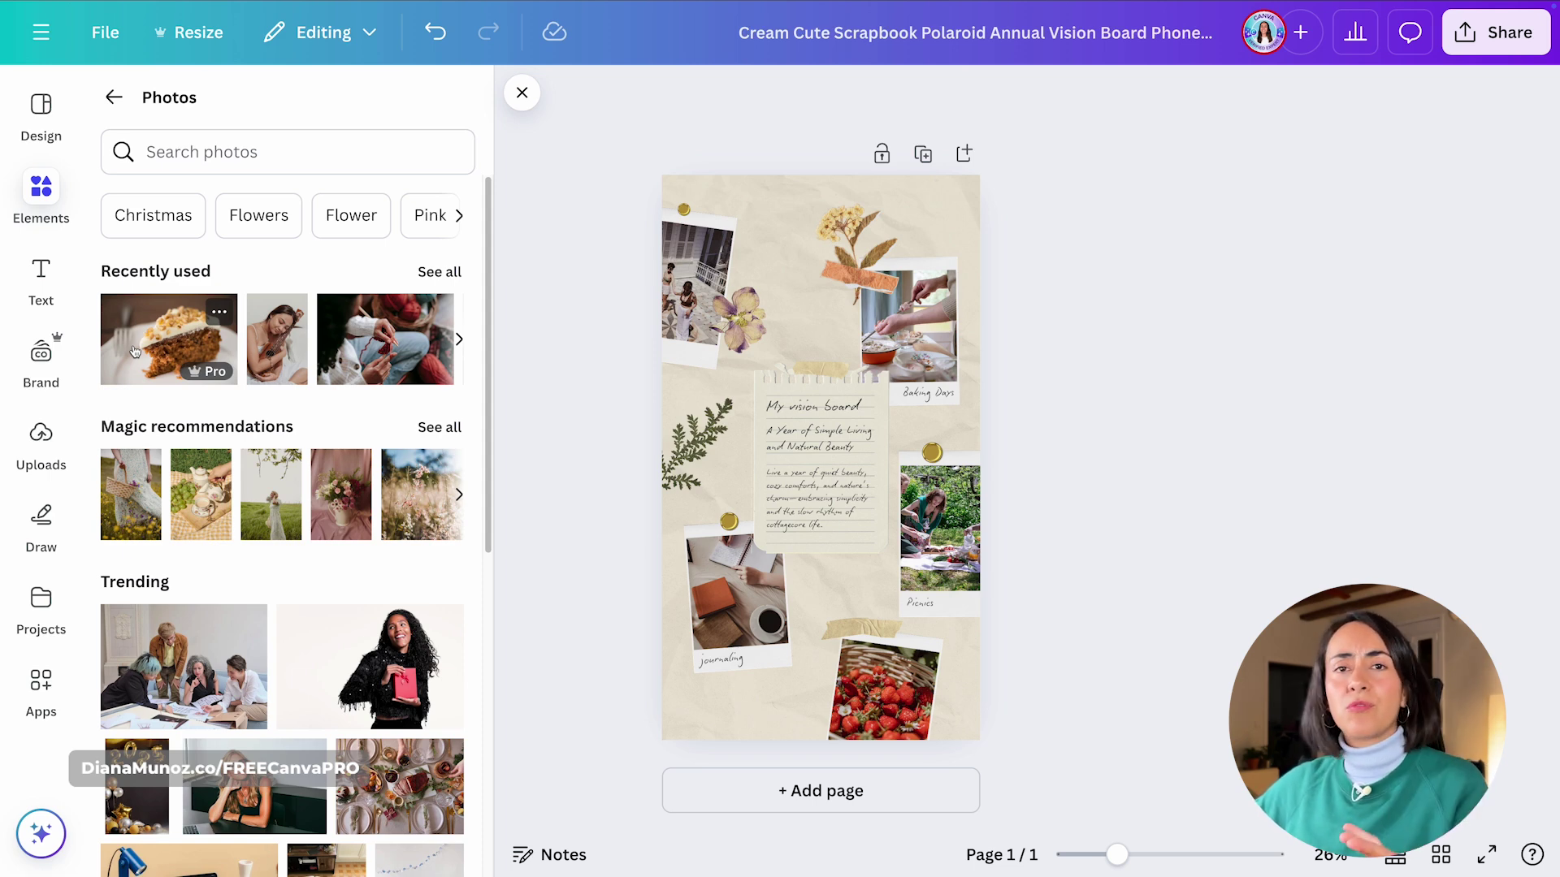
Search the photo collection for "running" pictures for the scrapbook template.
{"action": "left_click", "coordinate": [225, 146]}
{"action": "type", "text": "ru"}
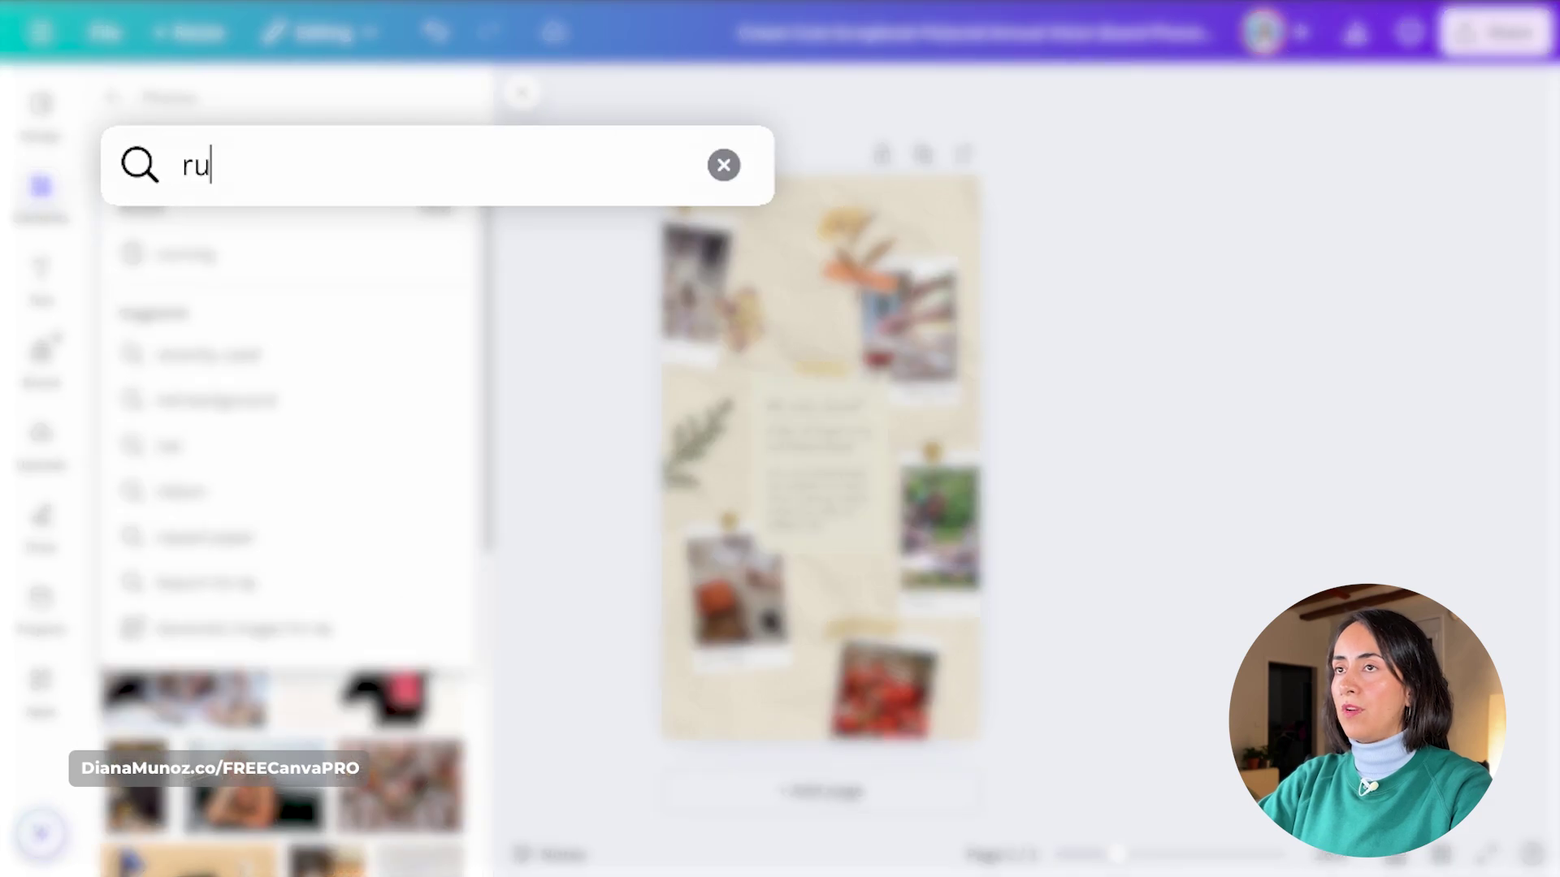
{"action": "type", "text": "nning"}
{"action": "key", "text": "Return"}
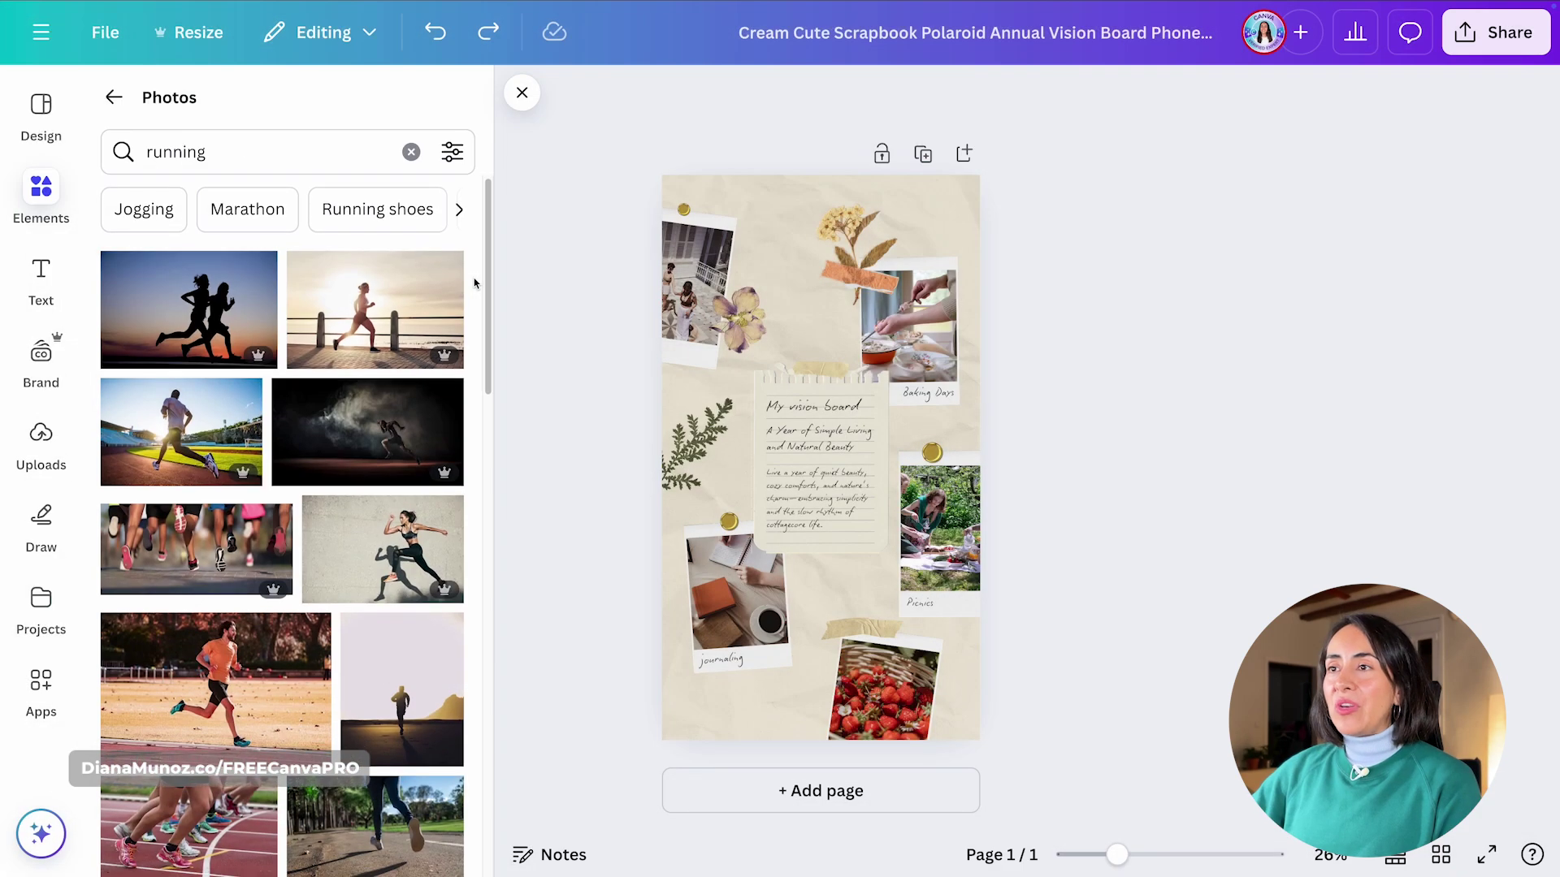
Place the photo of the runner in a purple top in the "journaling" polaroid and reposition it within the frame.
{"action": "scroll", "coordinate": [476, 283], "scroll_direction": "down", "scroll_amount": 1}
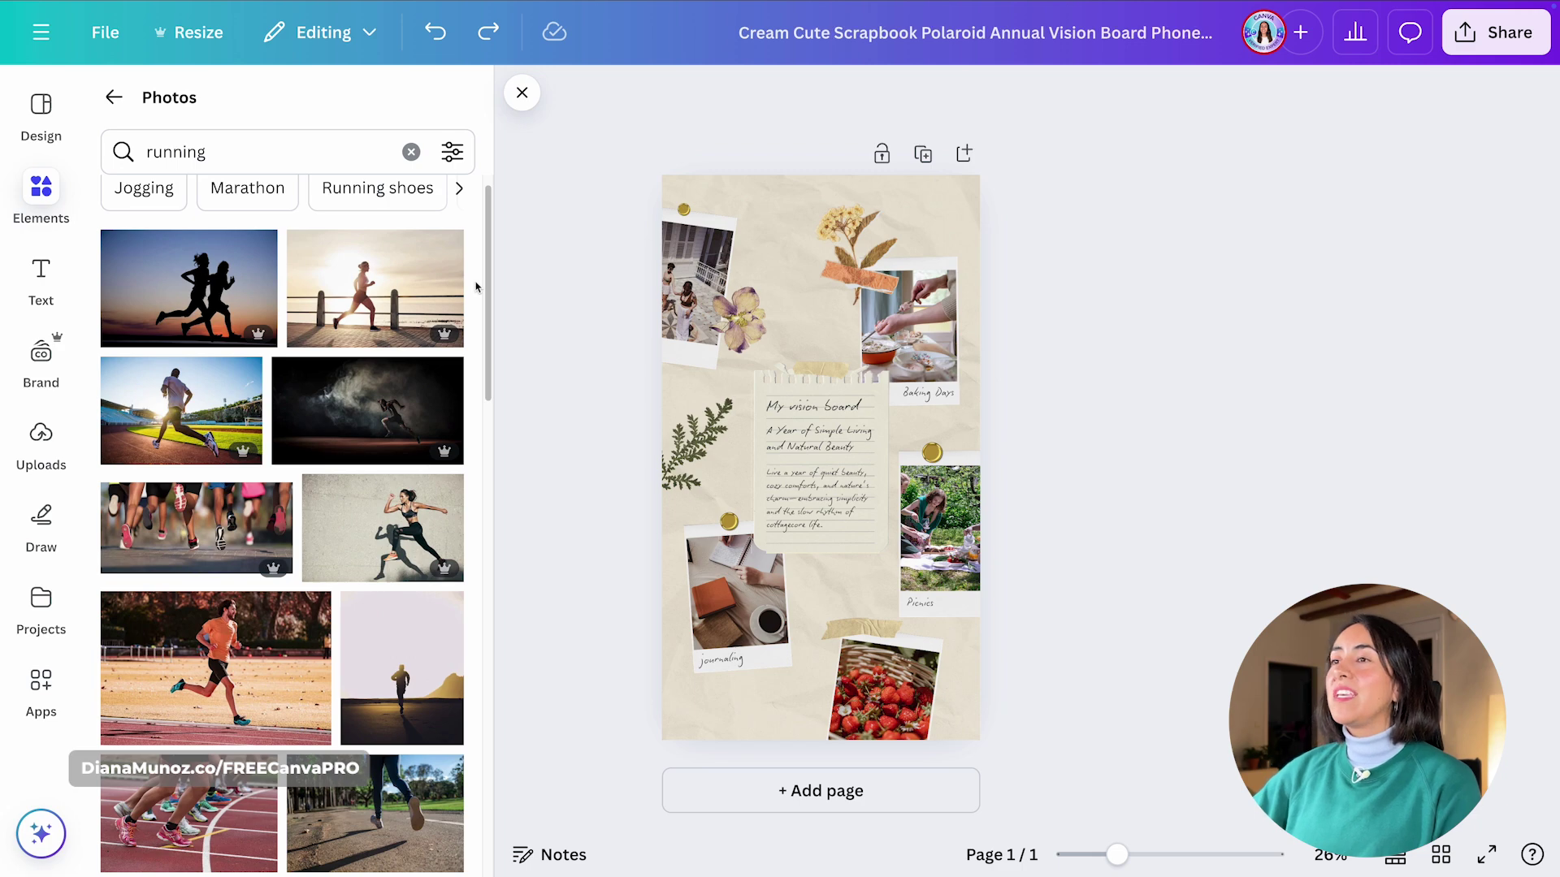
{"action": "scroll", "coordinate": [475, 286], "scroll_direction": "down", "scroll_amount": 8}
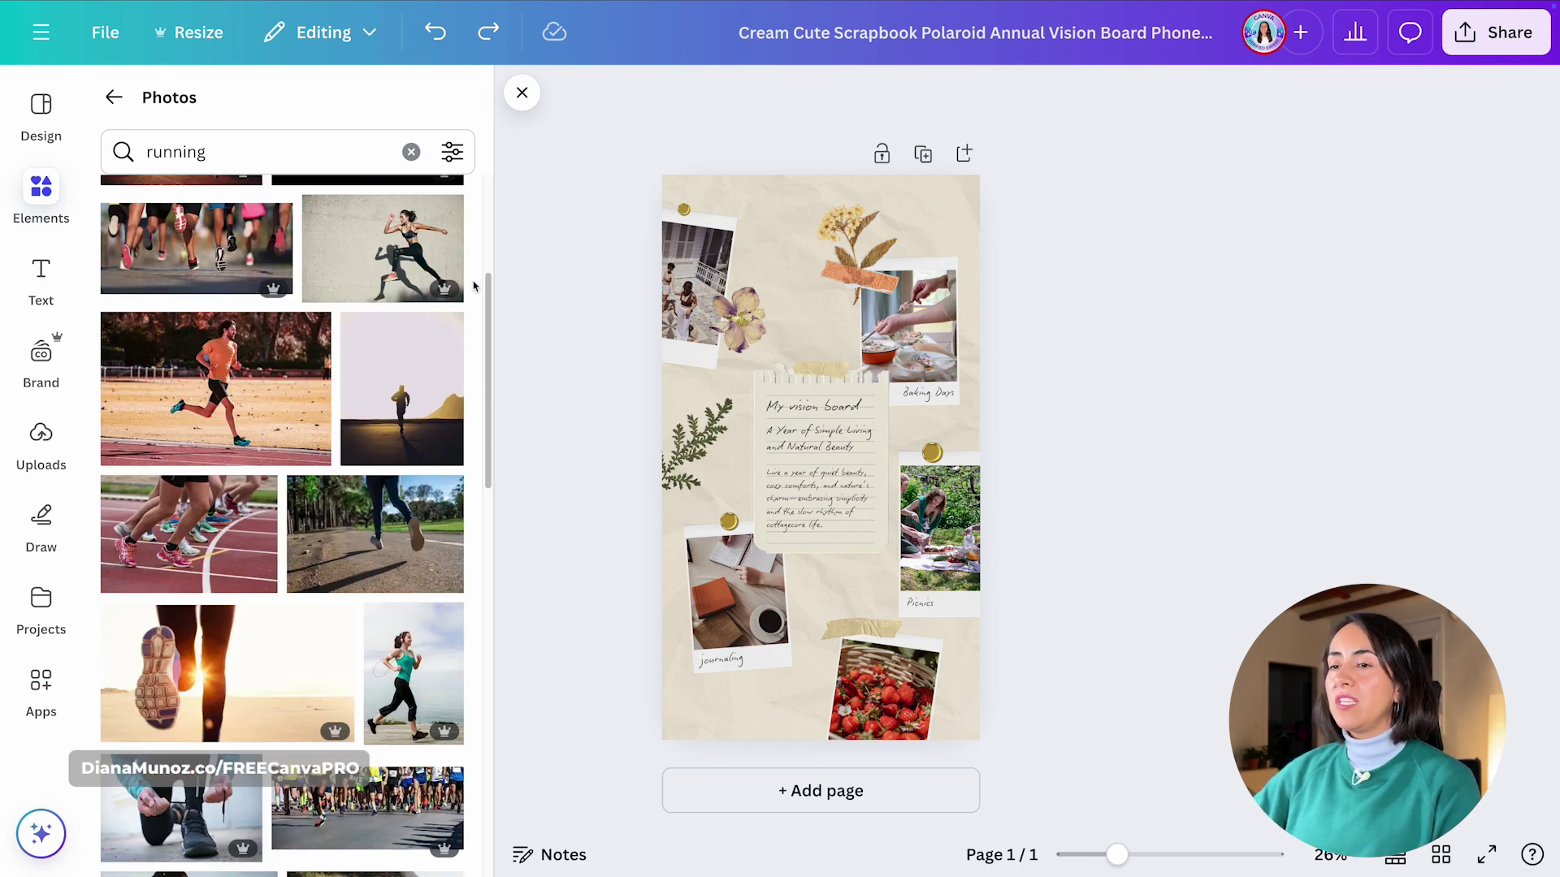
{"action": "scroll", "coordinate": [475, 286], "scroll_direction": "down", "scroll_amount": 5}
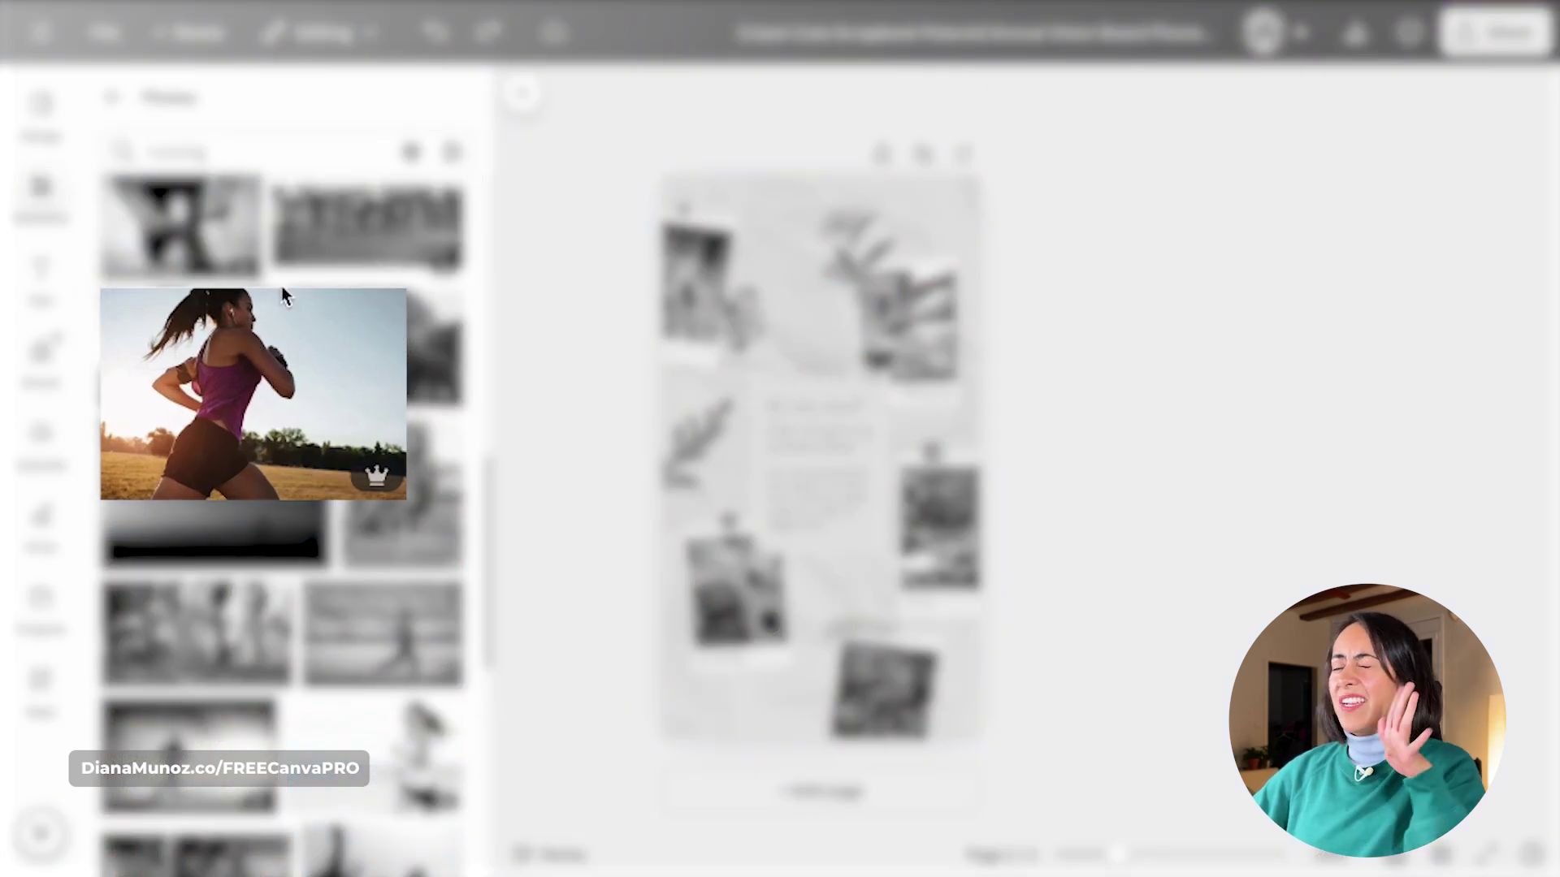
{"action": "left_click_drag", "start_coordinate": [268, 325], "coordinate": [696, 597]}
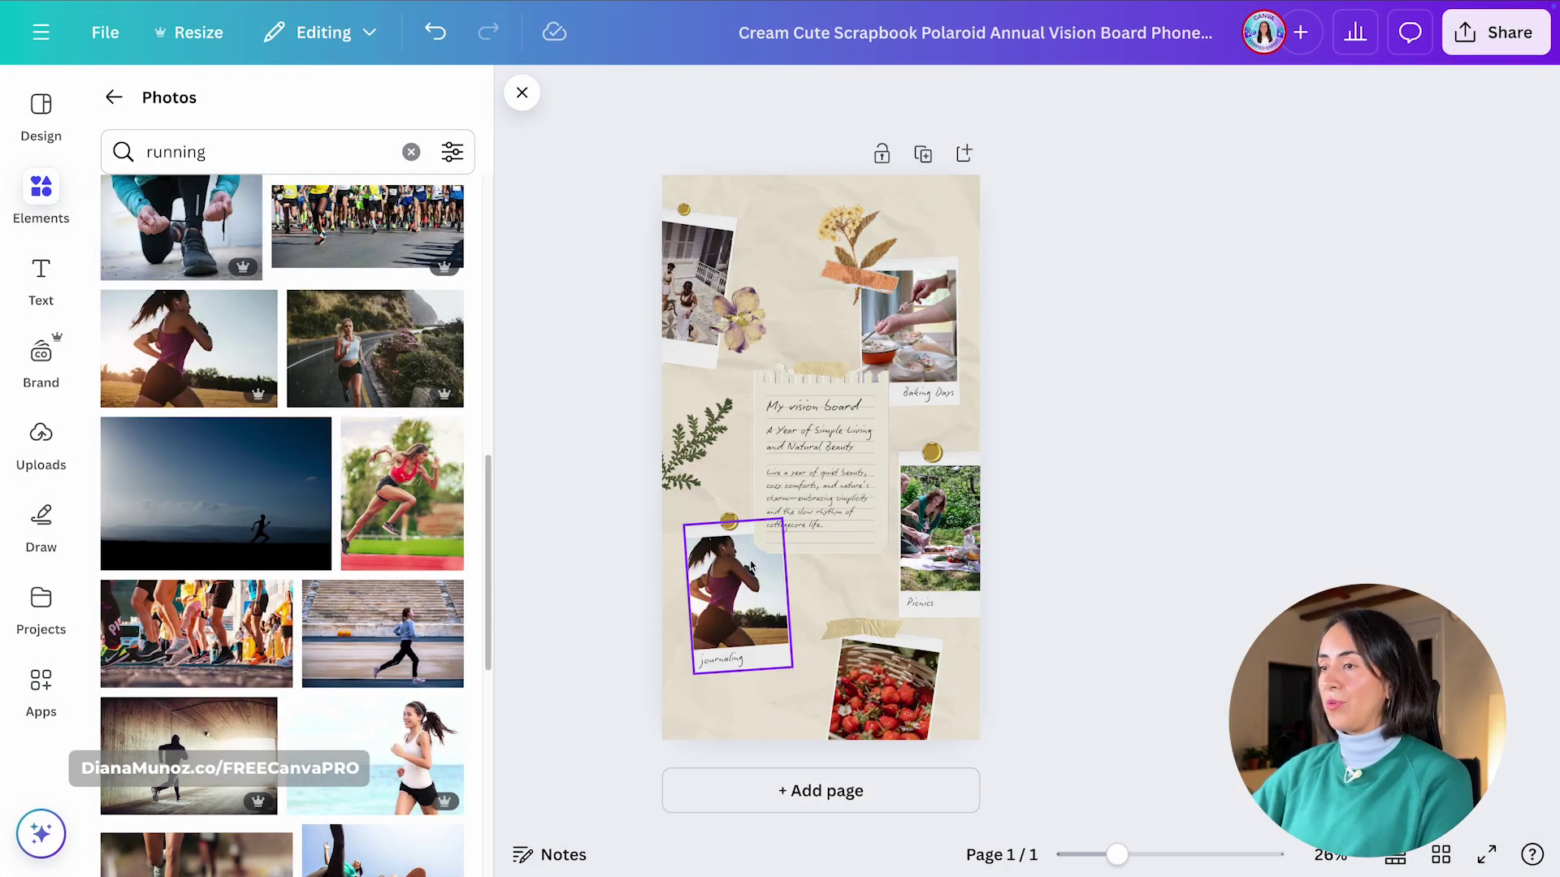
{"action": "double_click", "coordinate": [720, 598]}
{"action": "left_click_drag", "start_coordinate": [741, 596], "coordinate": [756, 597]}
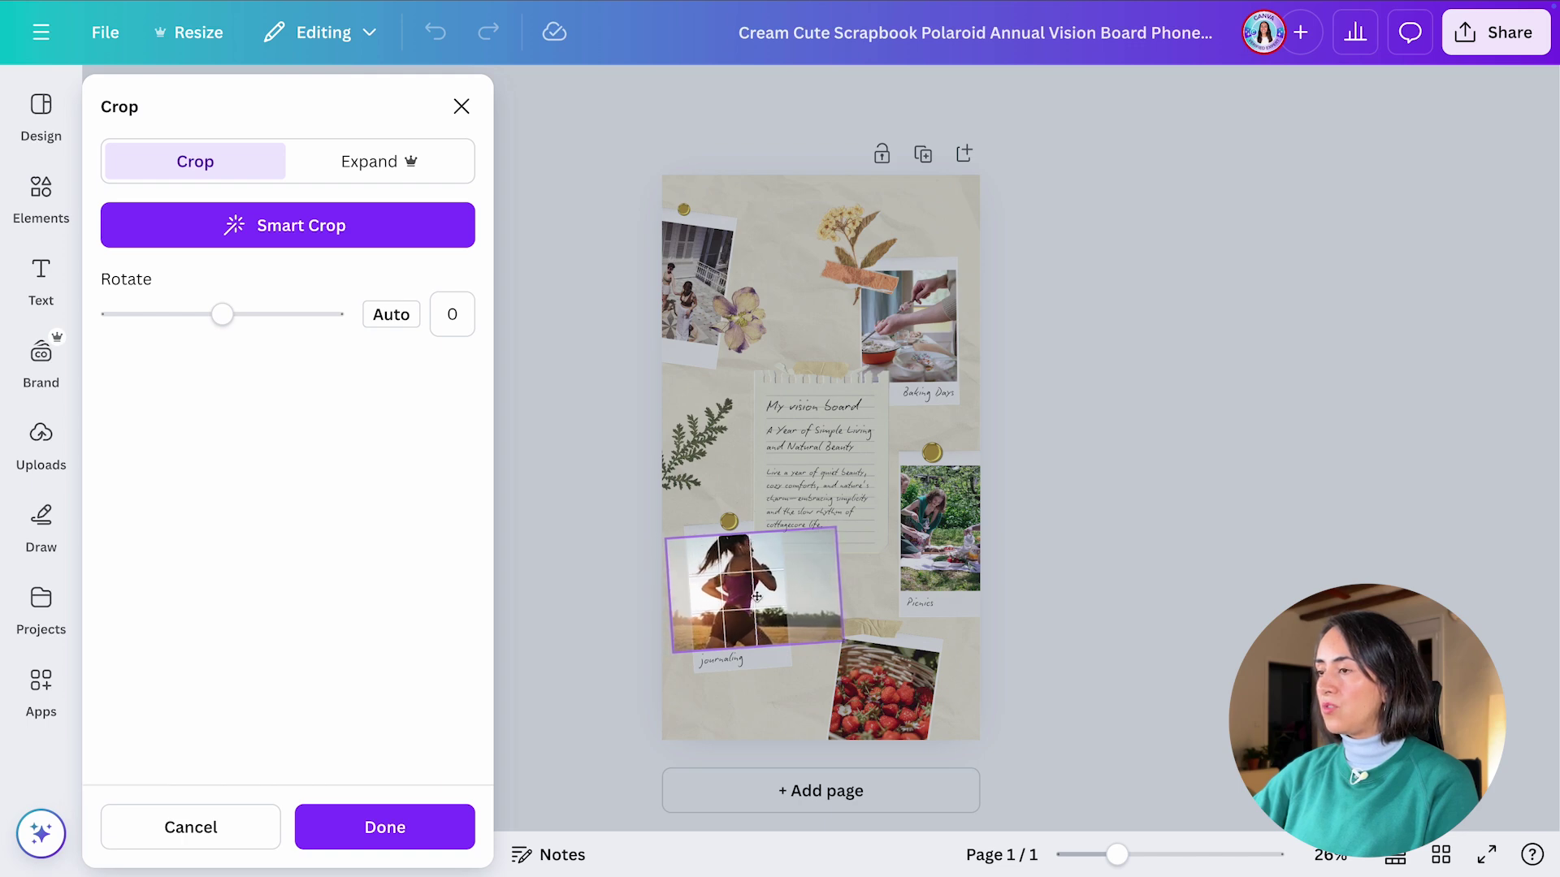
{"action": "left_click", "coordinate": [404, 845]}
Replace the "journaling" caption under the runner photo with "faster & stronger".
{"action": "double_click", "coordinate": [741, 659]}
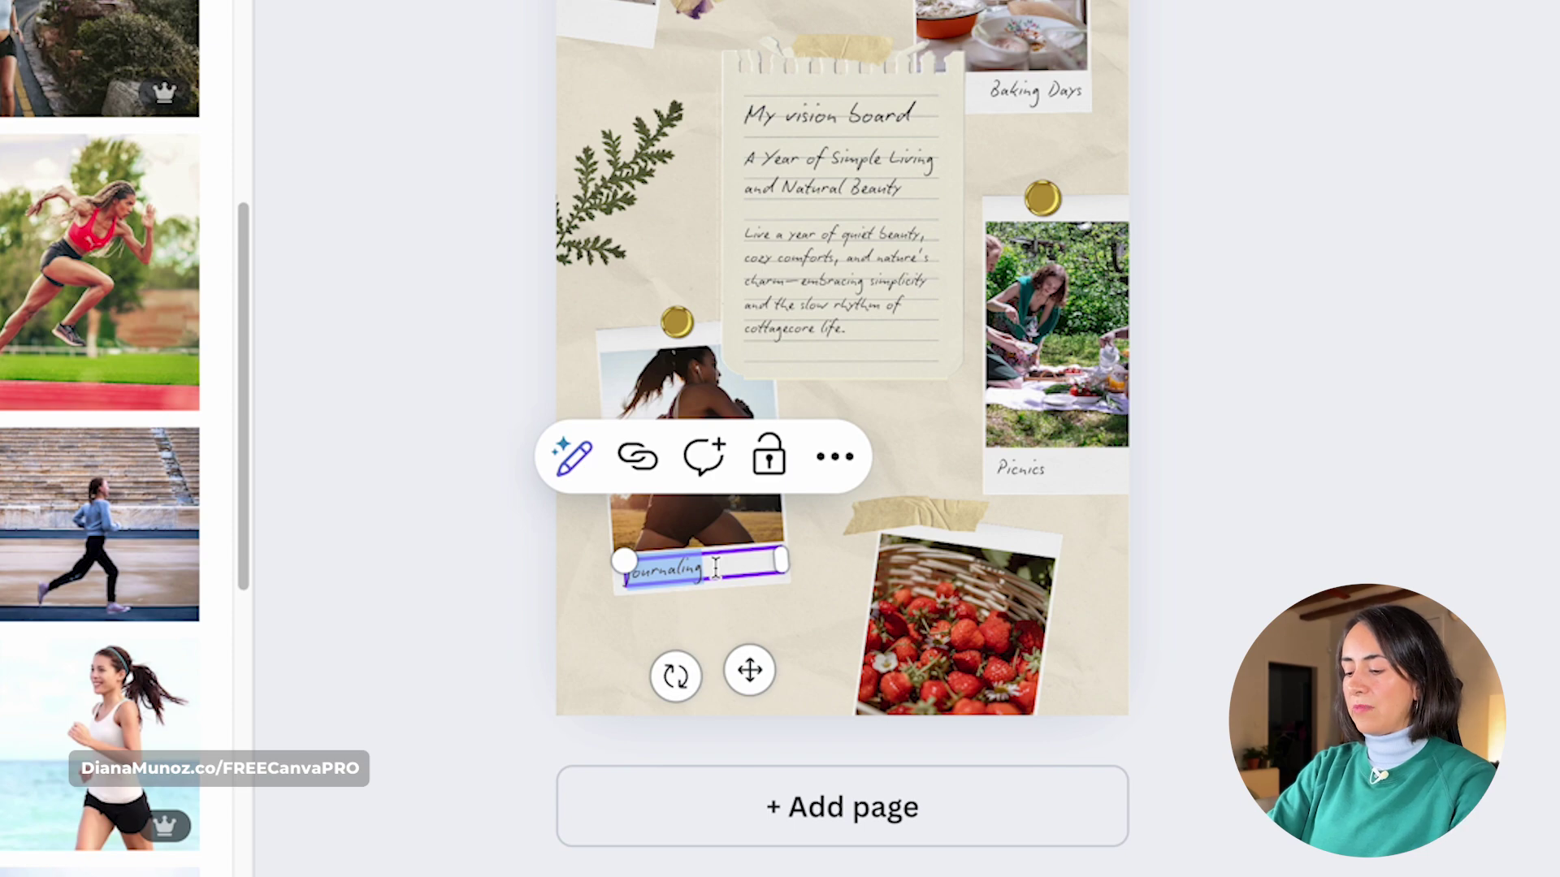
{"action": "type", "text": "aster & stronge"}
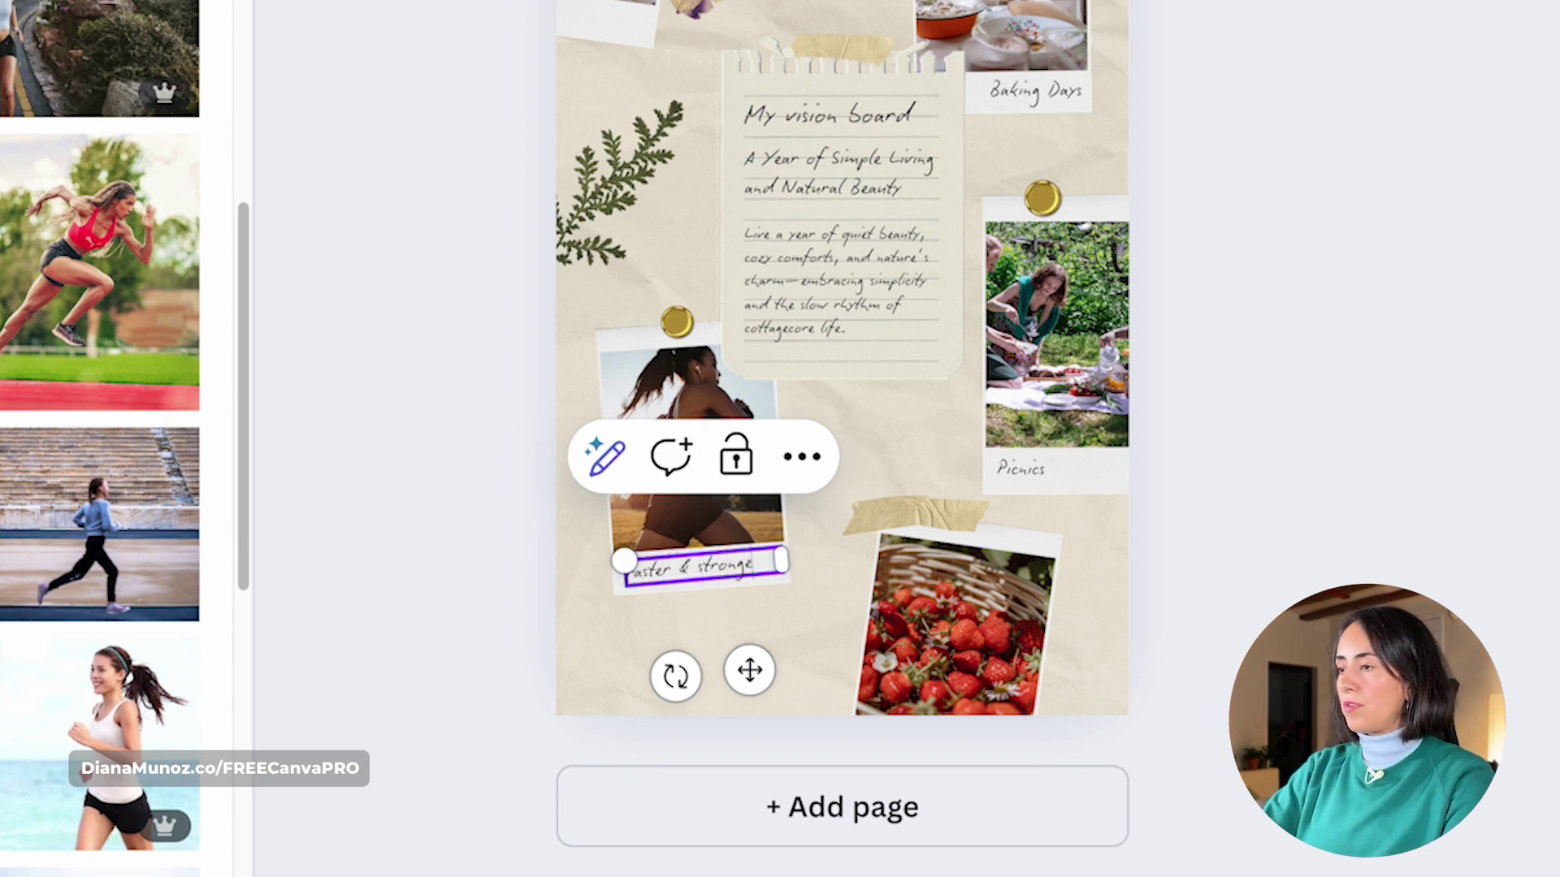
{"action": "key", "text": "Escape"}
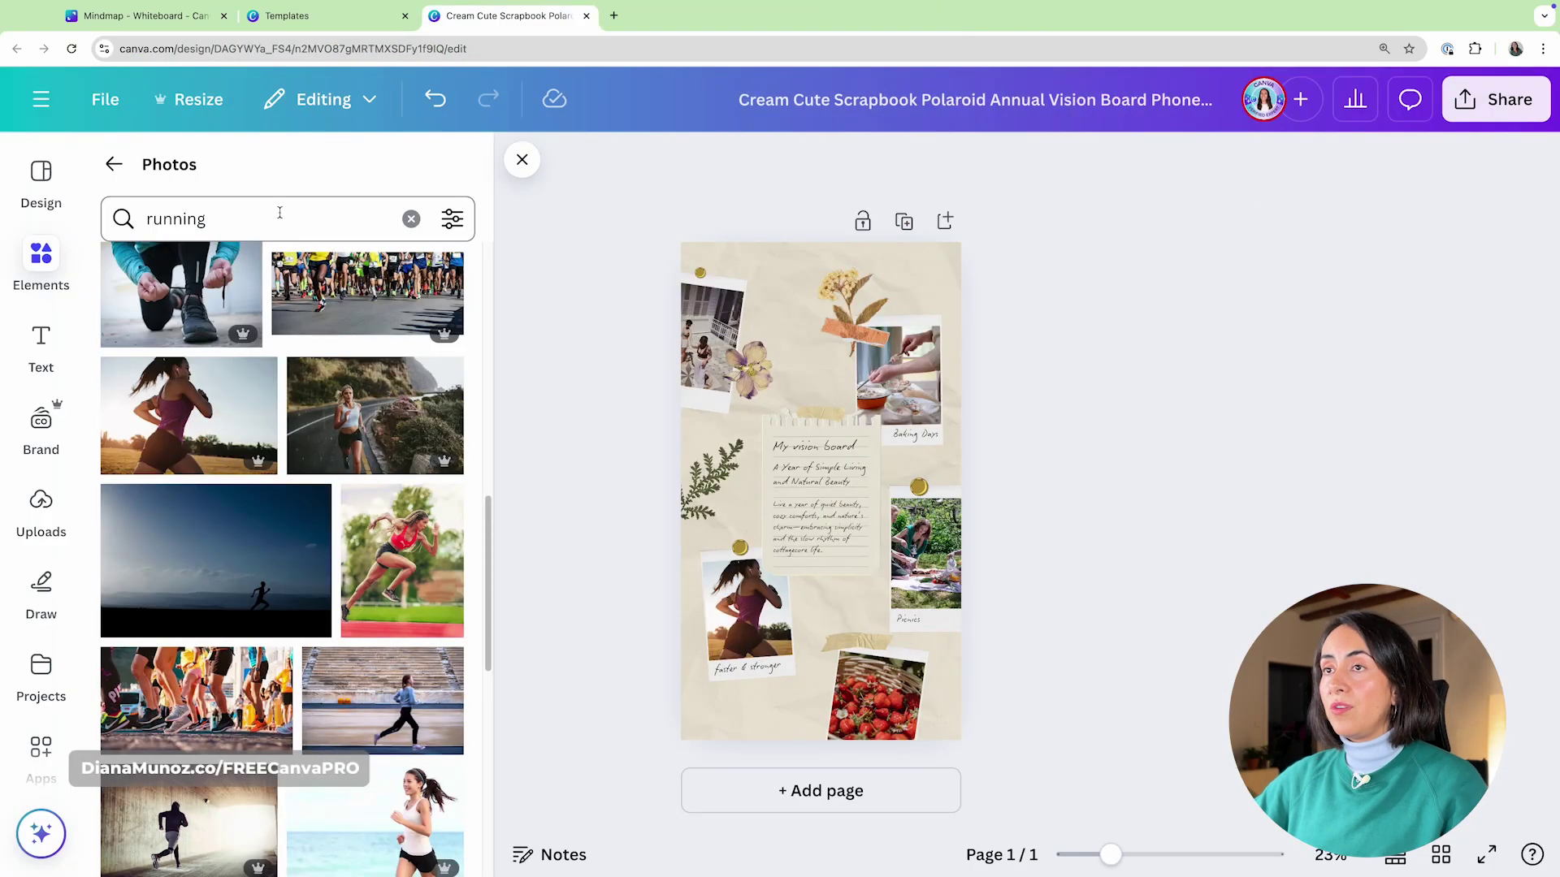
Search the photo collection for "yoga" instead of "running" and look through the pictures.
{"action": "left_click", "coordinate": [280, 215]}
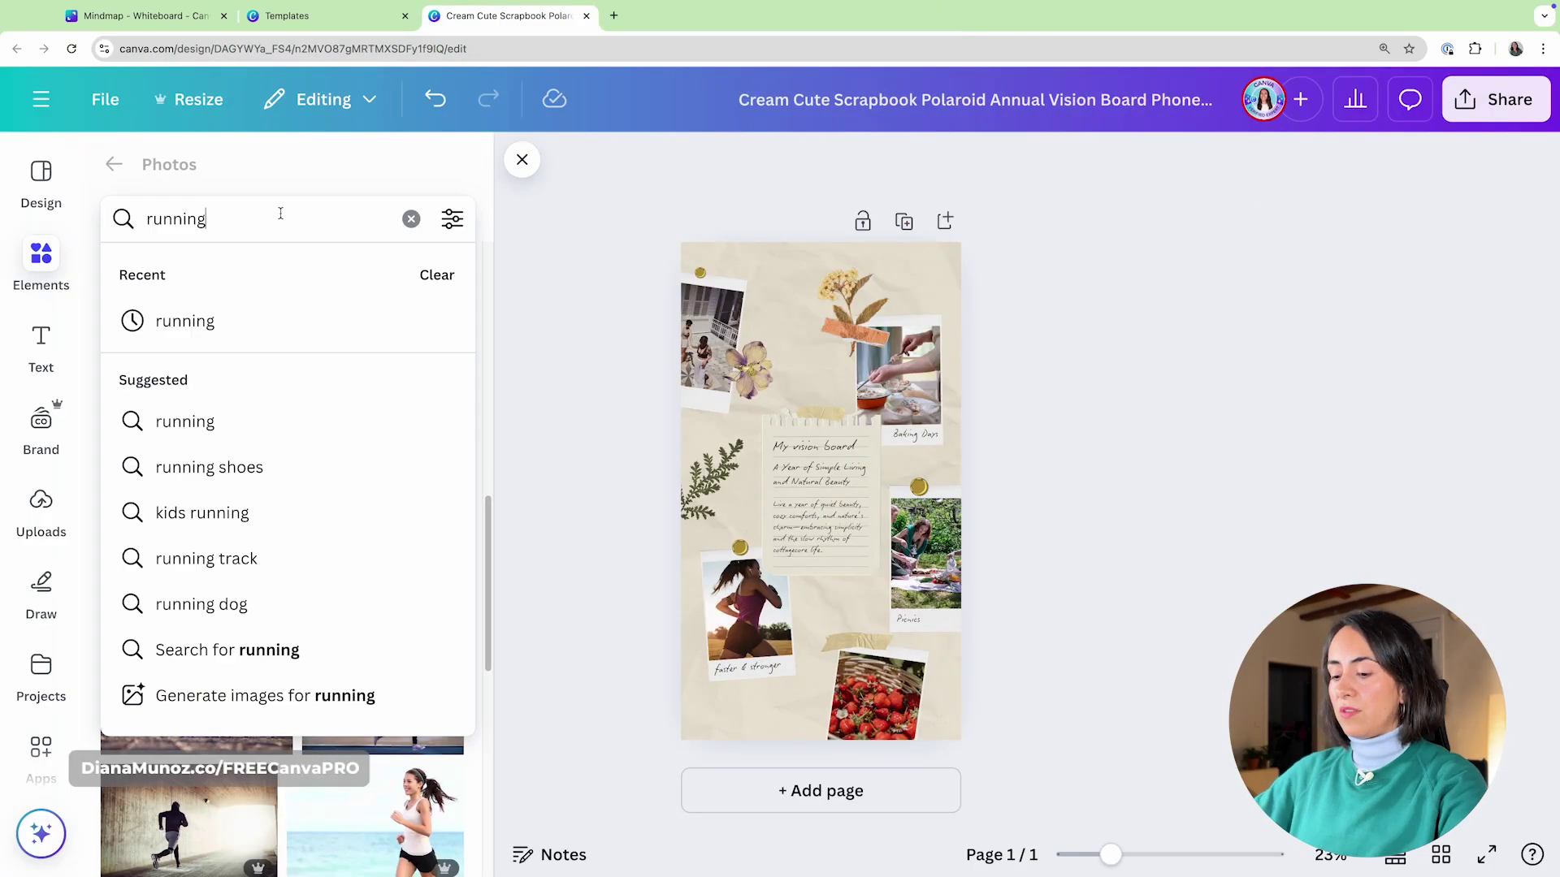
{"action": "double_click", "coordinate": [281, 214]}
{"action": "type", "text": "yoga"}
{"action": "key", "text": "Return"}
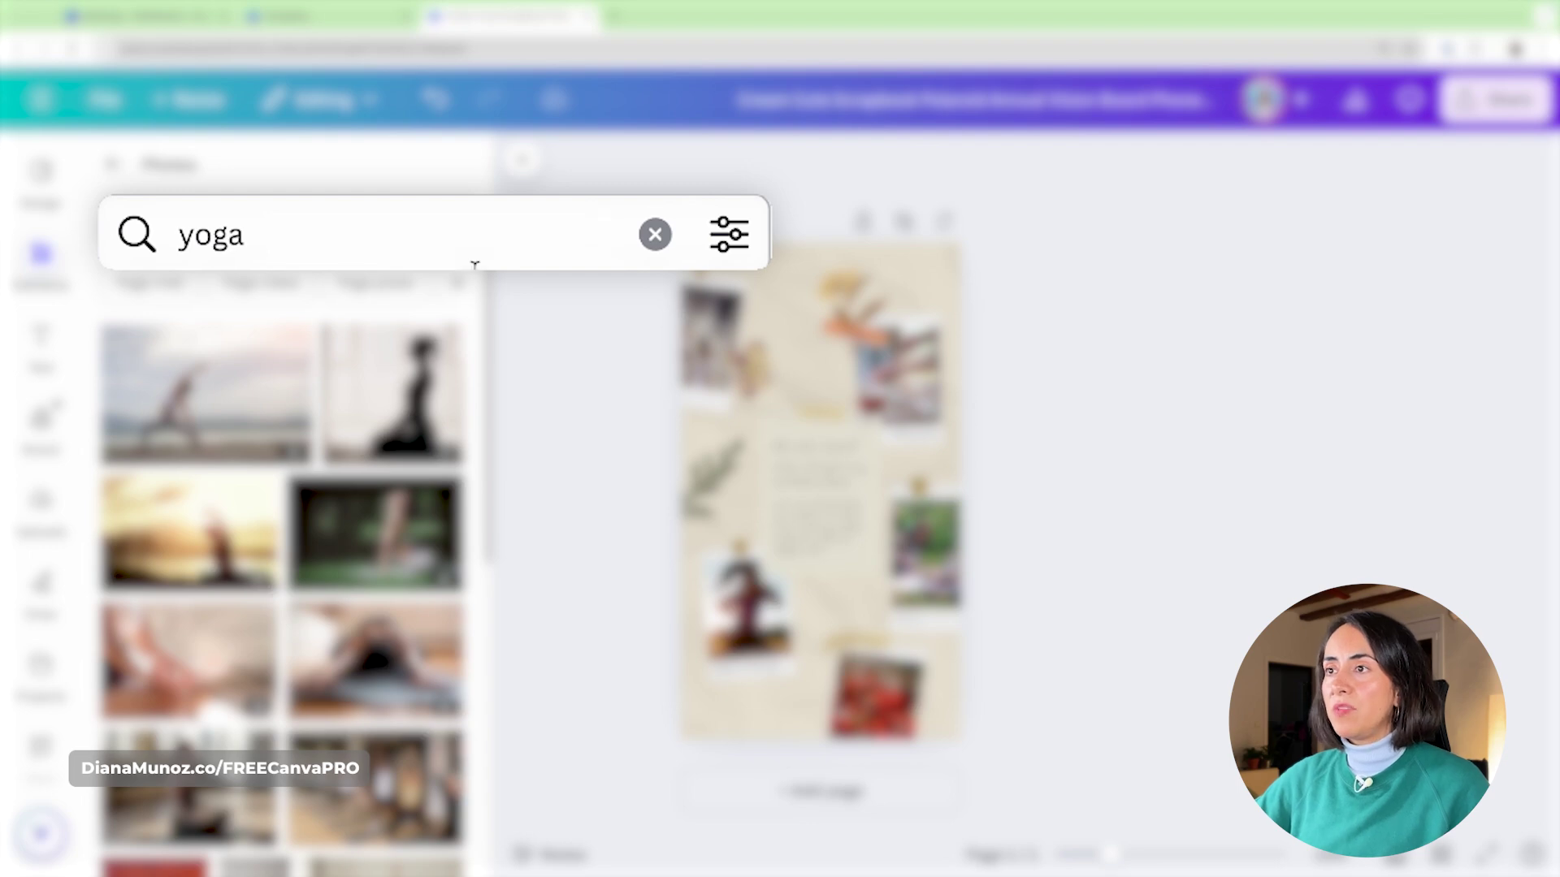
{"action": "scroll", "coordinate": [420, 696], "scroll_direction": "down", "scroll_amount": 4}
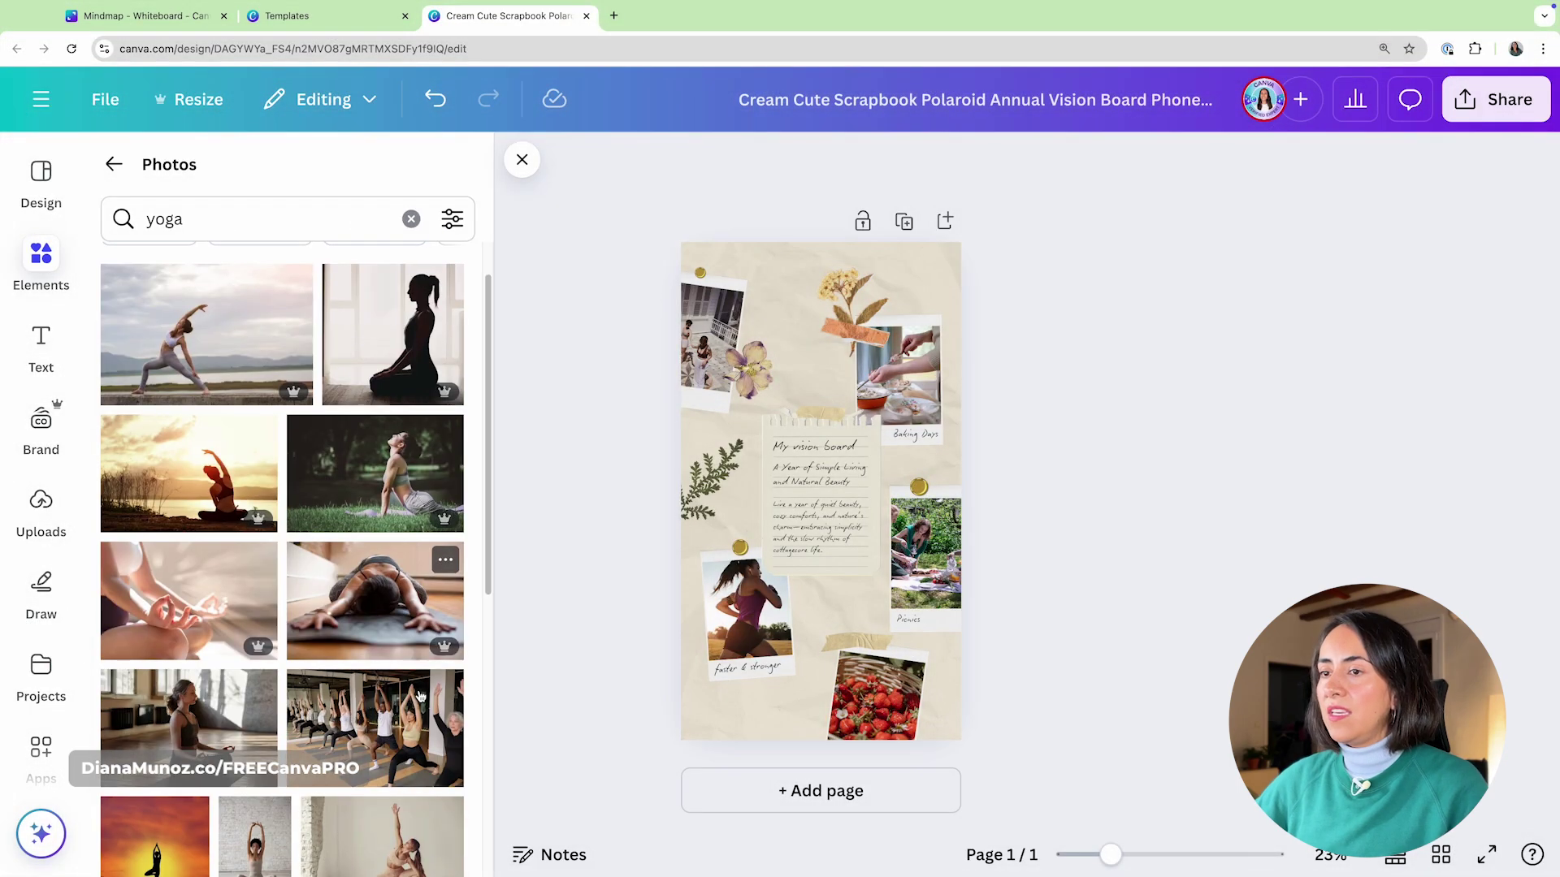
Look through the yoga pictures and place the dark-walled lunge pose photo in the picnic polaroid.
{"action": "scroll", "coordinate": [420, 696], "scroll_direction": "down", "scroll_amount": 5}
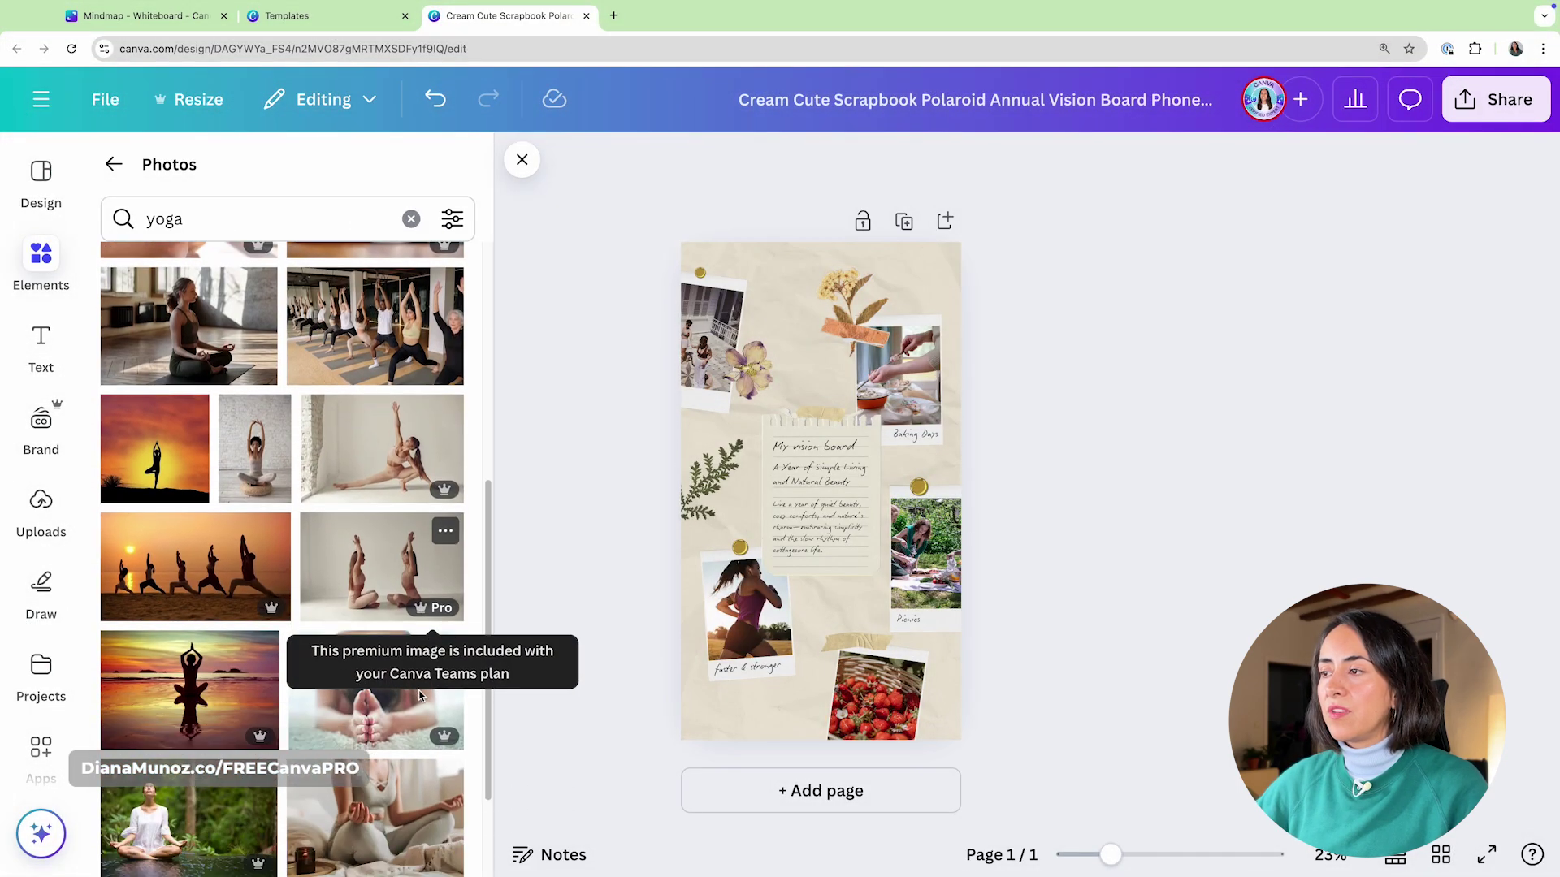
{"action": "scroll", "coordinate": [421, 697], "scroll_direction": "down", "scroll_amount": 3}
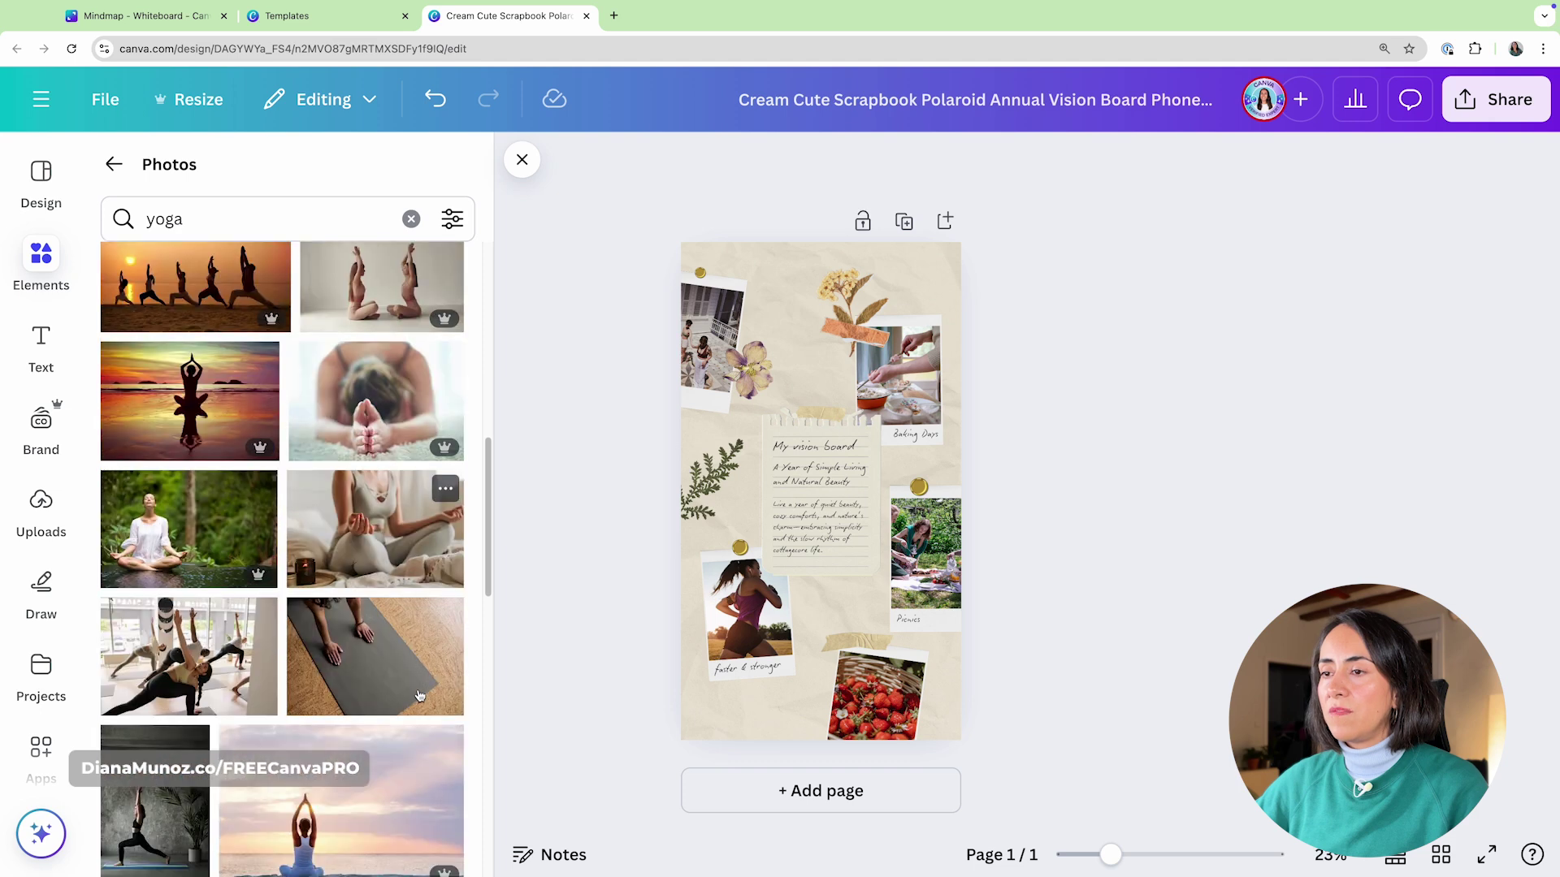
{"action": "scroll", "coordinate": [420, 696], "scroll_direction": "down", "scroll_amount": 2}
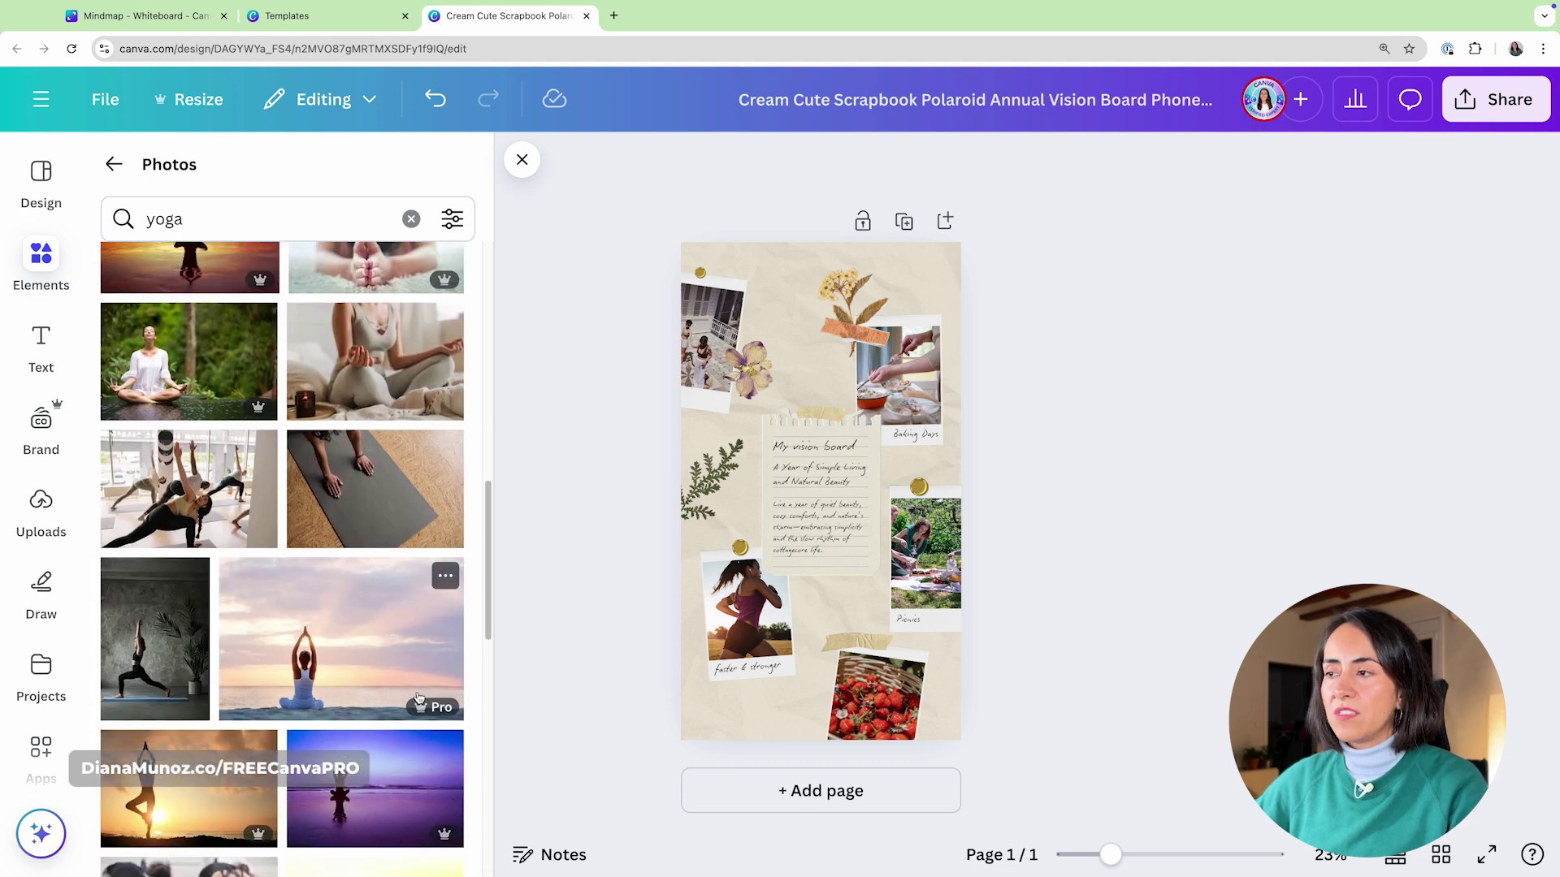
{"action": "scroll", "coordinate": [419, 697], "scroll_direction": "down", "scroll_amount": 1}
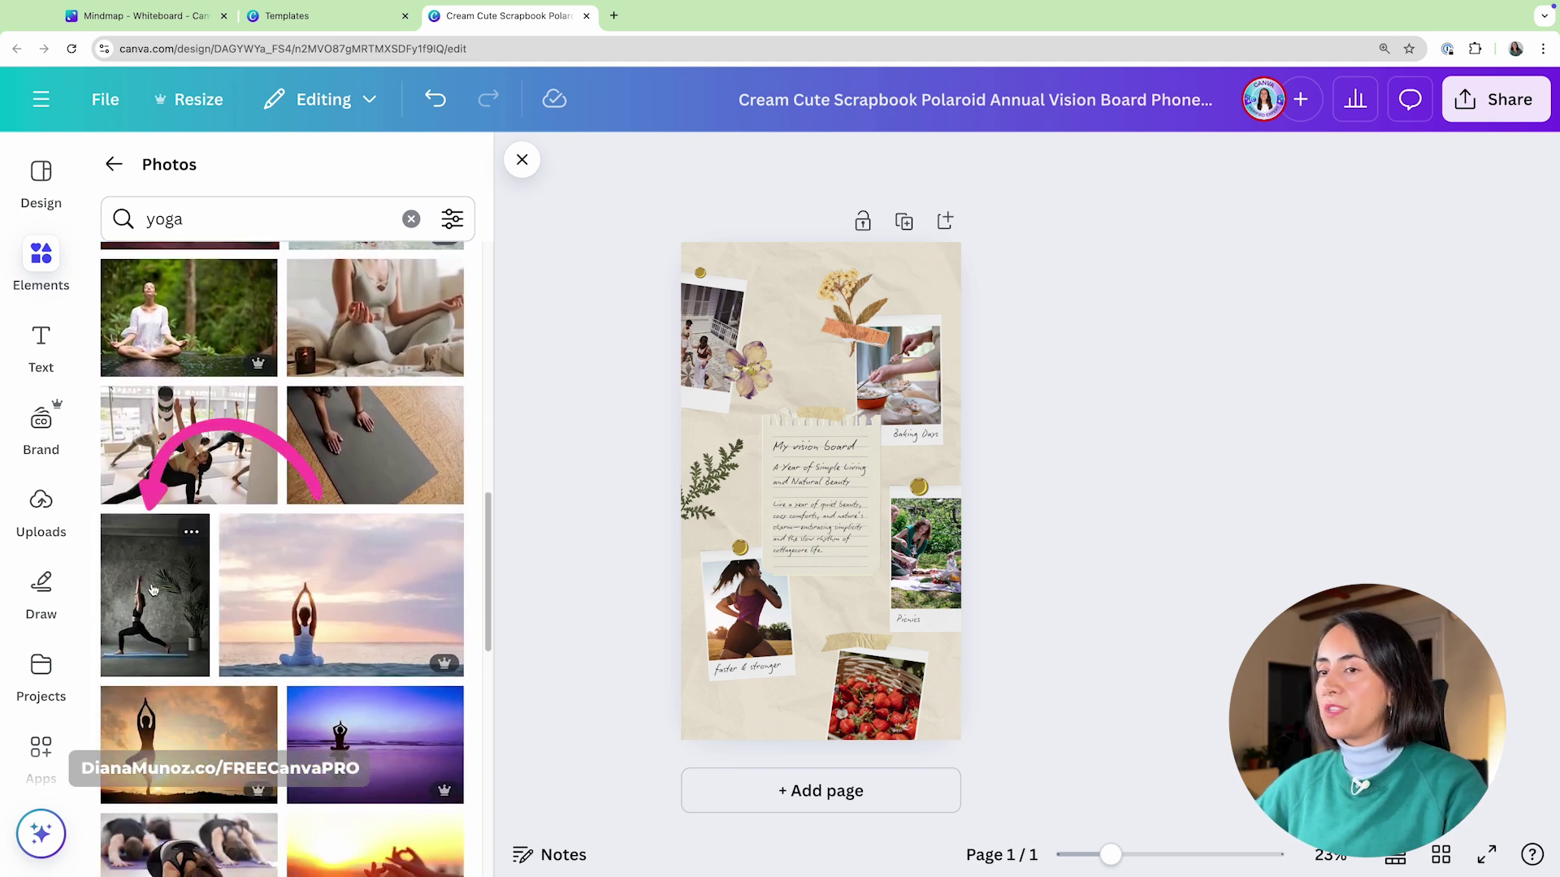
{"action": "left_click_drag", "start_coordinate": [153, 591], "coordinate": [926, 560]}
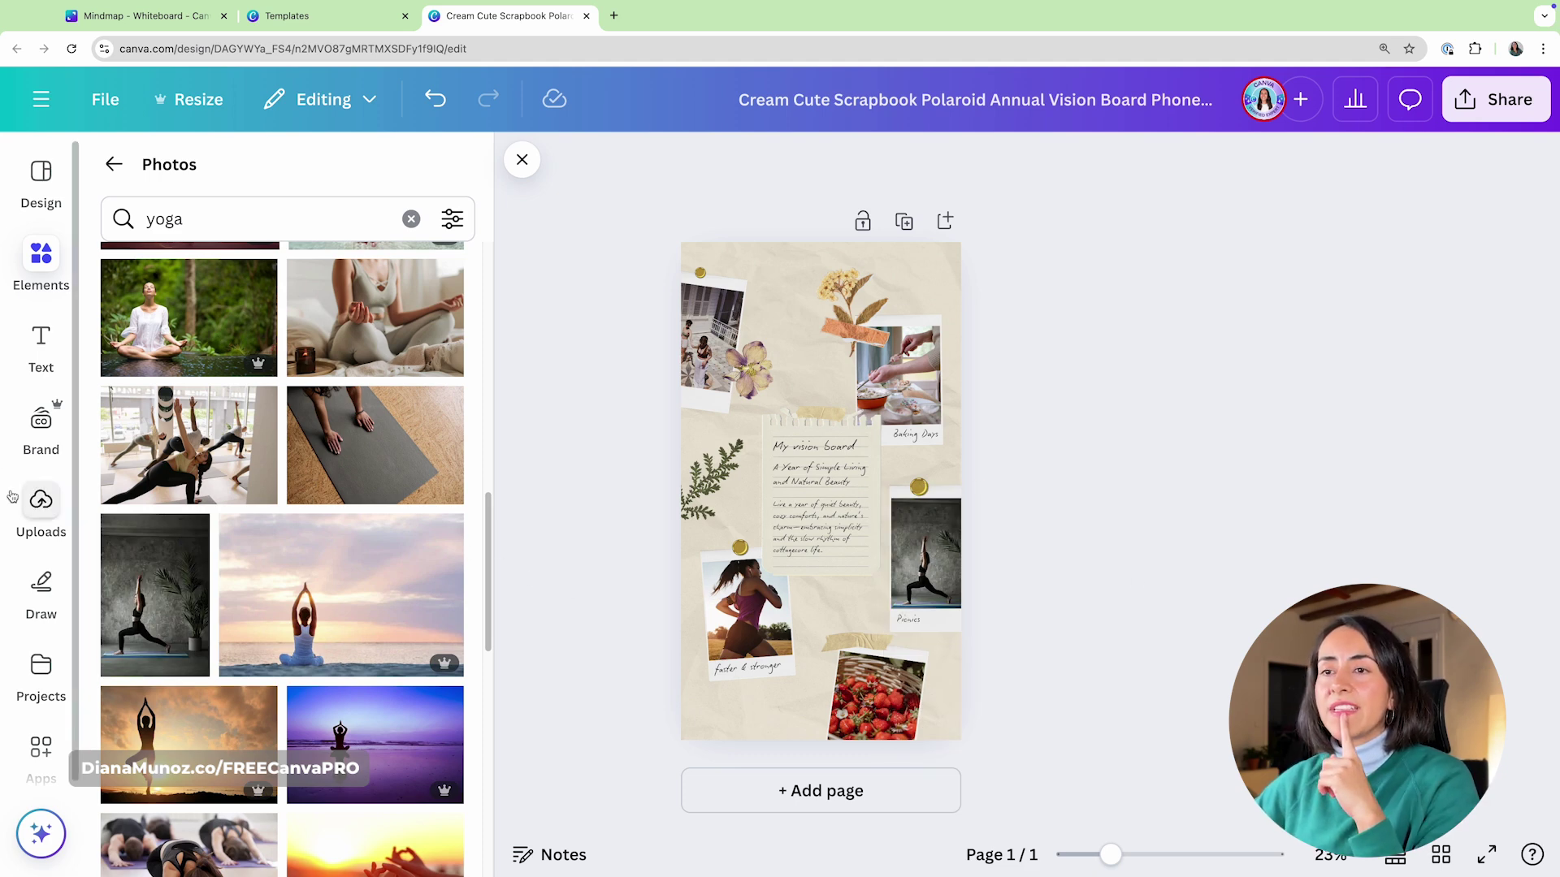
Replace the photo in the "faster & stronger" polaroid with the uploaded picture of two runners at a race.
{"action": "left_click", "coordinate": [41, 504]}
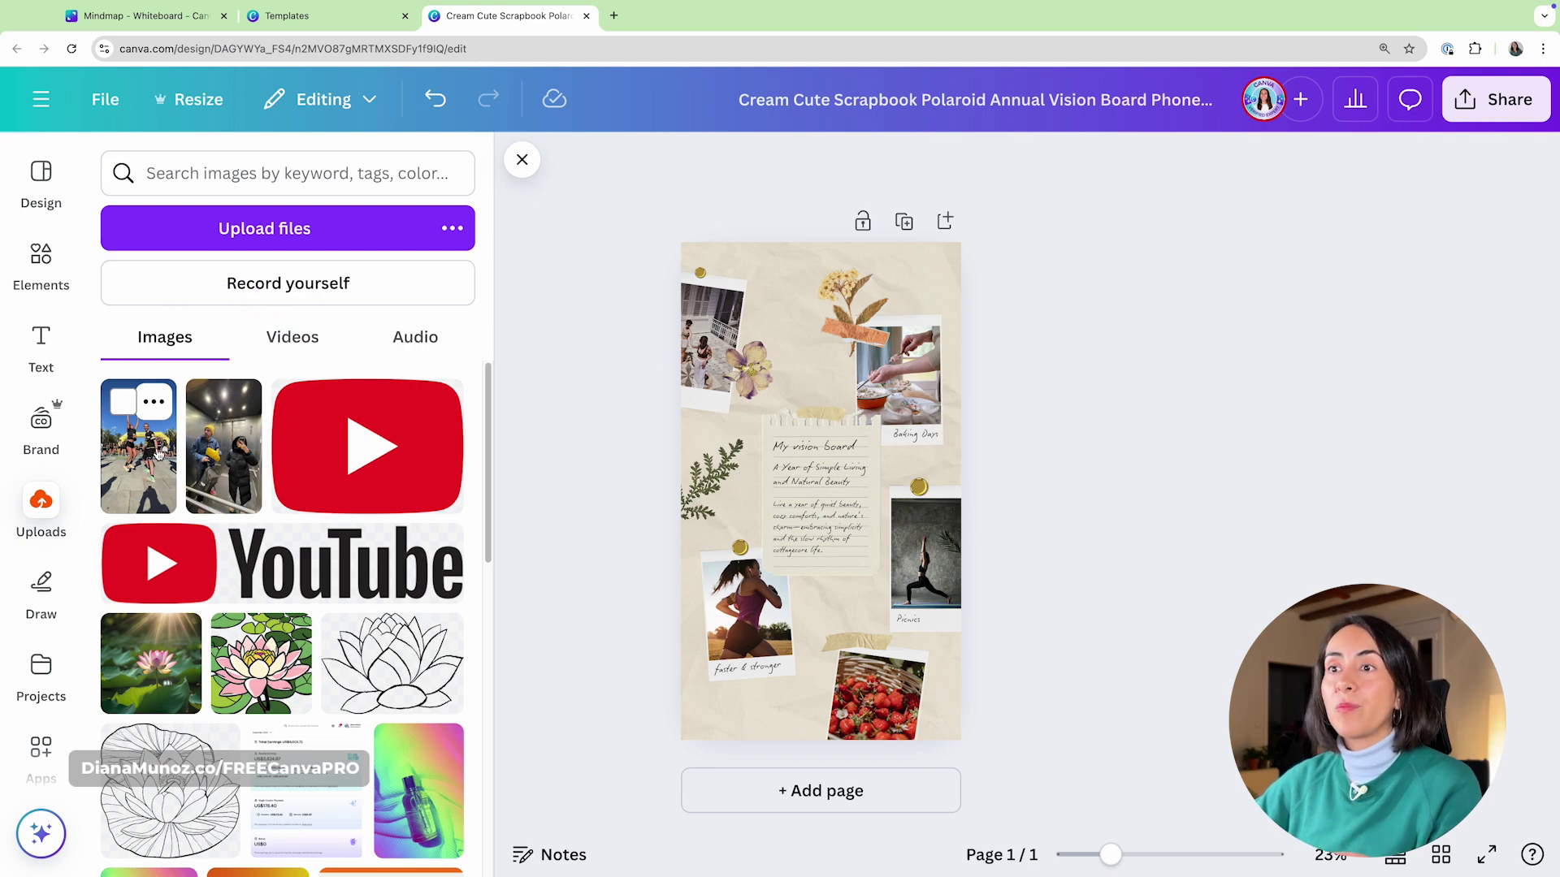
{"action": "left_click_drag", "start_coordinate": [143, 462], "coordinate": [747, 605]}
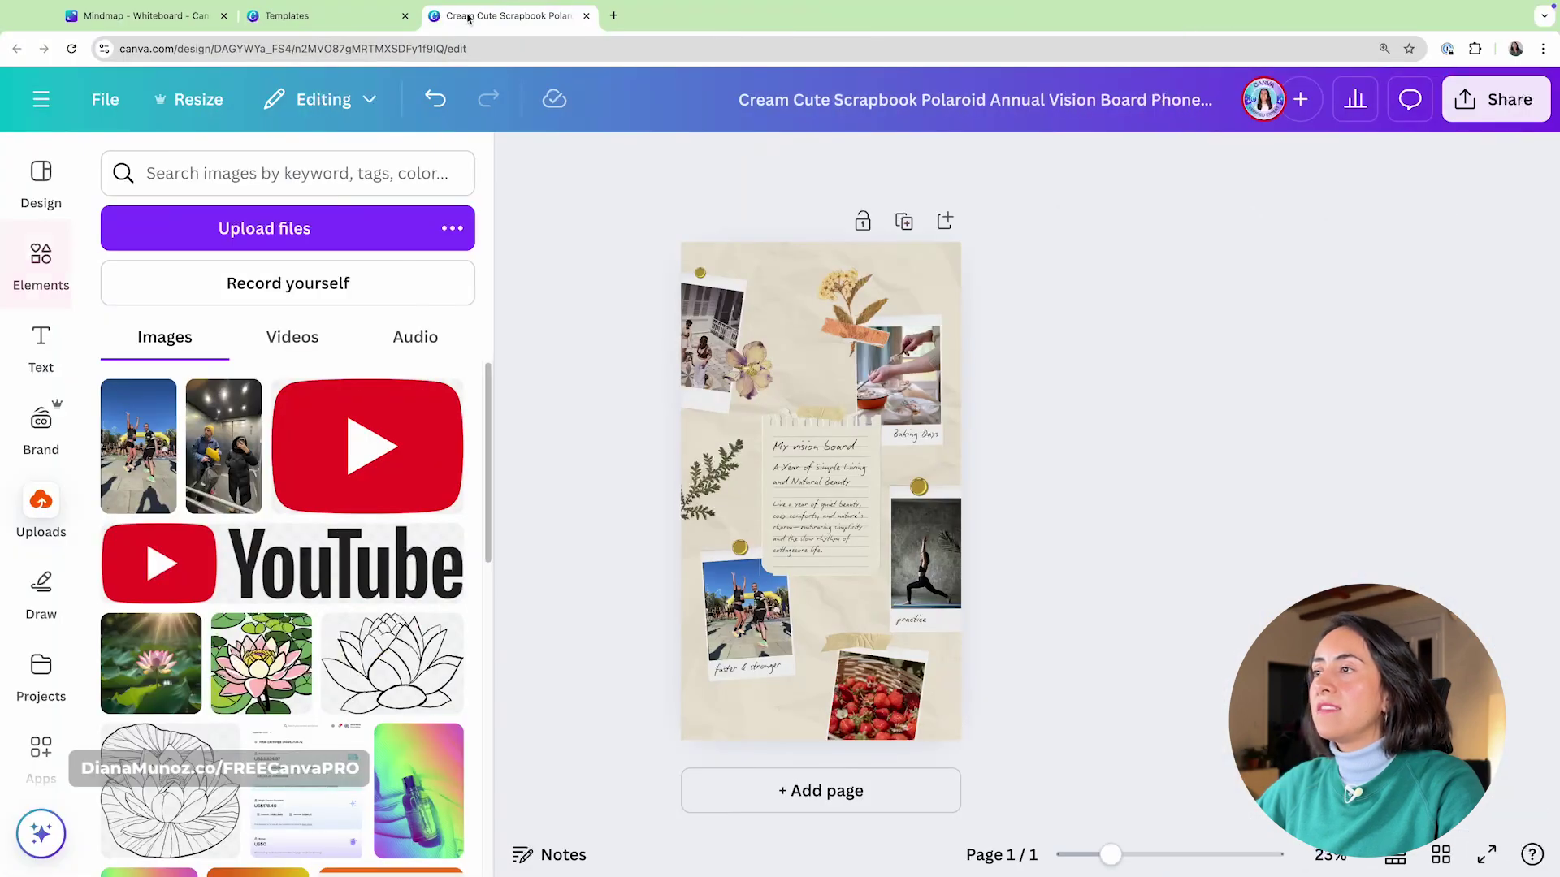
Search the photo collection for "money" and place the crumpled dollar bills photo in the page's upper-left polaroid.
{"action": "left_click", "coordinate": [41, 264]}
{"action": "left_click", "coordinate": [282, 224]}
{"action": "type", "text": "yoga"}
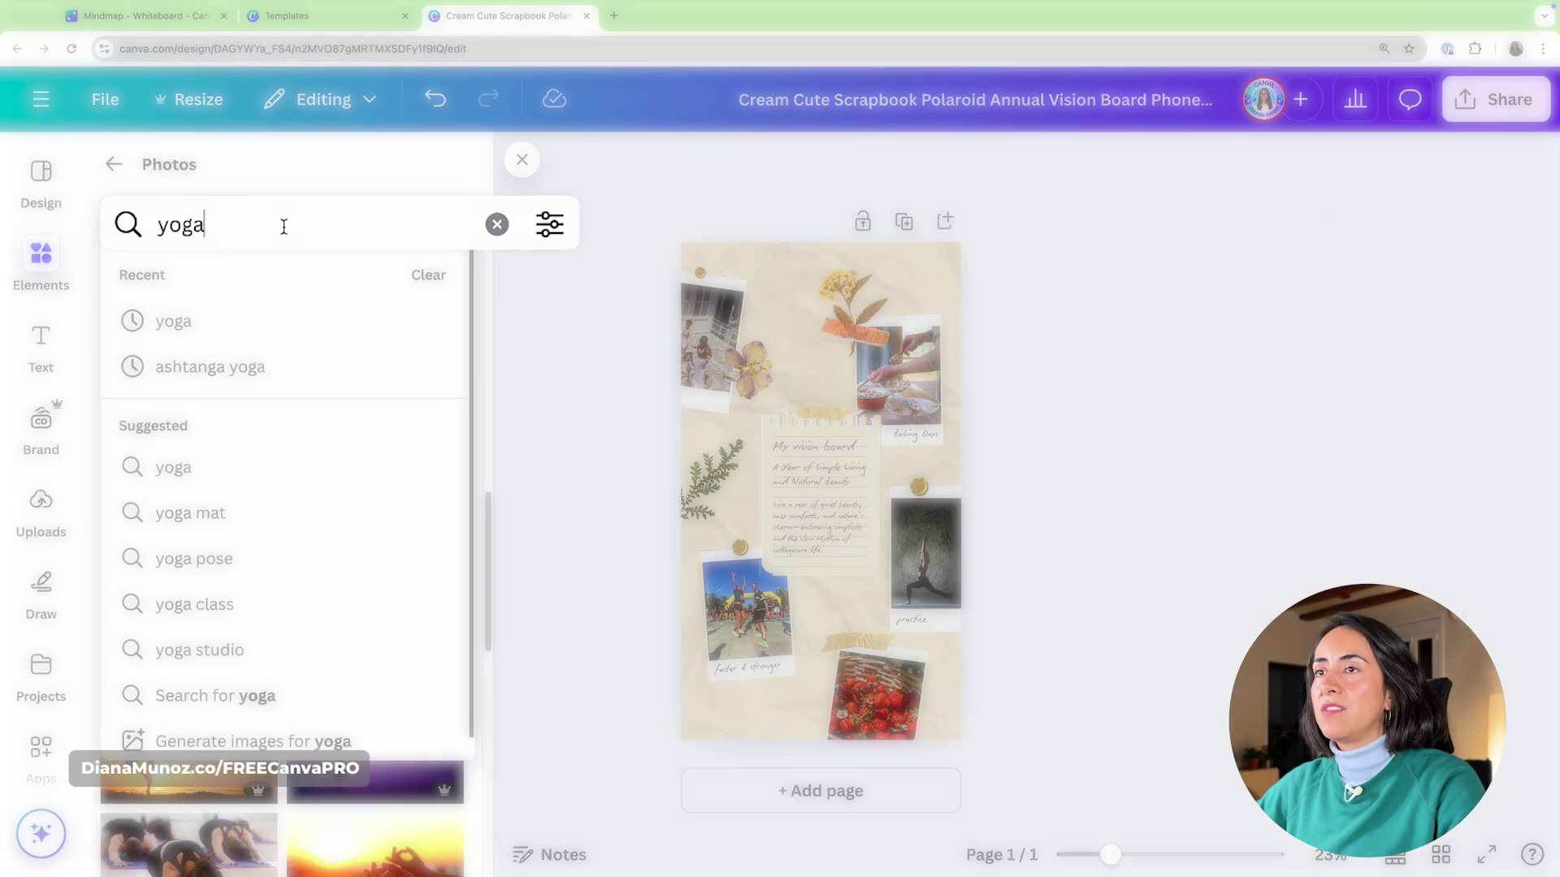
{"action": "key", "text": "ctrl+a"}
{"action": "type", "text": "money"}
{"action": "key", "text": "Return"}
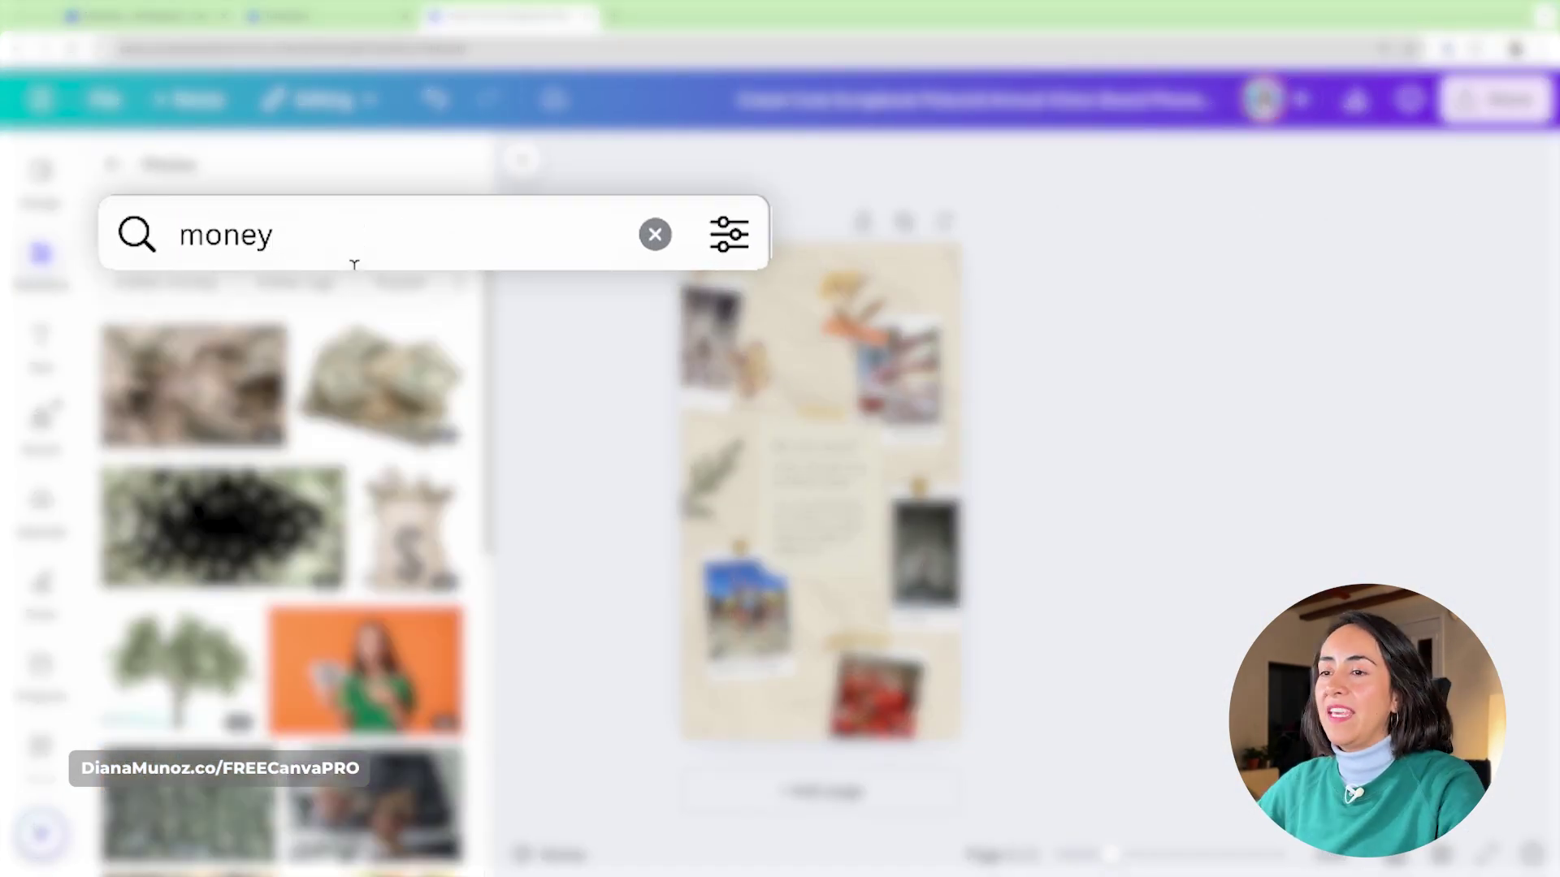
{"action": "left_click_drag", "start_coordinate": [237, 430], "coordinate": [424, 355]}
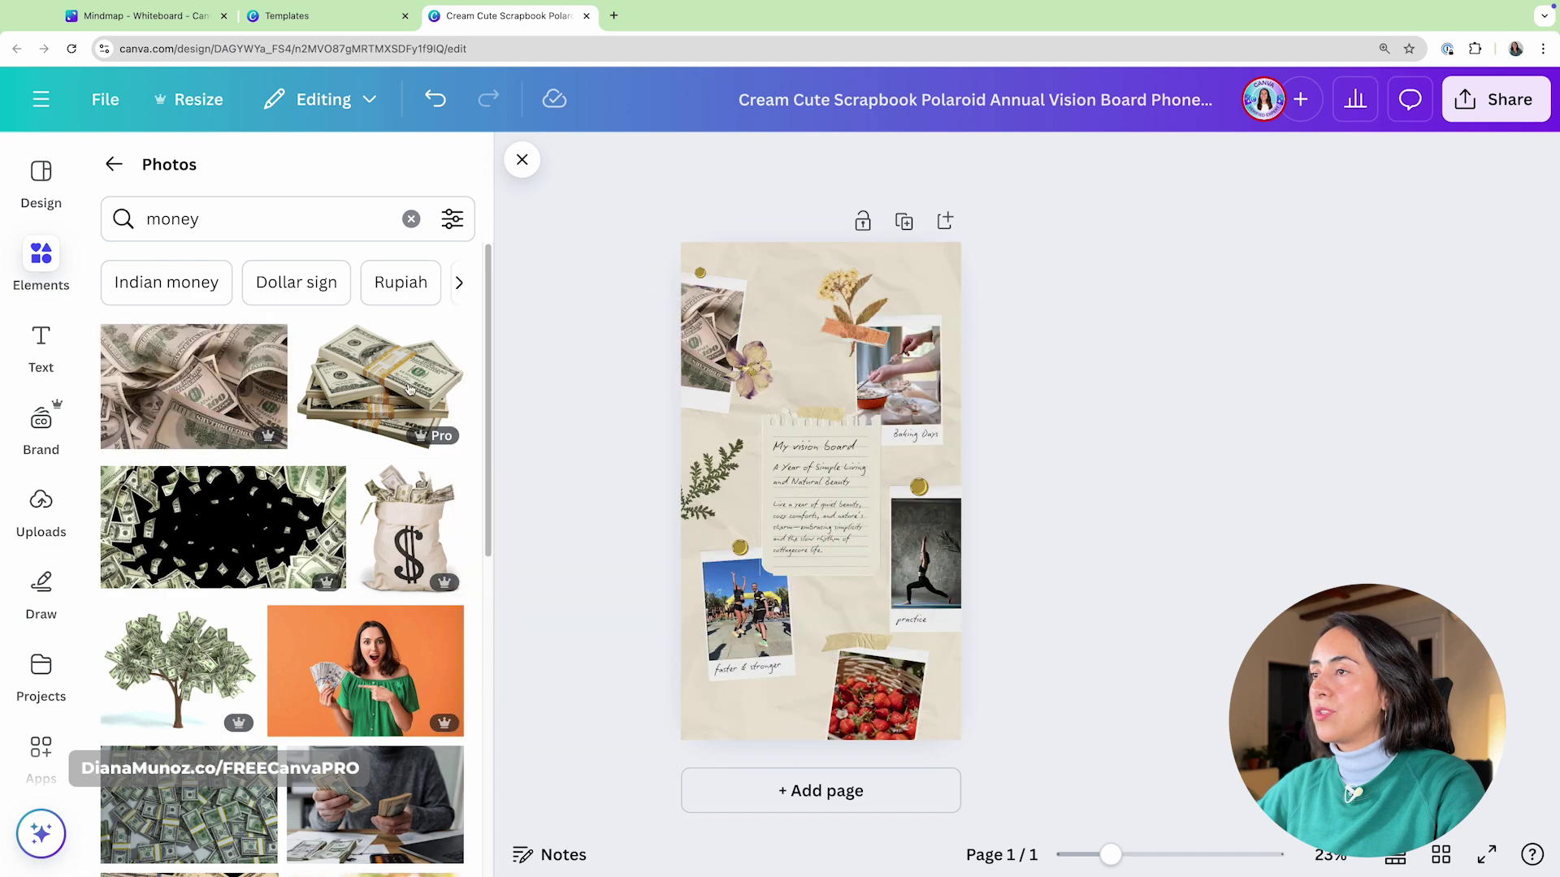
Shift the money polaroid together with its pin and purple flower slightly to the right on the page.
{"action": "left_click", "coordinate": [424, 355]}
{"action": "key", "text": "Delete"}
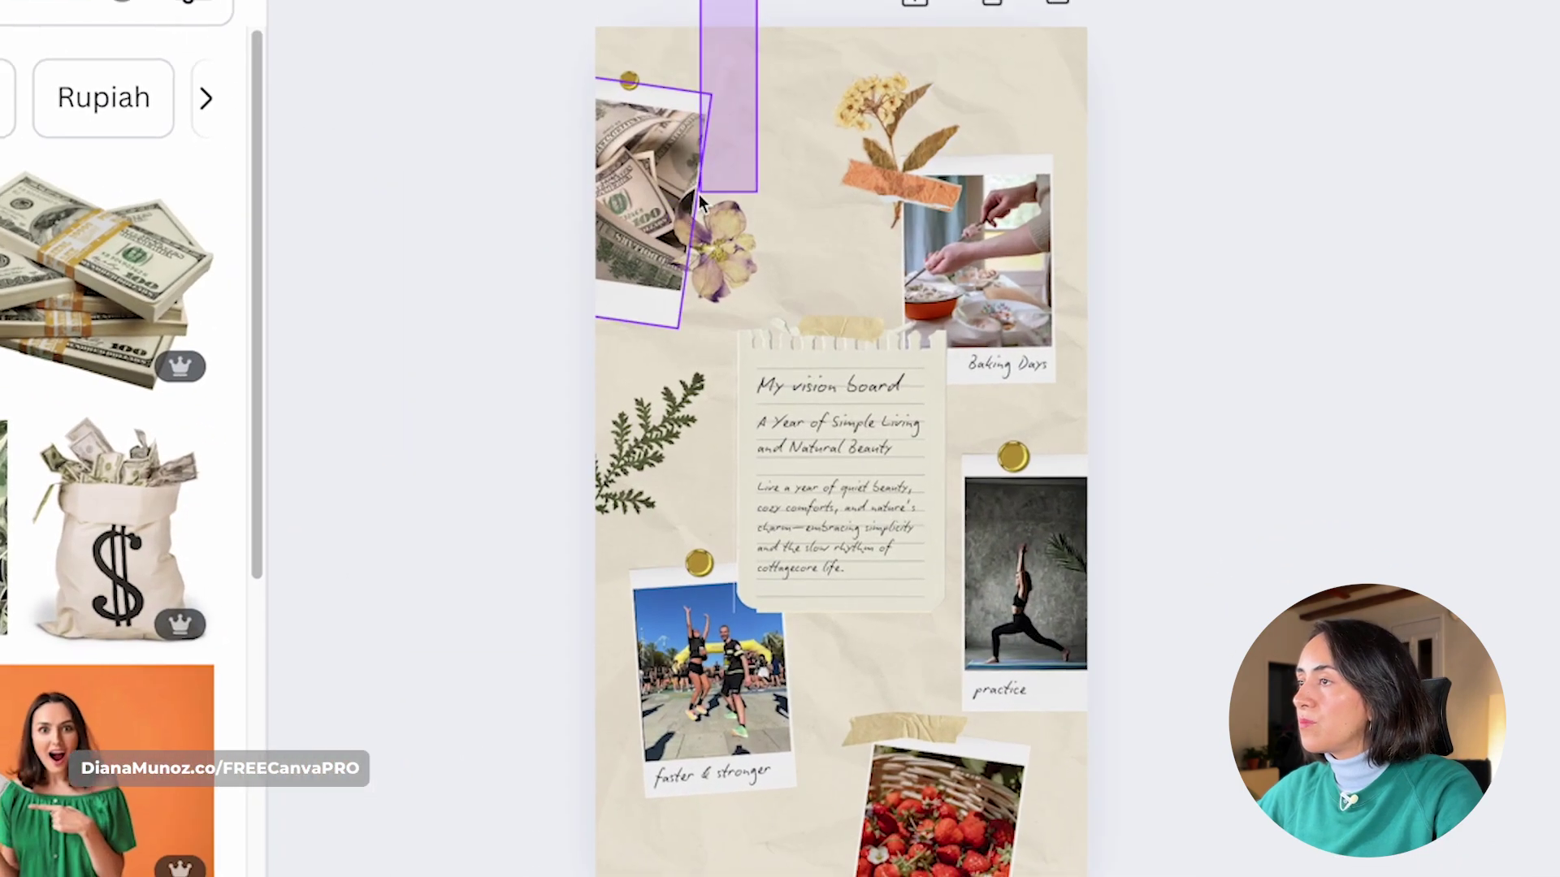
{"action": "left_click", "coordinate": [691, 363]}
{"action": "left_click_drag", "start_coordinate": [611, 241], "coordinate": [679, 215]}
{"action": "left_click", "coordinate": [481, 230]}
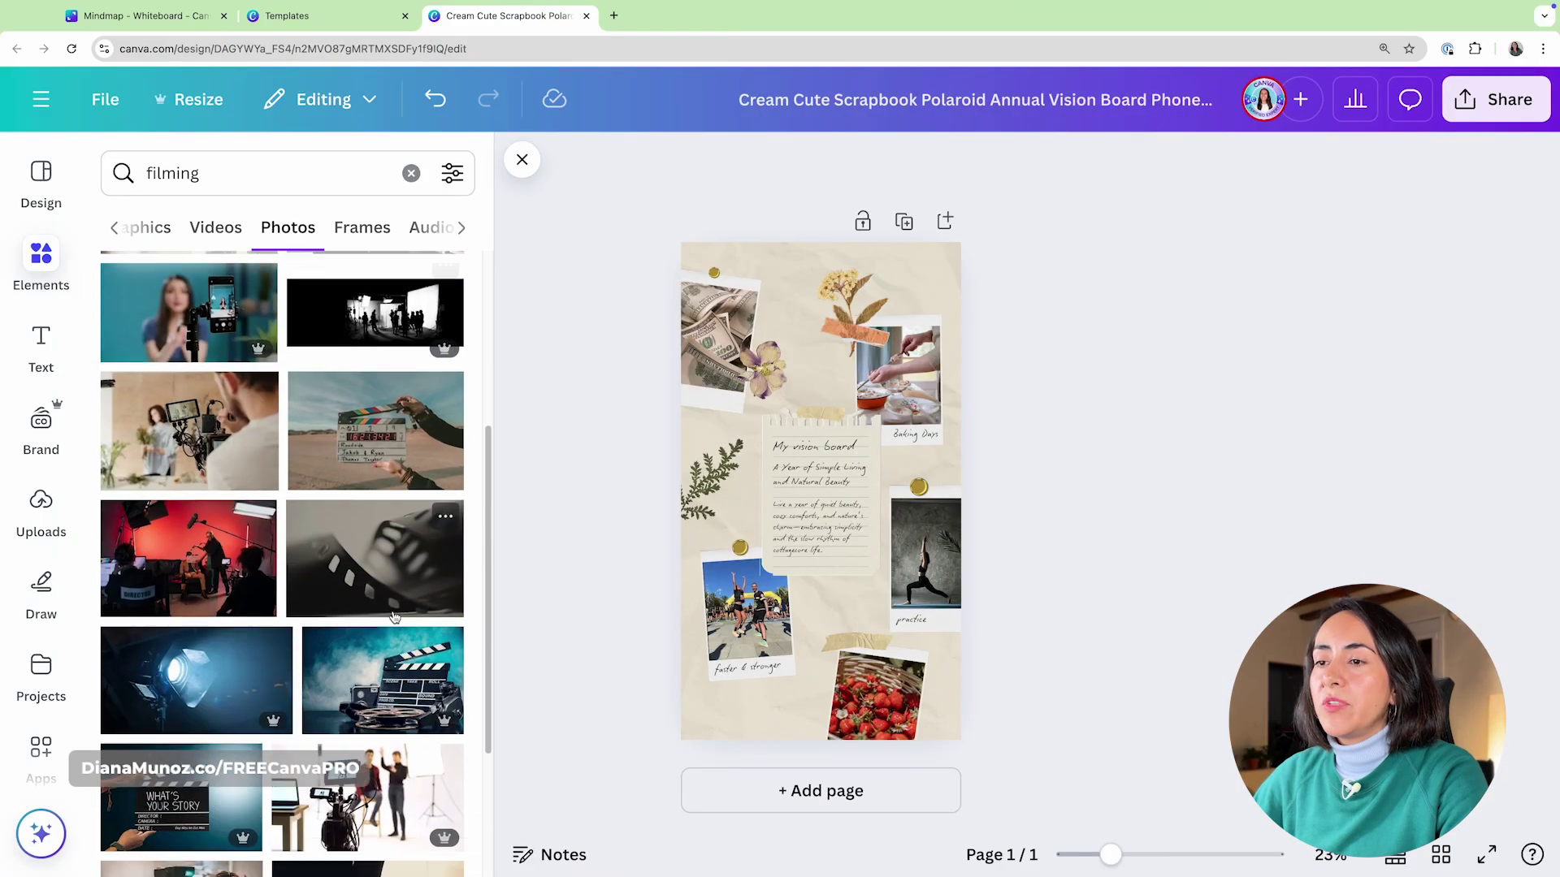
Look through the "filming" photos and place the camera-on-tripod picture with the blurred person in the "Baking Days" polaroid.
{"action": "scroll", "coordinate": [395, 617], "scroll_direction": "down", "scroll_amount": 1}
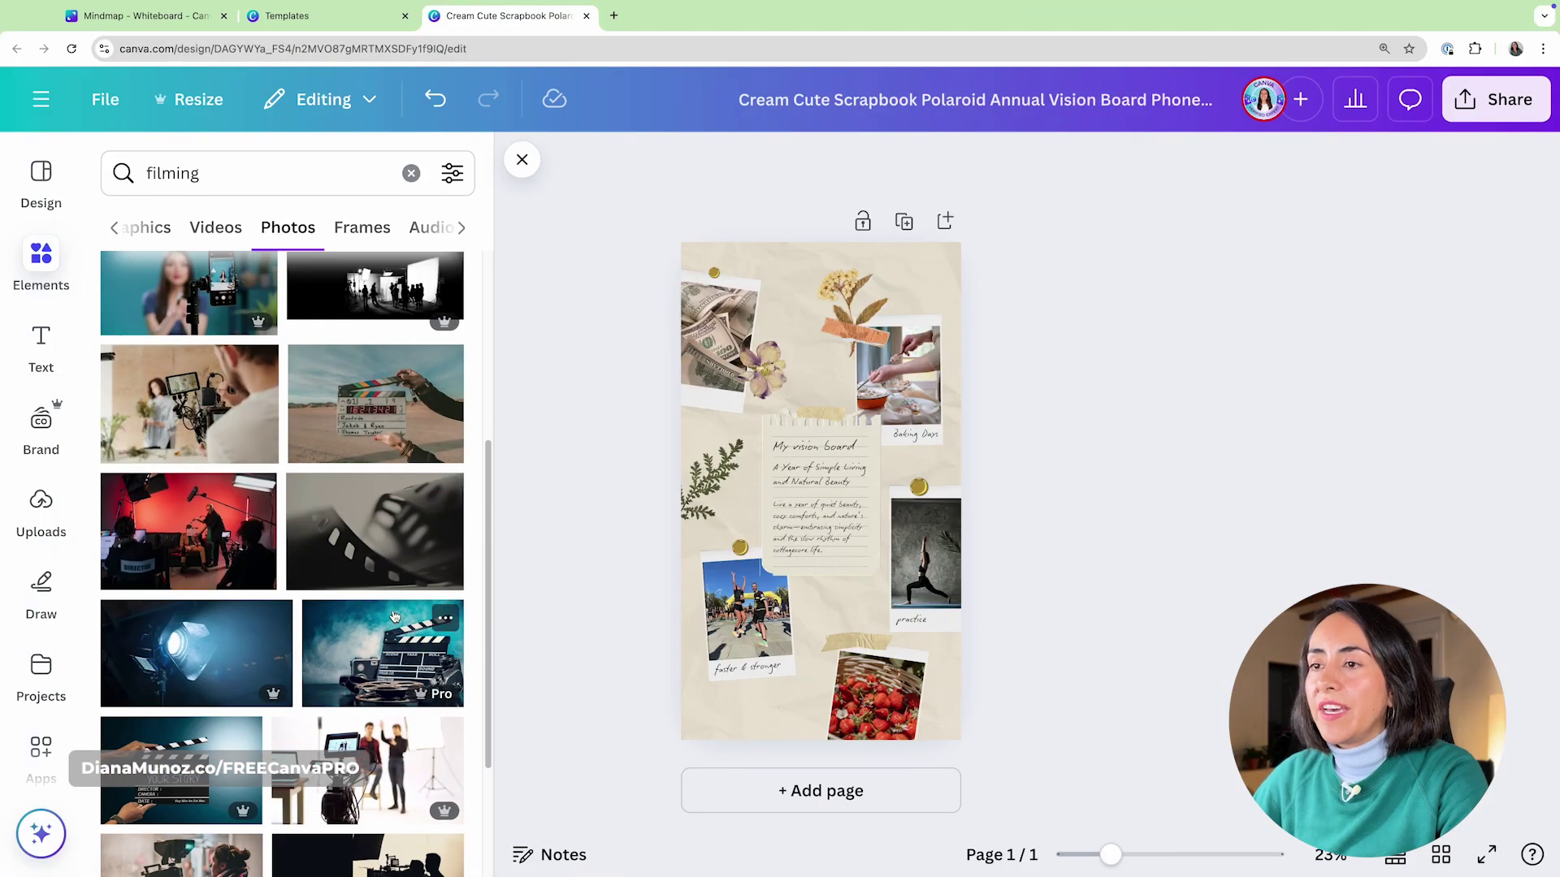
{"action": "scroll", "coordinate": [395, 617], "scroll_direction": "down", "scroll_amount": 5}
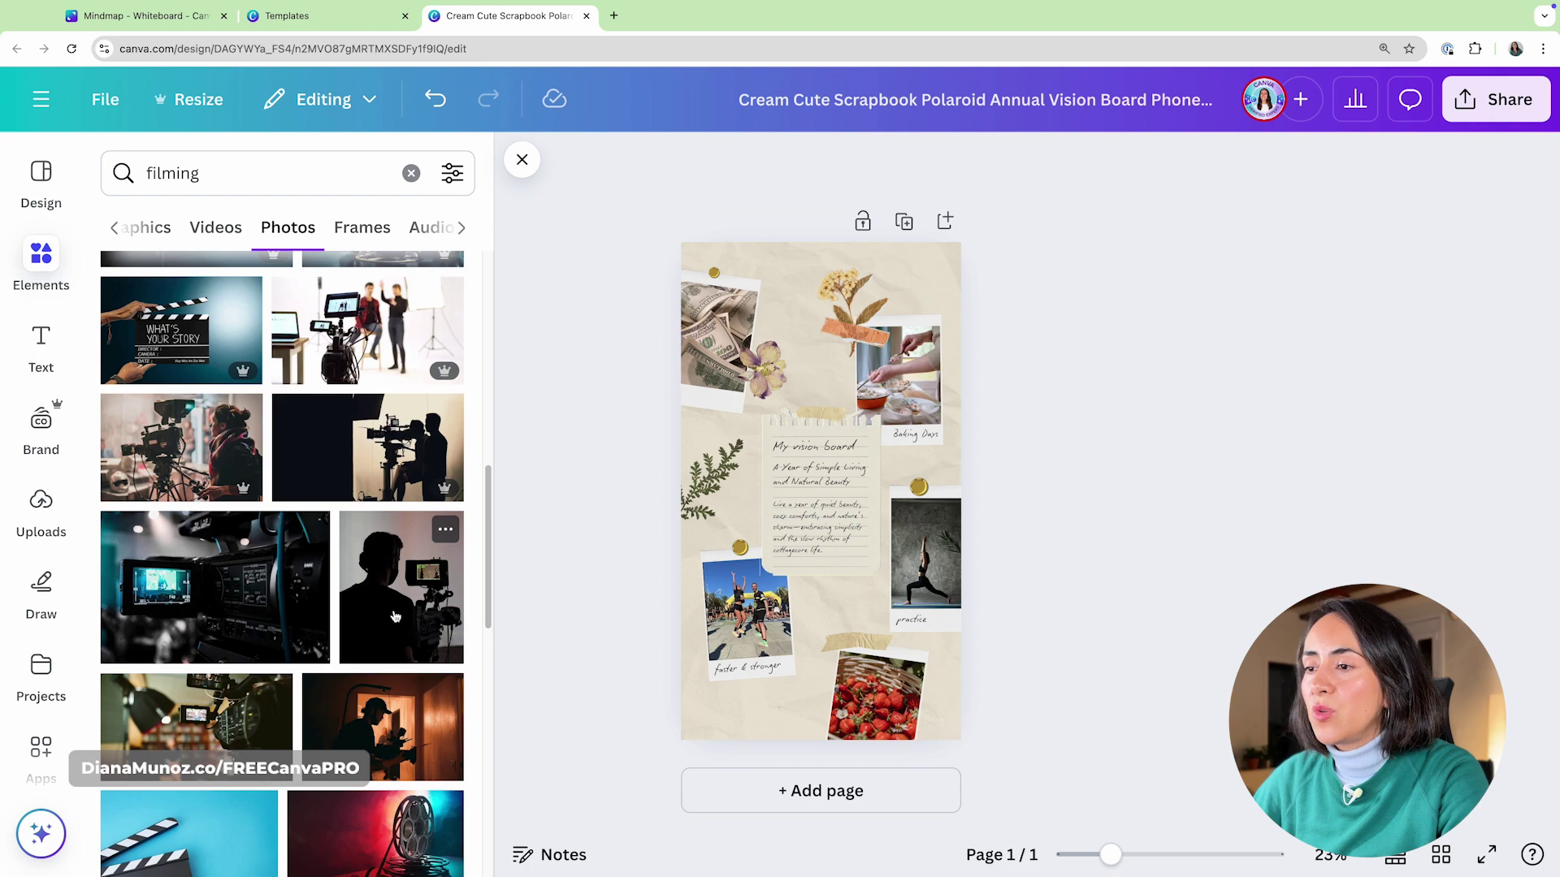
{"action": "scroll", "coordinate": [395, 616], "scroll_direction": "down", "scroll_amount": 3}
{"action": "scroll", "coordinate": [394, 617], "scroll_direction": "up", "scroll_amount": 10}
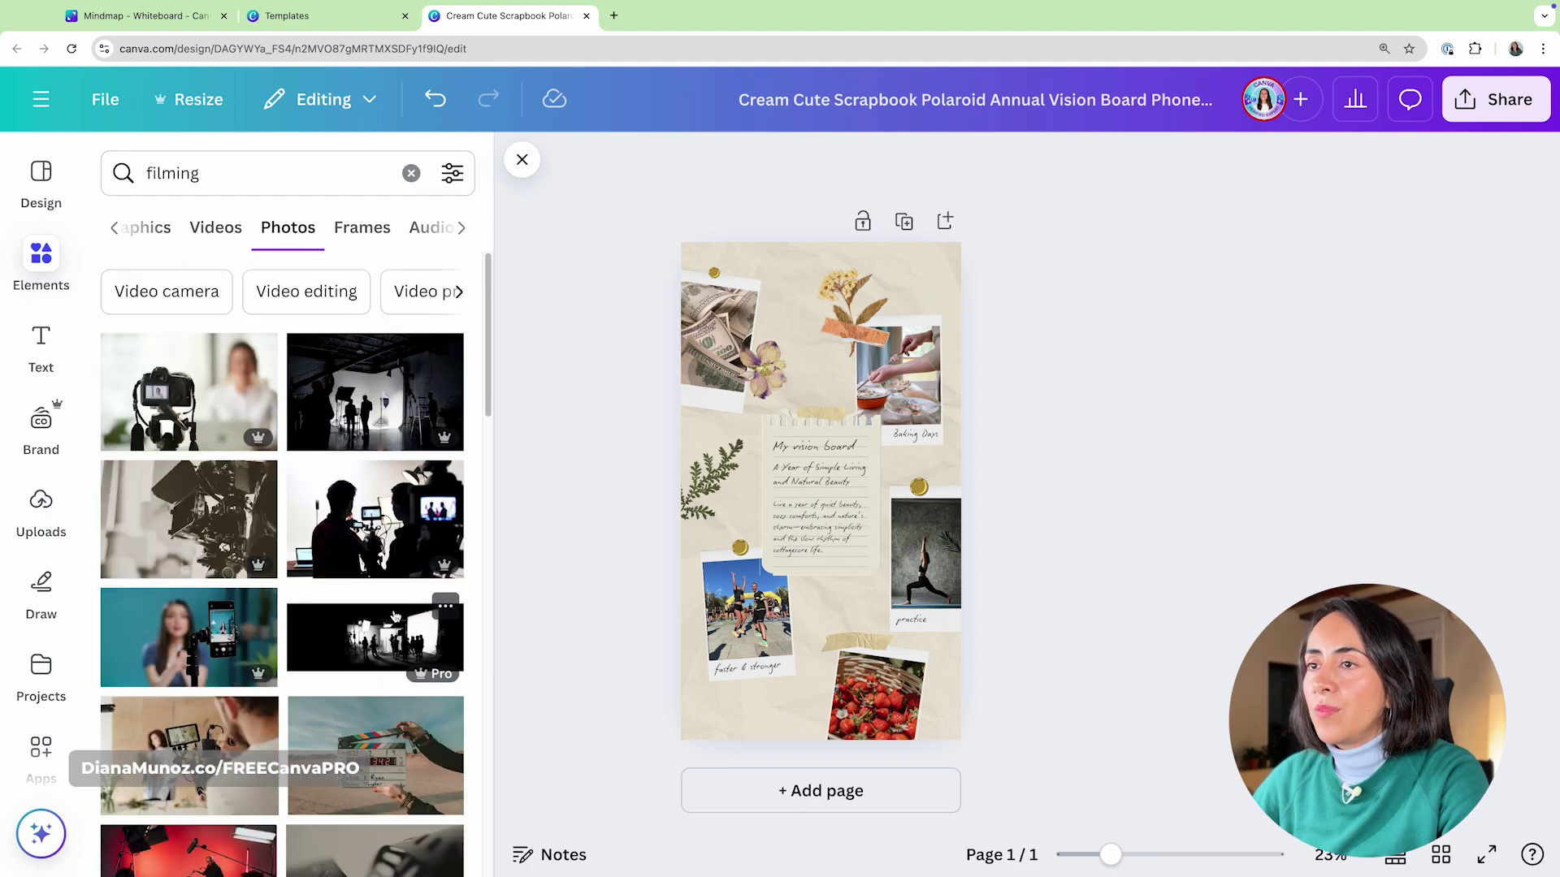
{"action": "scroll", "coordinate": [481, 568], "scroll_direction": "down", "scroll_amount": 10}
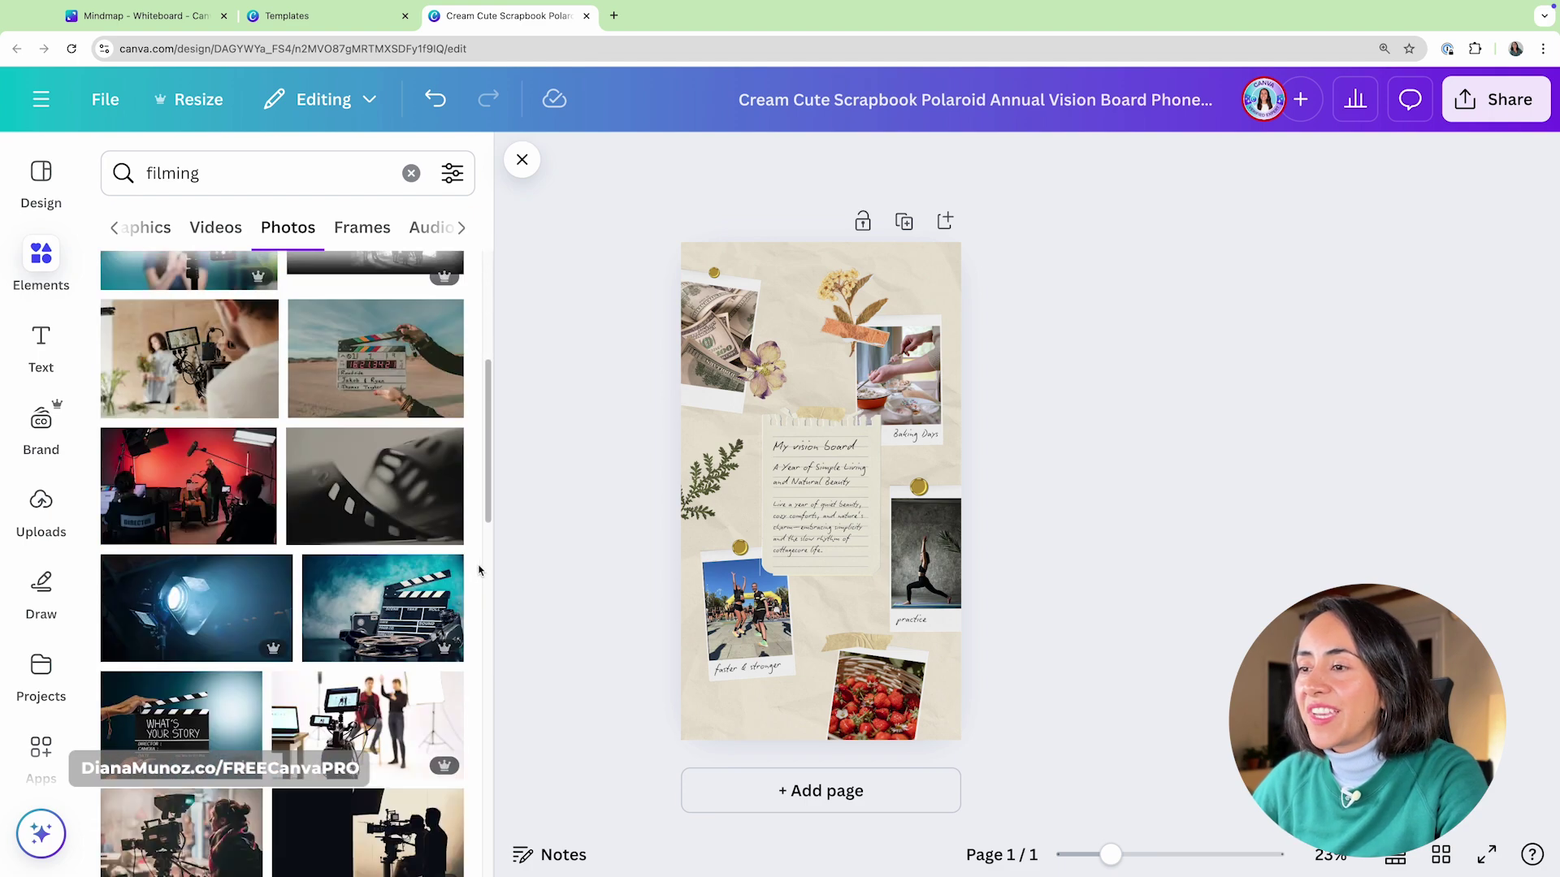
{"action": "scroll", "coordinate": [228, 581], "scroll_direction": "up", "scroll_amount": 5}
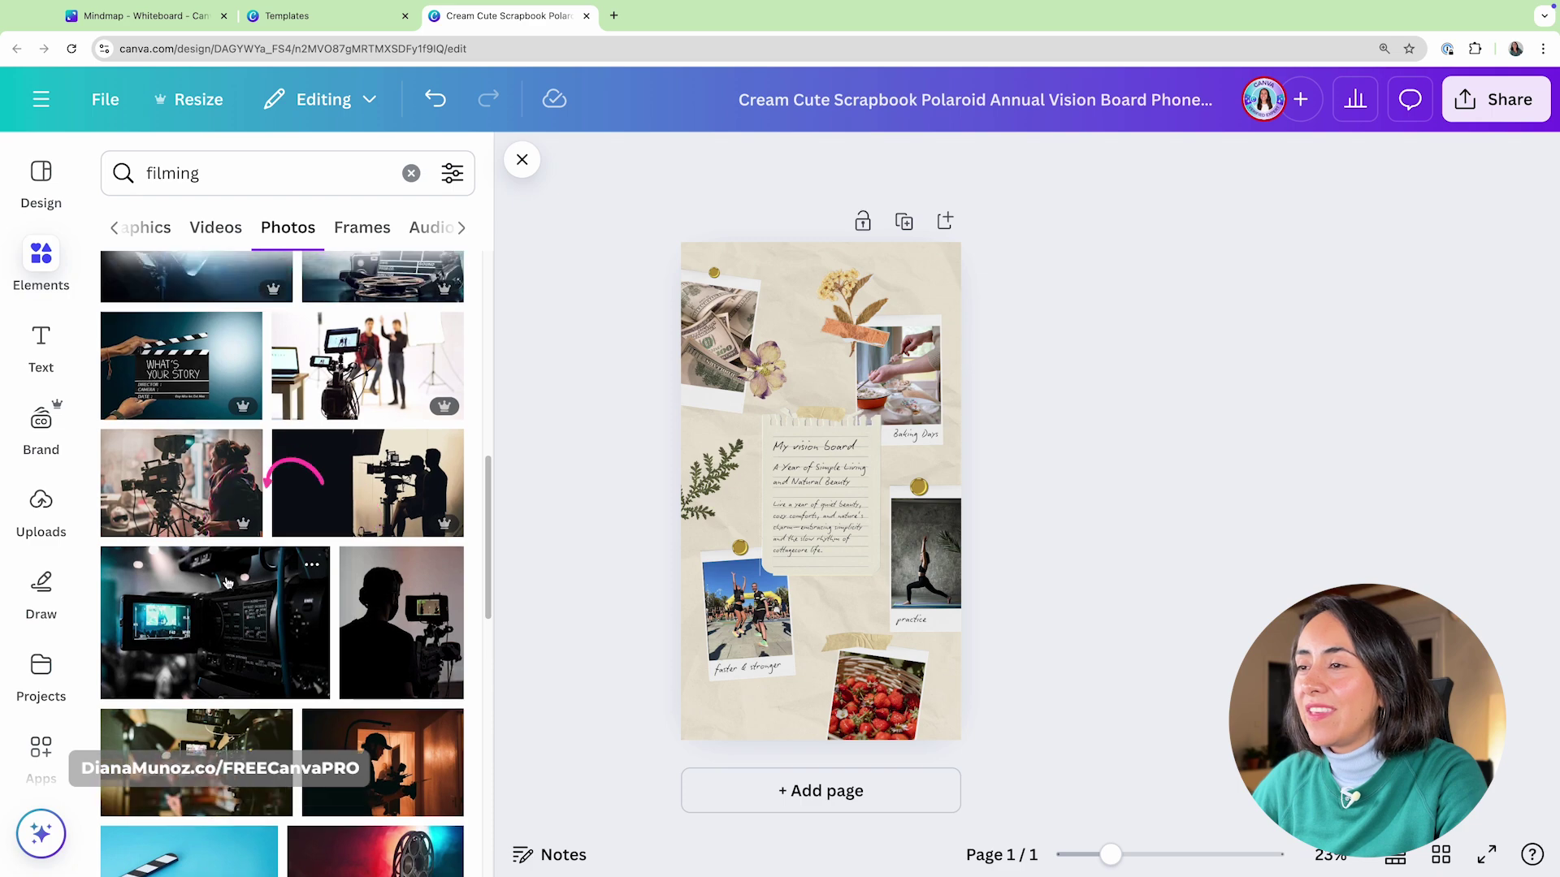
{"action": "scroll", "coordinate": [228, 582], "scroll_direction": "up", "scroll_amount": 5}
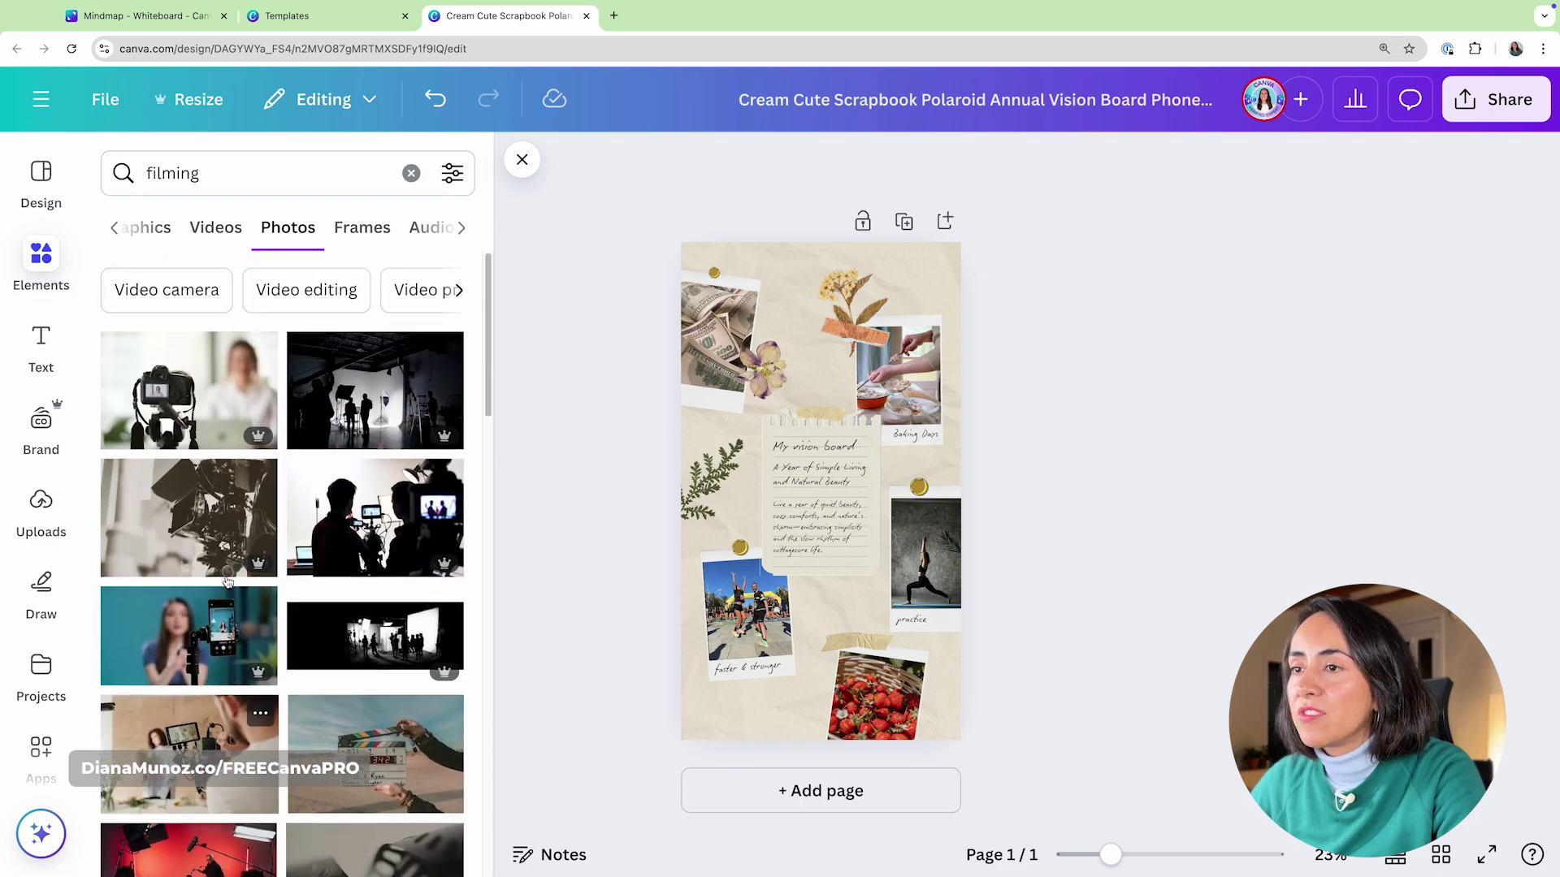
{"action": "left_click_drag", "start_coordinate": [196, 401], "coordinate": [900, 382]}
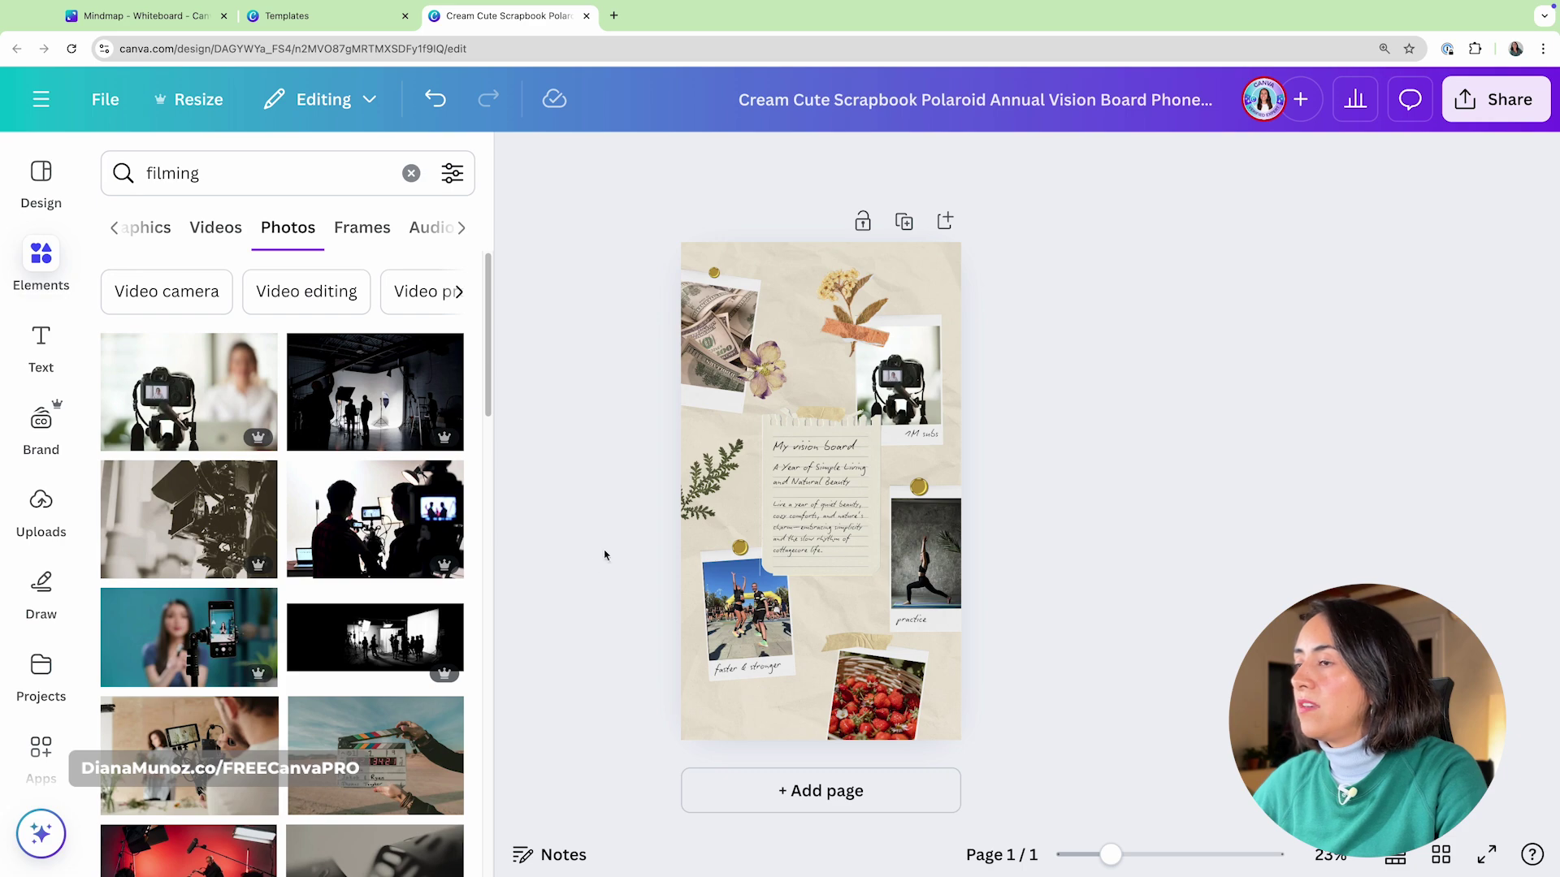
Search the photos for "friends" and place the picture of four friends embracing at sunset in the strawberry polaroid.
{"action": "left_click", "coordinate": [209, 174]}
{"action": "double_click", "coordinate": [195, 174]}
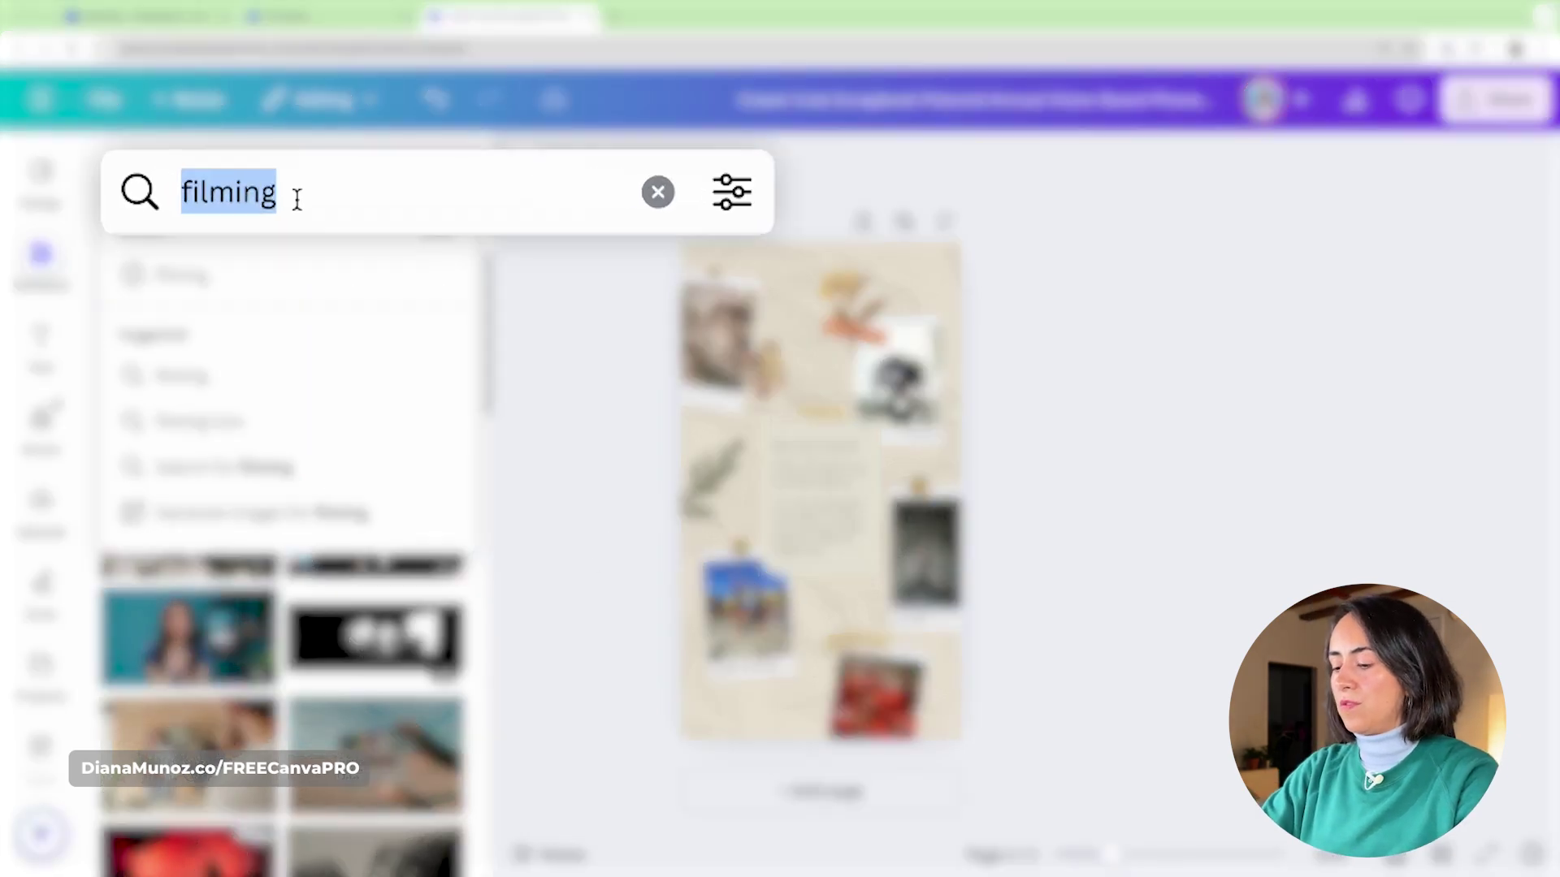
{"action": "type", "text": "friends"}
{"action": "key", "text": "Return"}
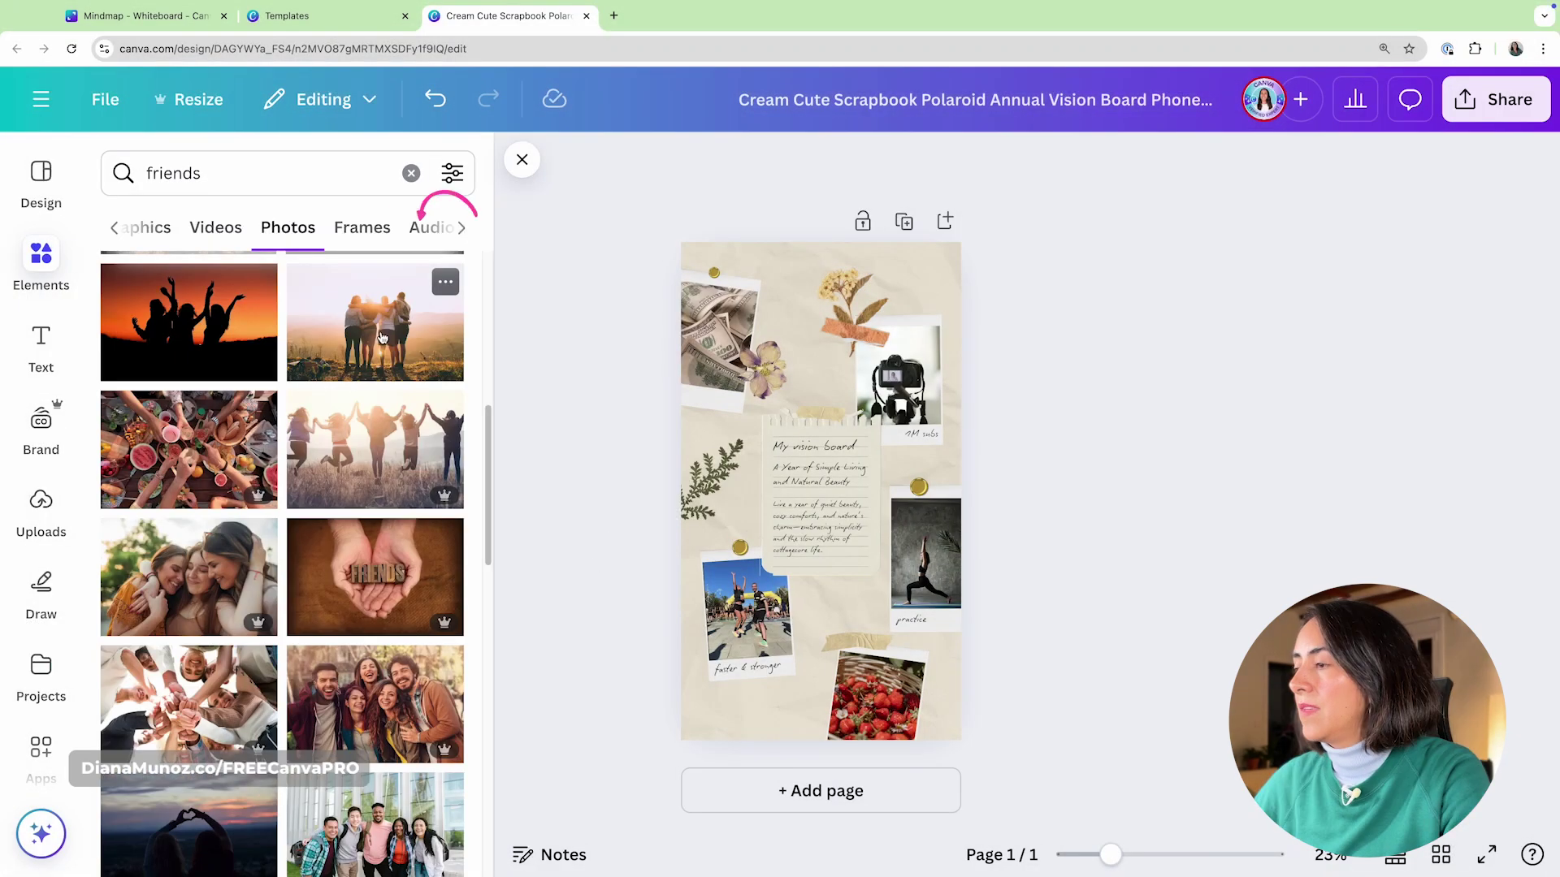
{"action": "left_click_drag", "start_coordinate": [375, 323], "coordinate": [905, 725]}
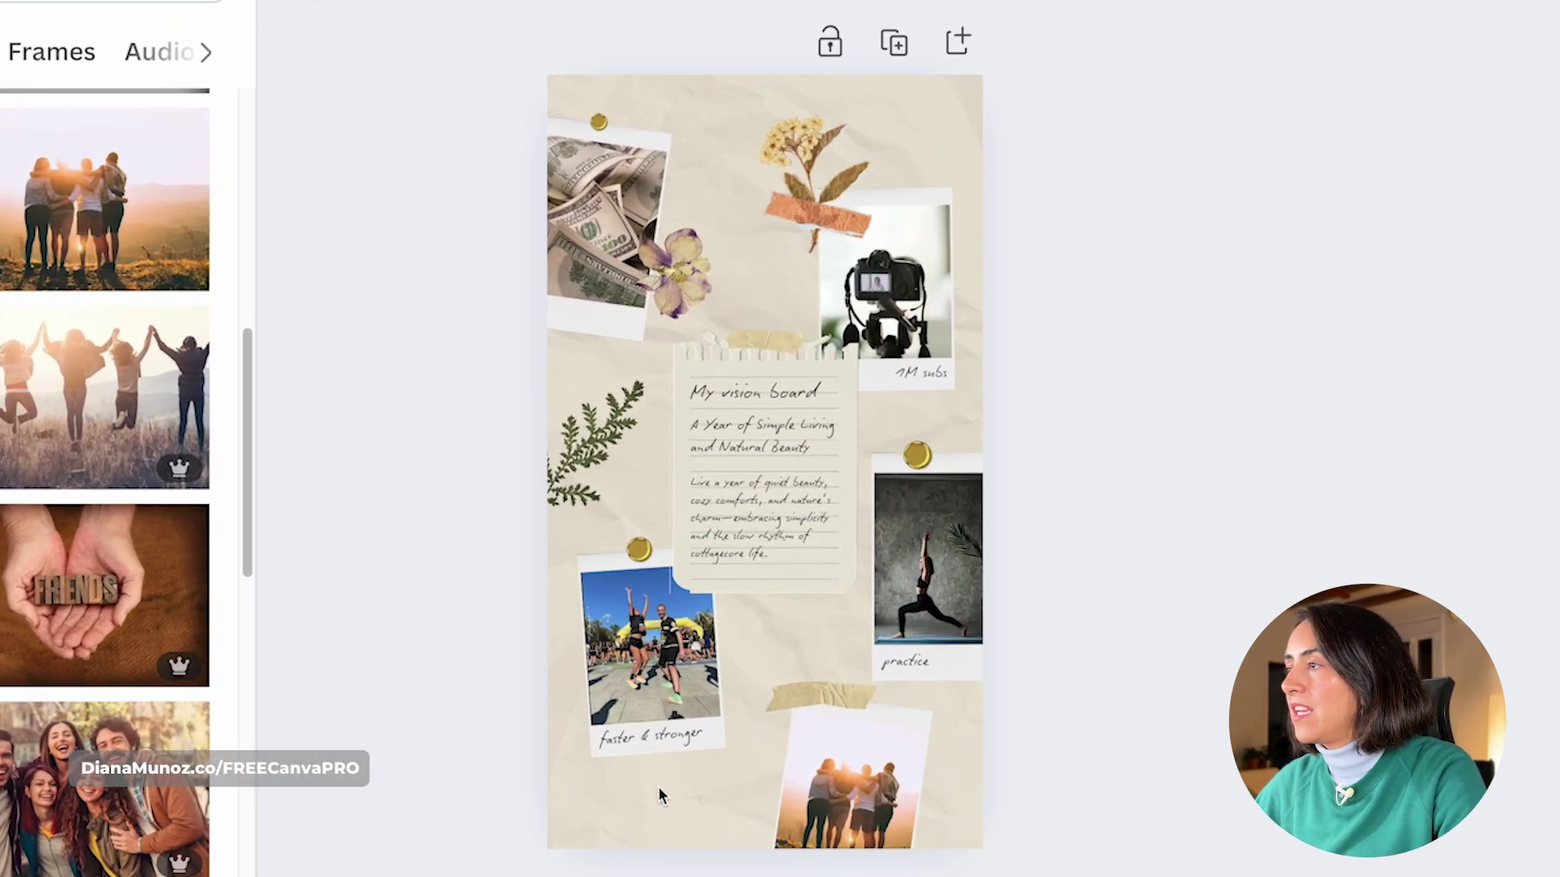
Duplicate the camera polaroid and place the copy at the page's upper edge beside the money polaroid.
{"action": "left_click", "coordinate": [885, 285]}
{"action": "left_click", "coordinate": [891, 111]}
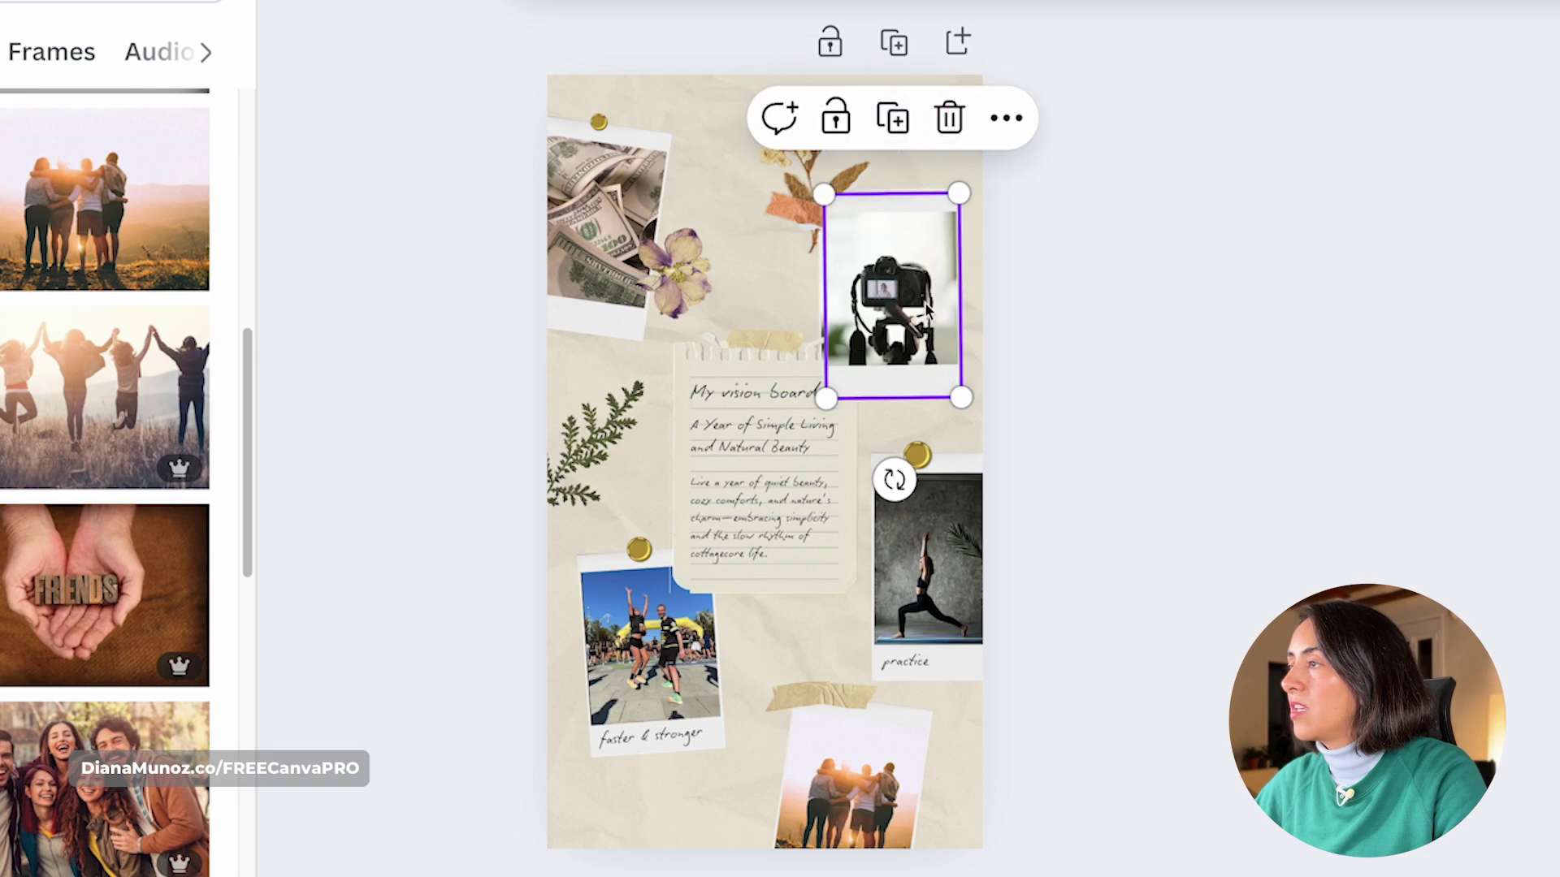
{"action": "left_click_drag", "start_coordinate": [924, 301], "coordinate": [759, 120]}
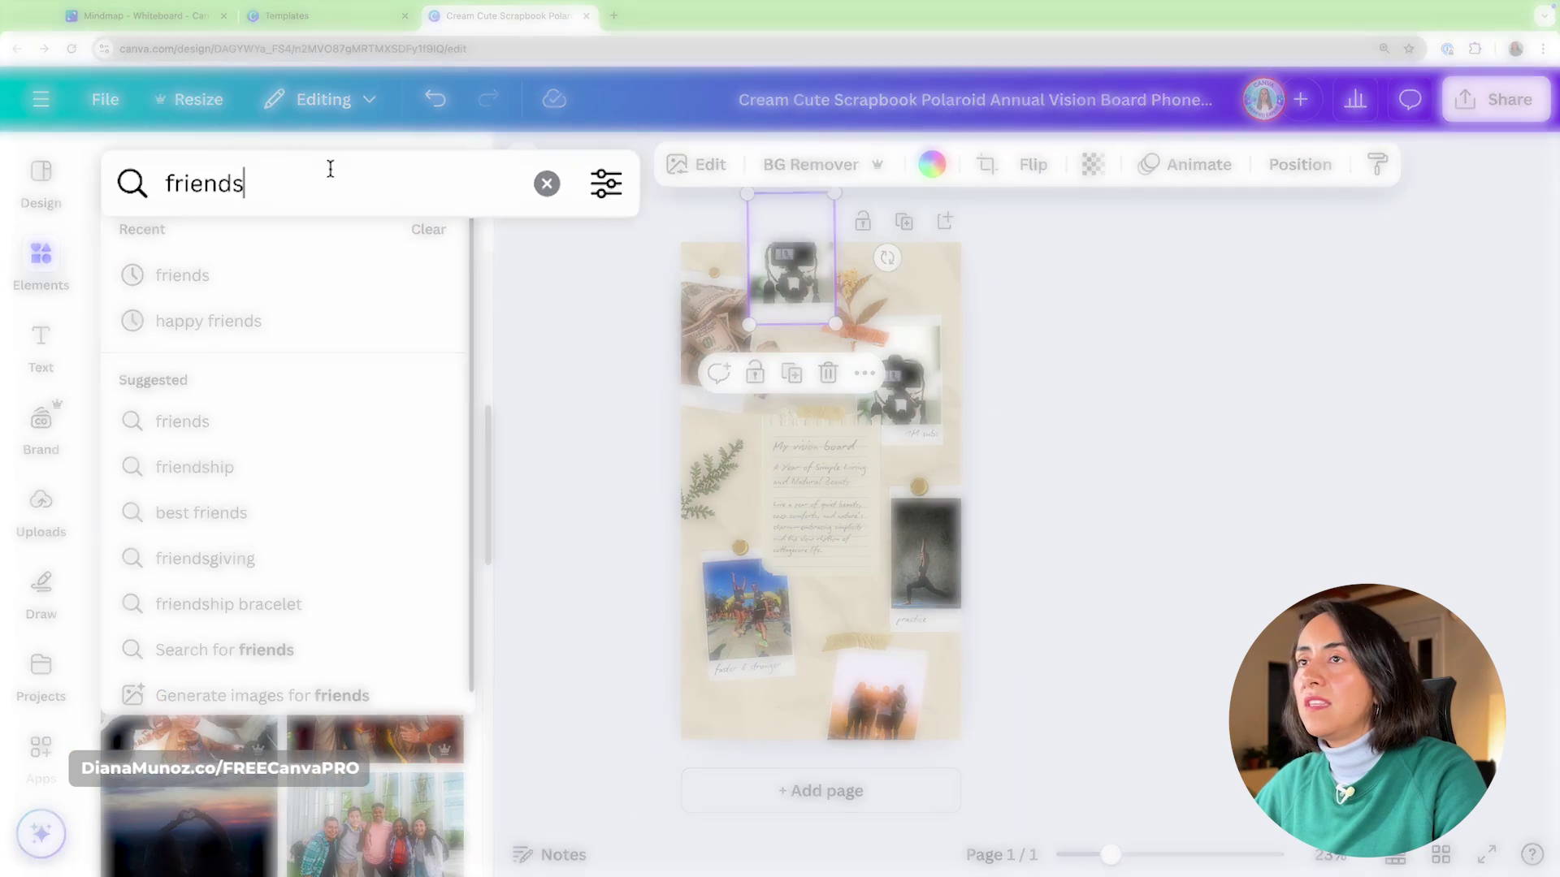
Search the photo collection for "knitted socks".
{"action": "key", "text": "ctrl+a"}
{"action": "type", "text": "soc"}
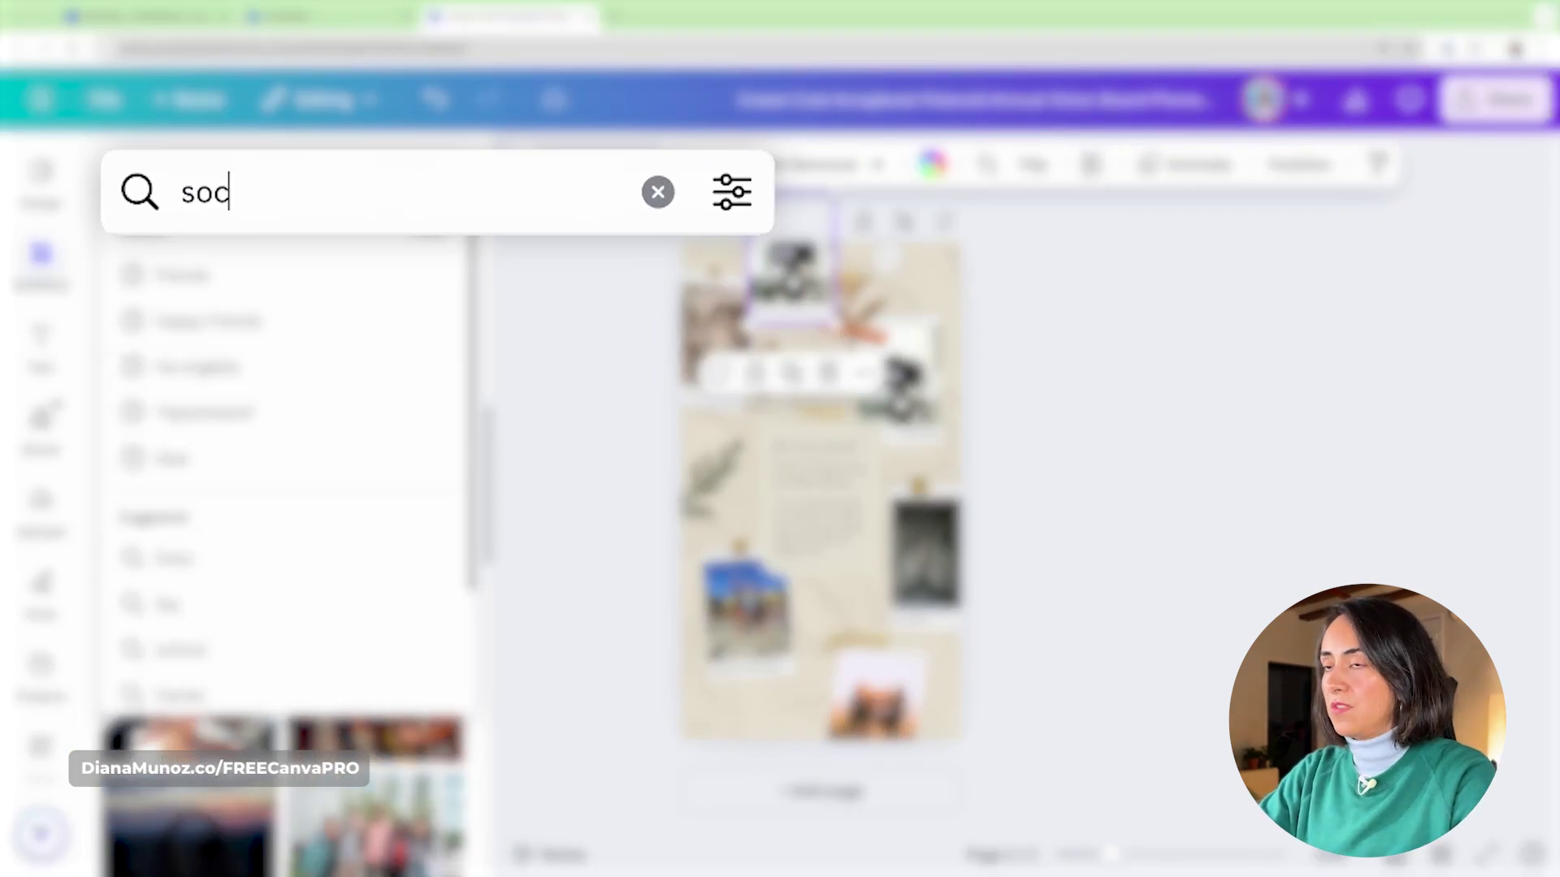
{"action": "type", "text": "ksknitted"}
{"action": "key", "text": "Return"}
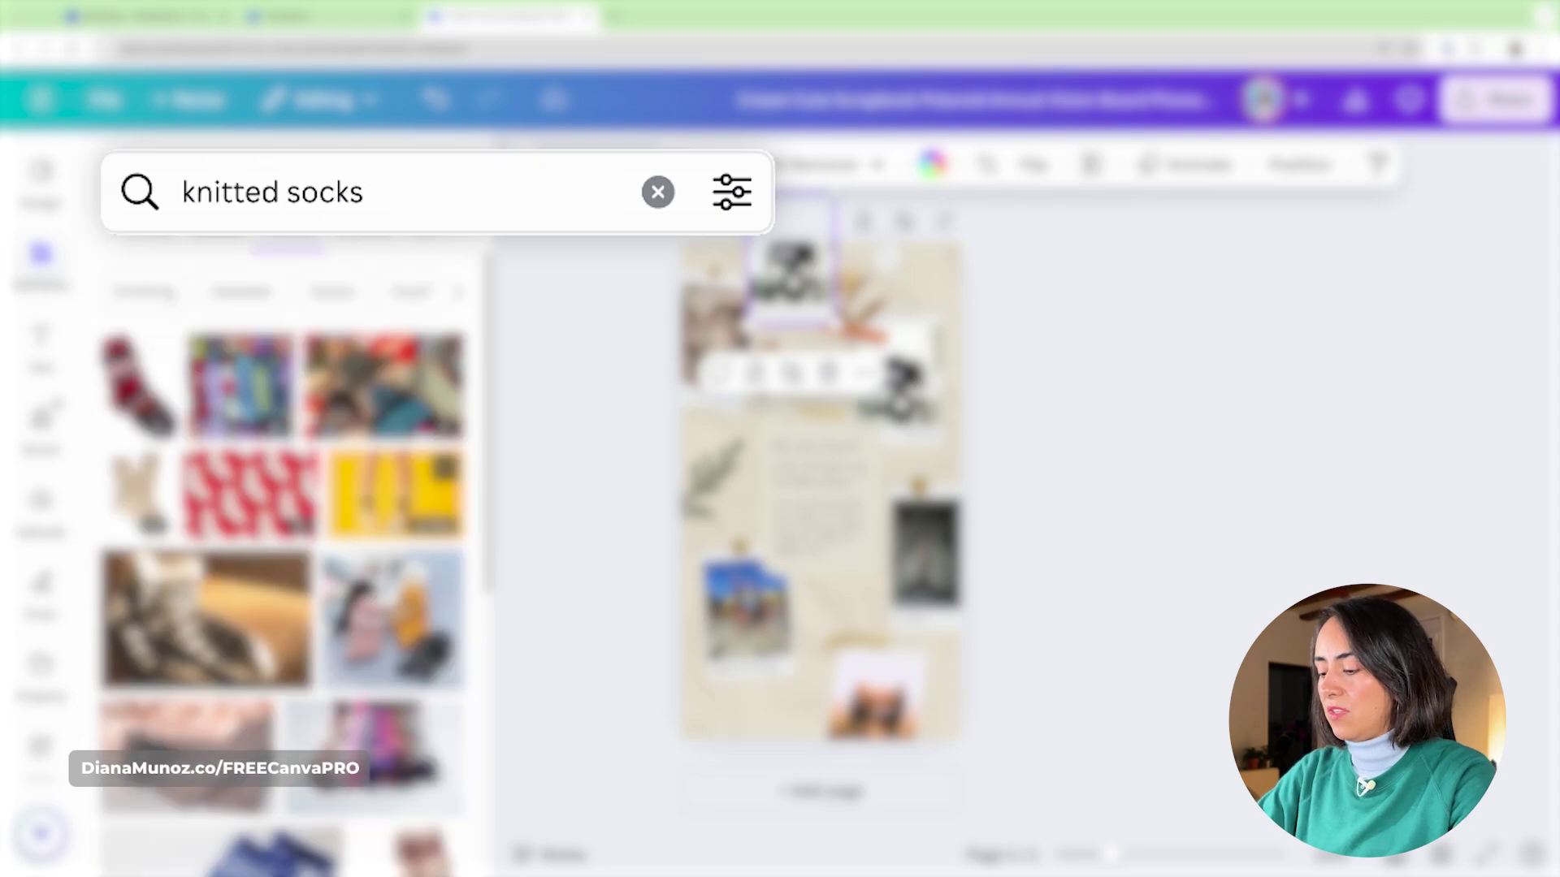
Try moving the camera polaroid with the "1M subs" caption toward the page's upper-right edge, and undo the move.
{"action": "mouse_move", "coordinate": [160, 433]}
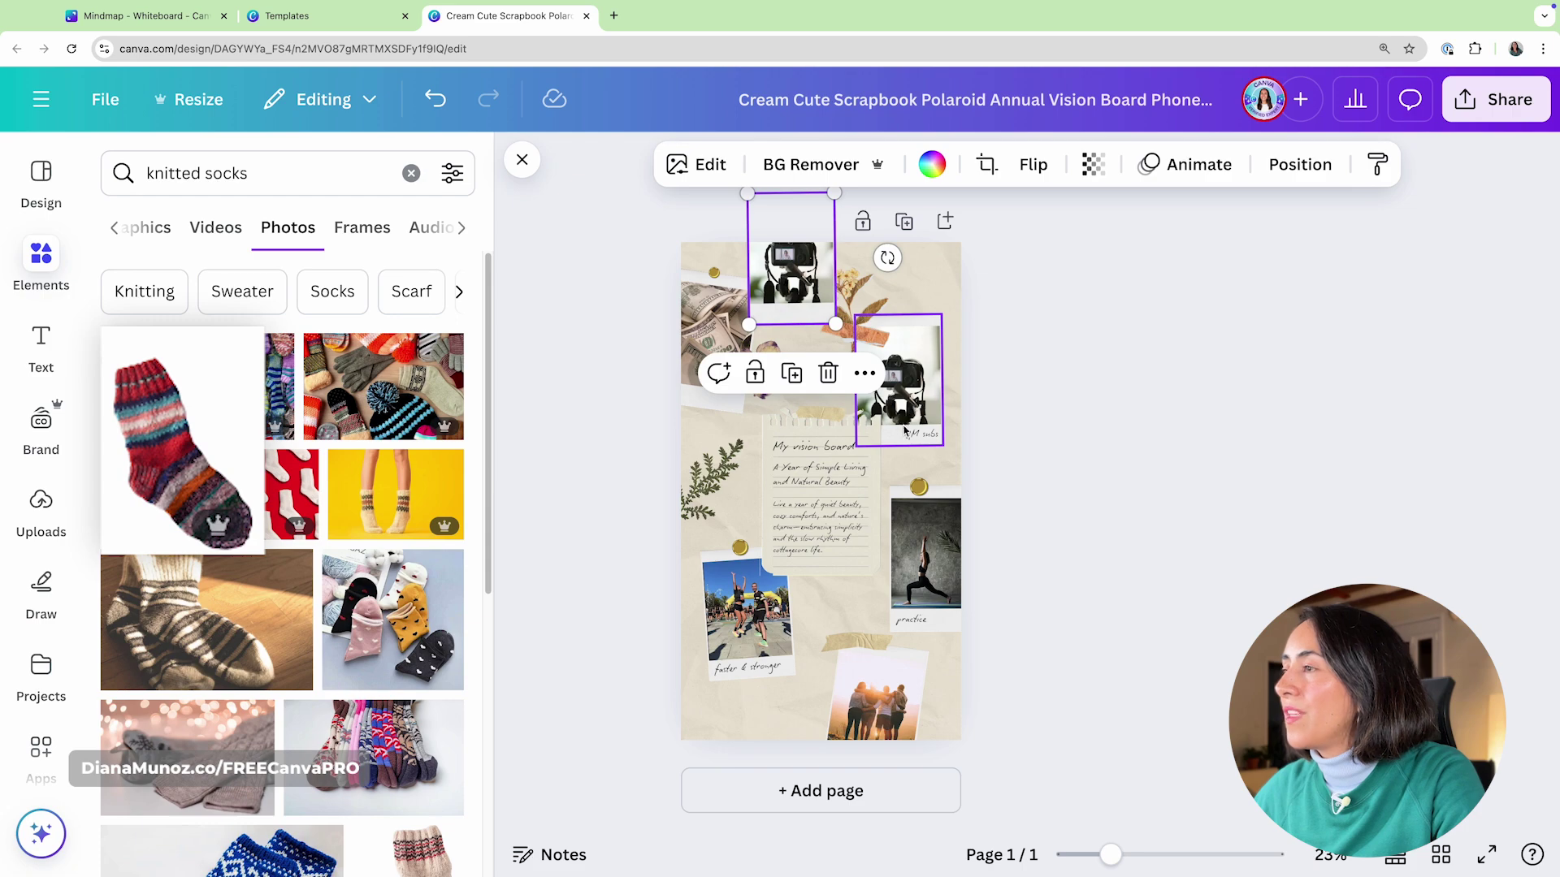
{"action": "left_click_drag", "start_coordinate": [928, 349], "coordinate": [969, 303]}
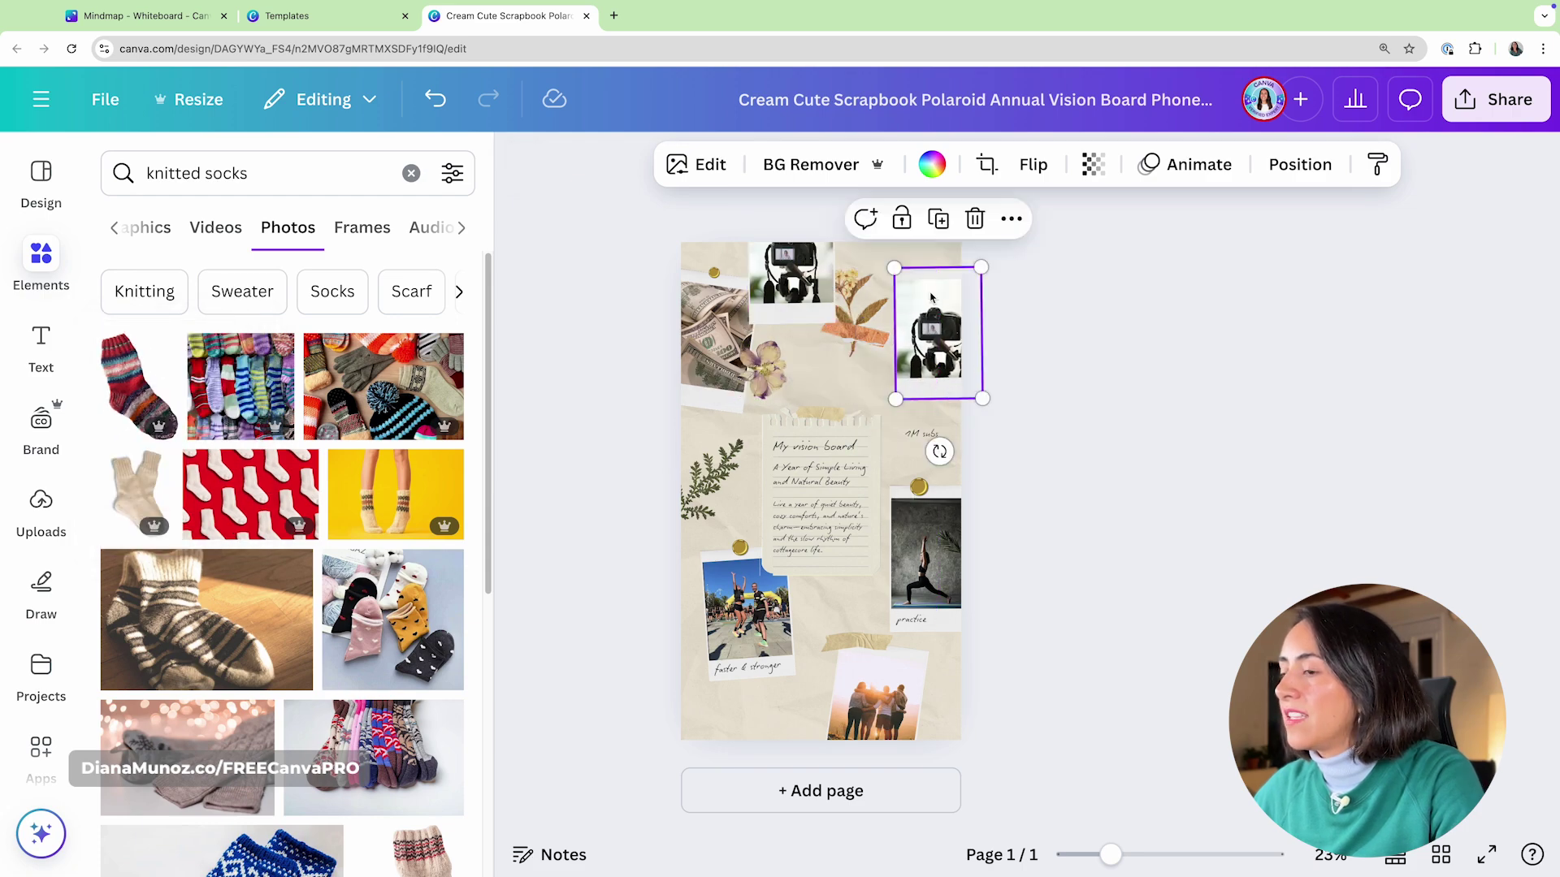
{"action": "left_click", "coordinate": [435, 99]}
Add the striped multicolored knitted sock to the page and place it in the lower-left corner beside the runners' polaroid.
{"action": "left_click", "coordinate": [173, 397]}
{"action": "left_click_drag", "start_coordinate": [932, 652], "coordinate": [702, 707]}
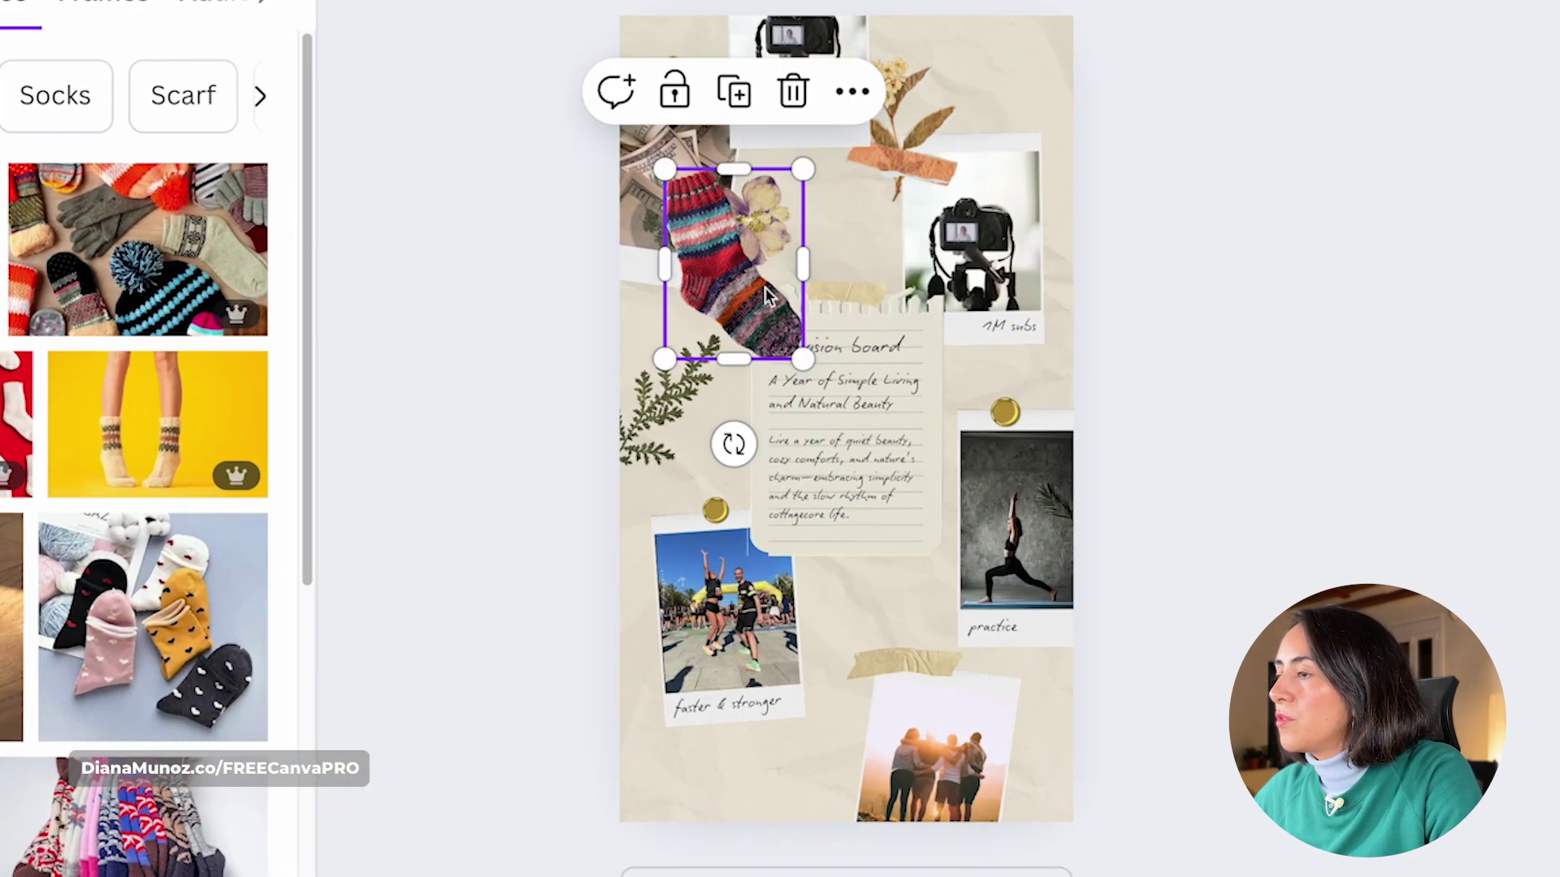
{"action": "left_click_drag", "start_coordinate": [654, 766], "coordinate": [670, 755]}
Delete the duplicate camera polaroid at the page's upper edge, including its frame.
{"action": "left_click", "coordinate": [812, 104]}
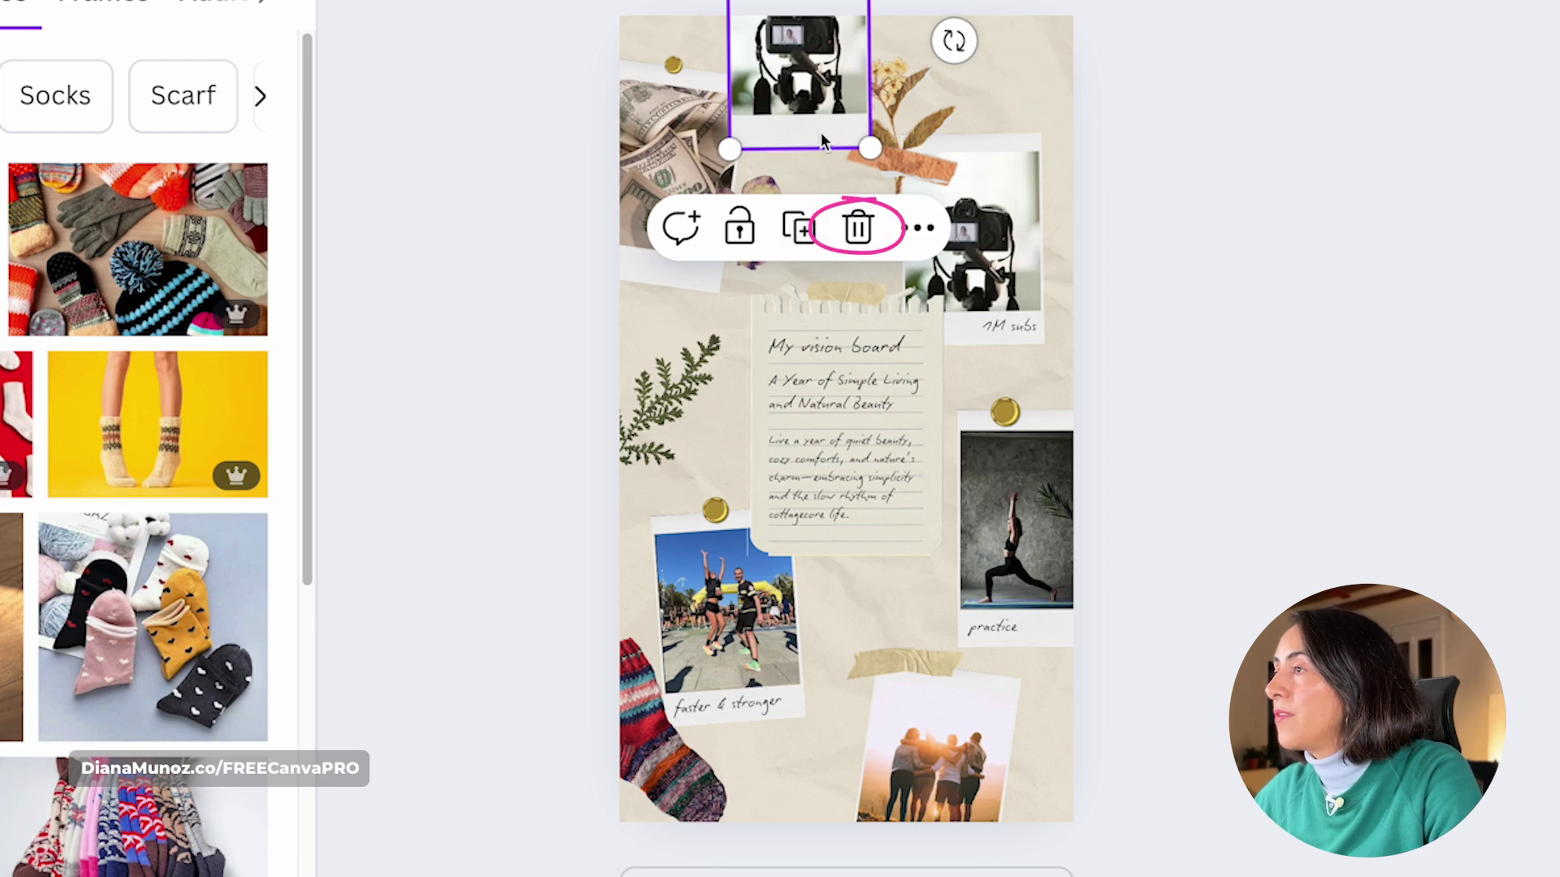
{"action": "left_click", "coordinate": [857, 225]}
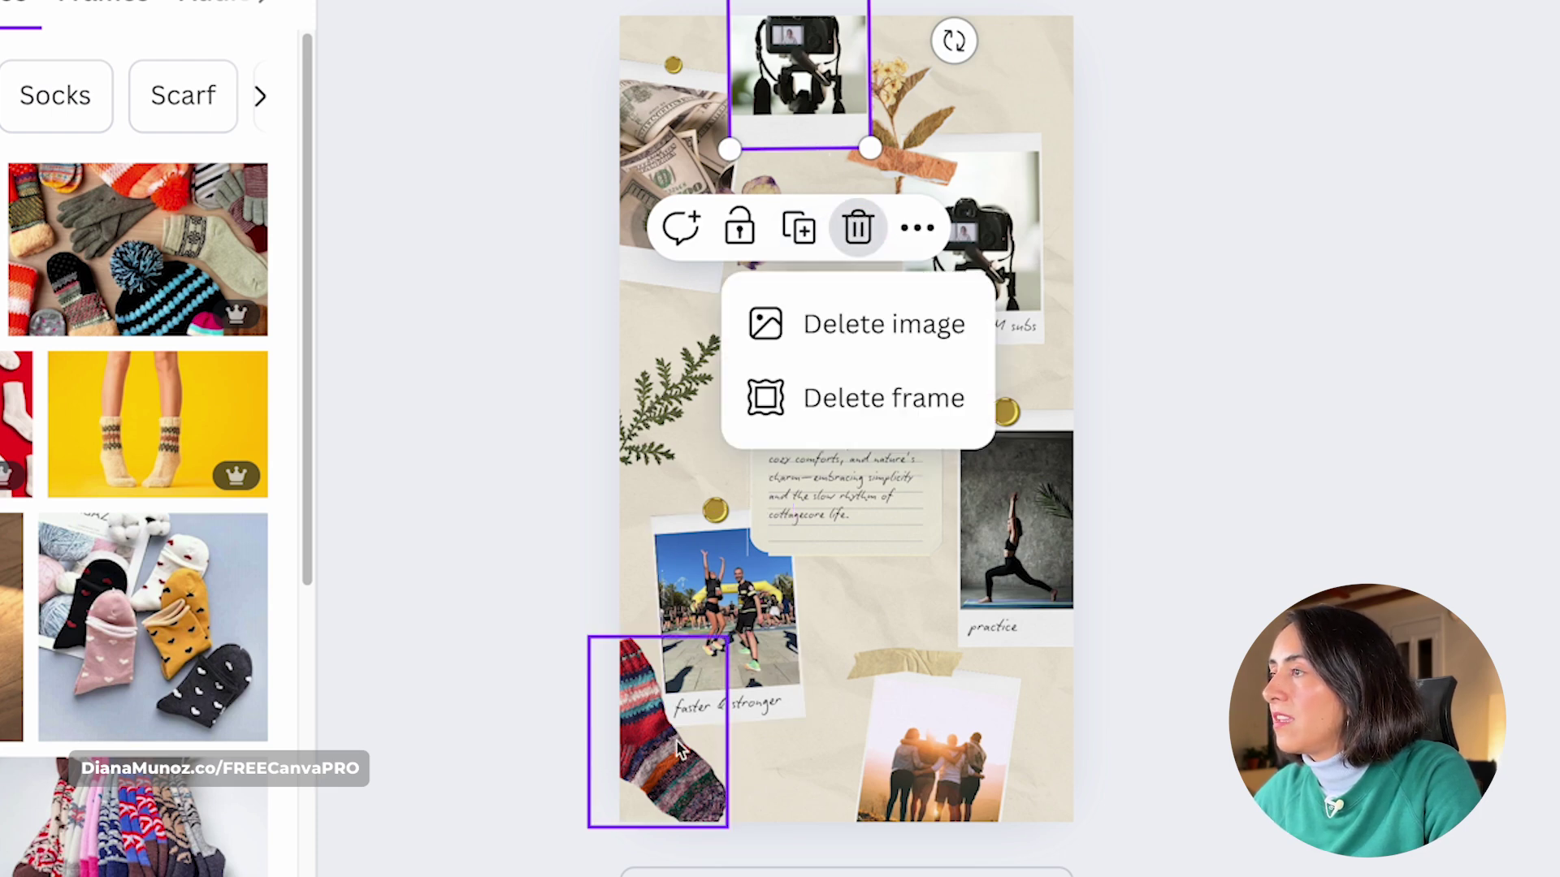
{"action": "left_click", "coordinate": [902, 398]}
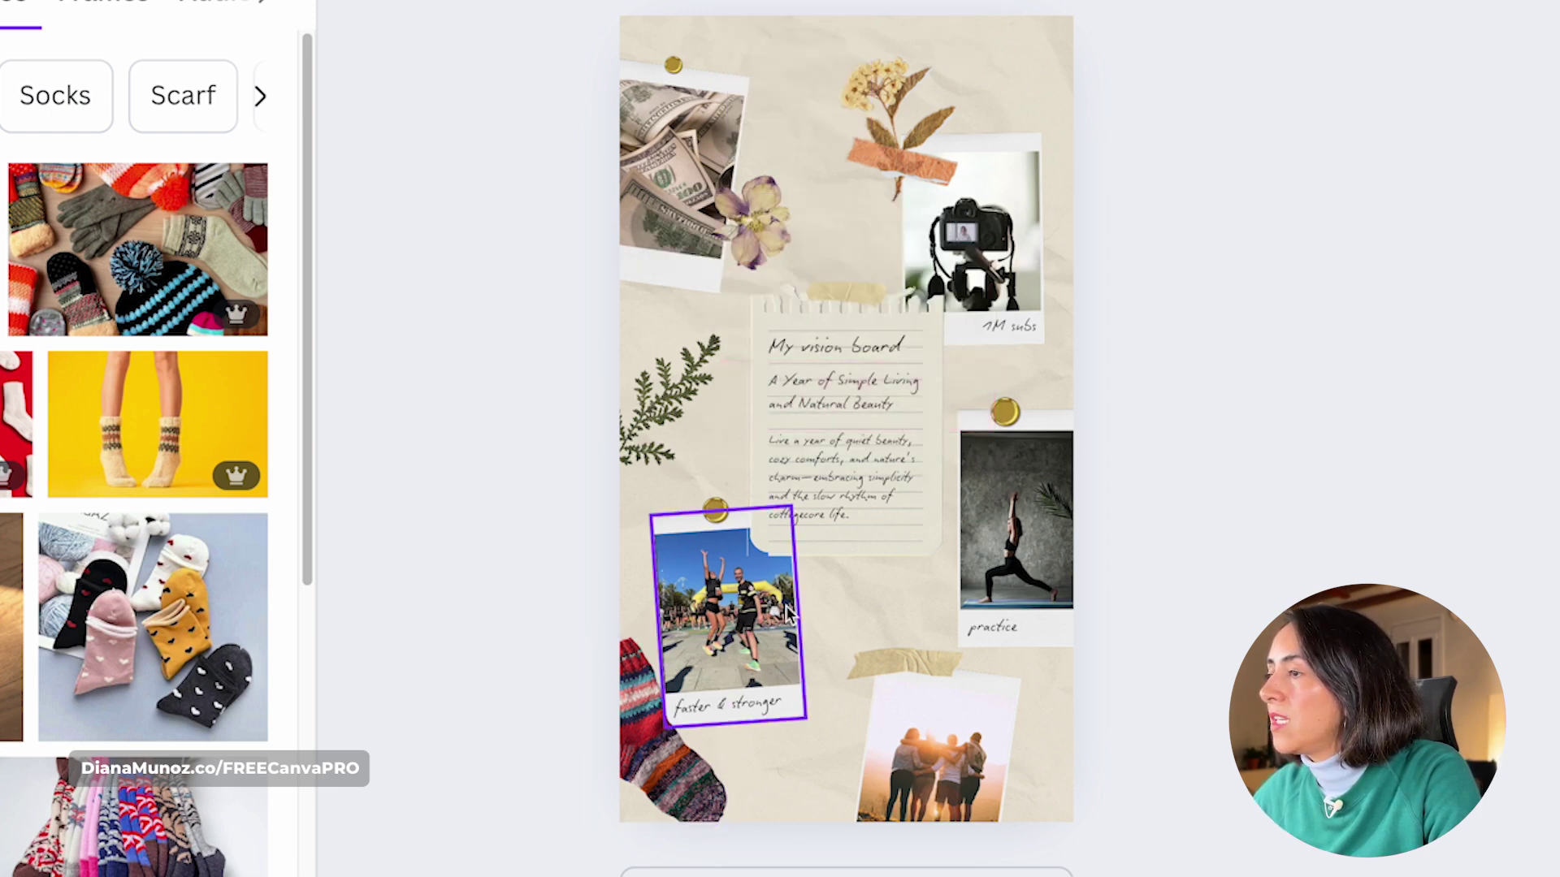
Move the knitted sock to the page's upper edge between the money polaroid and the yellow flowers, at a smaller size.
{"action": "left_click_drag", "start_coordinate": [699, 804], "coordinate": [853, 168]}
{"action": "left_click_drag", "start_coordinate": [794, 99], "coordinate": [772, 103]}
{"action": "left_click", "coordinate": [1223, 182]}
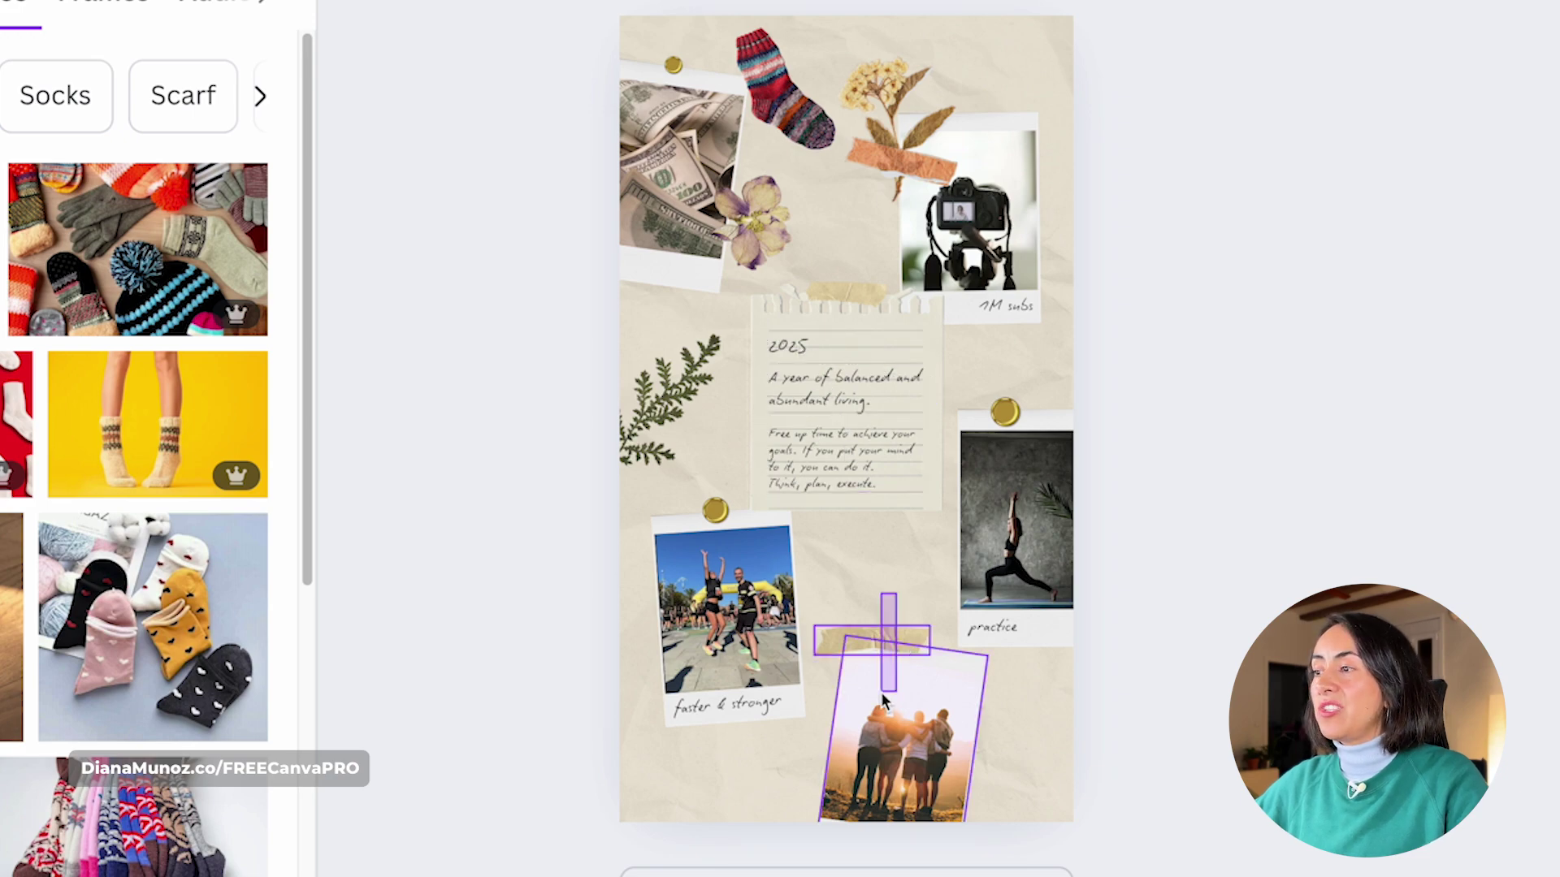
Shift the friends polaroid and its tape to the left, and move the yoga polaroid with its pin and "practice" caption up.
{"action": "left_click", "coordinate": [883, 697]}
{"action": "left_click", "coordinate": [1214, 725]}
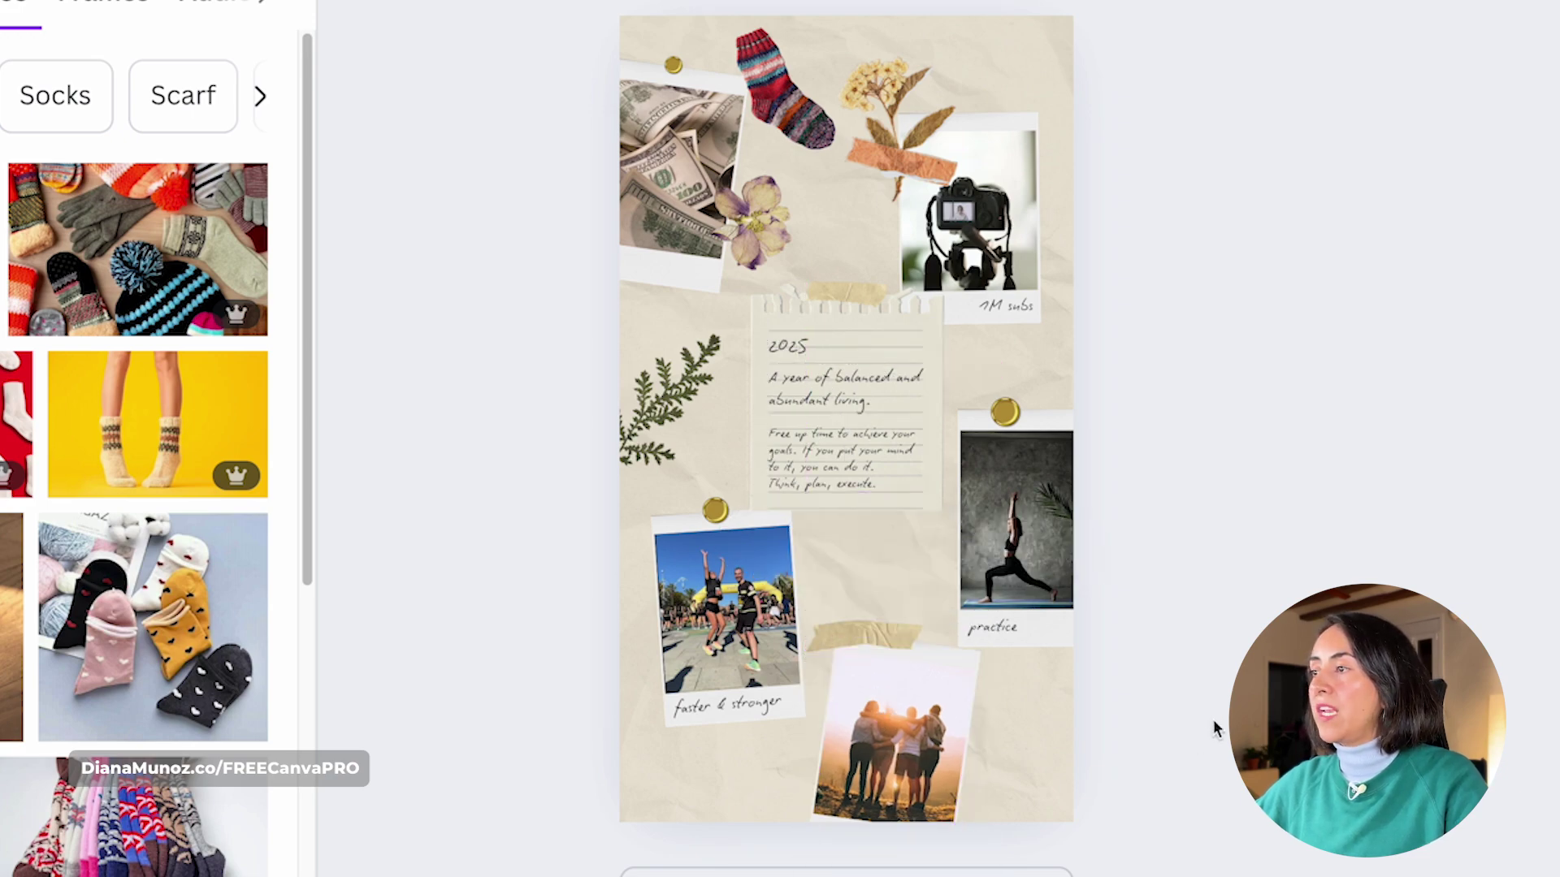
{"action": "left_click", "coordinate": [1040, 575]}
{"action": "left_click_drag", "start_coordinate": [1040, 575], "coordinate": [1040, 551]}
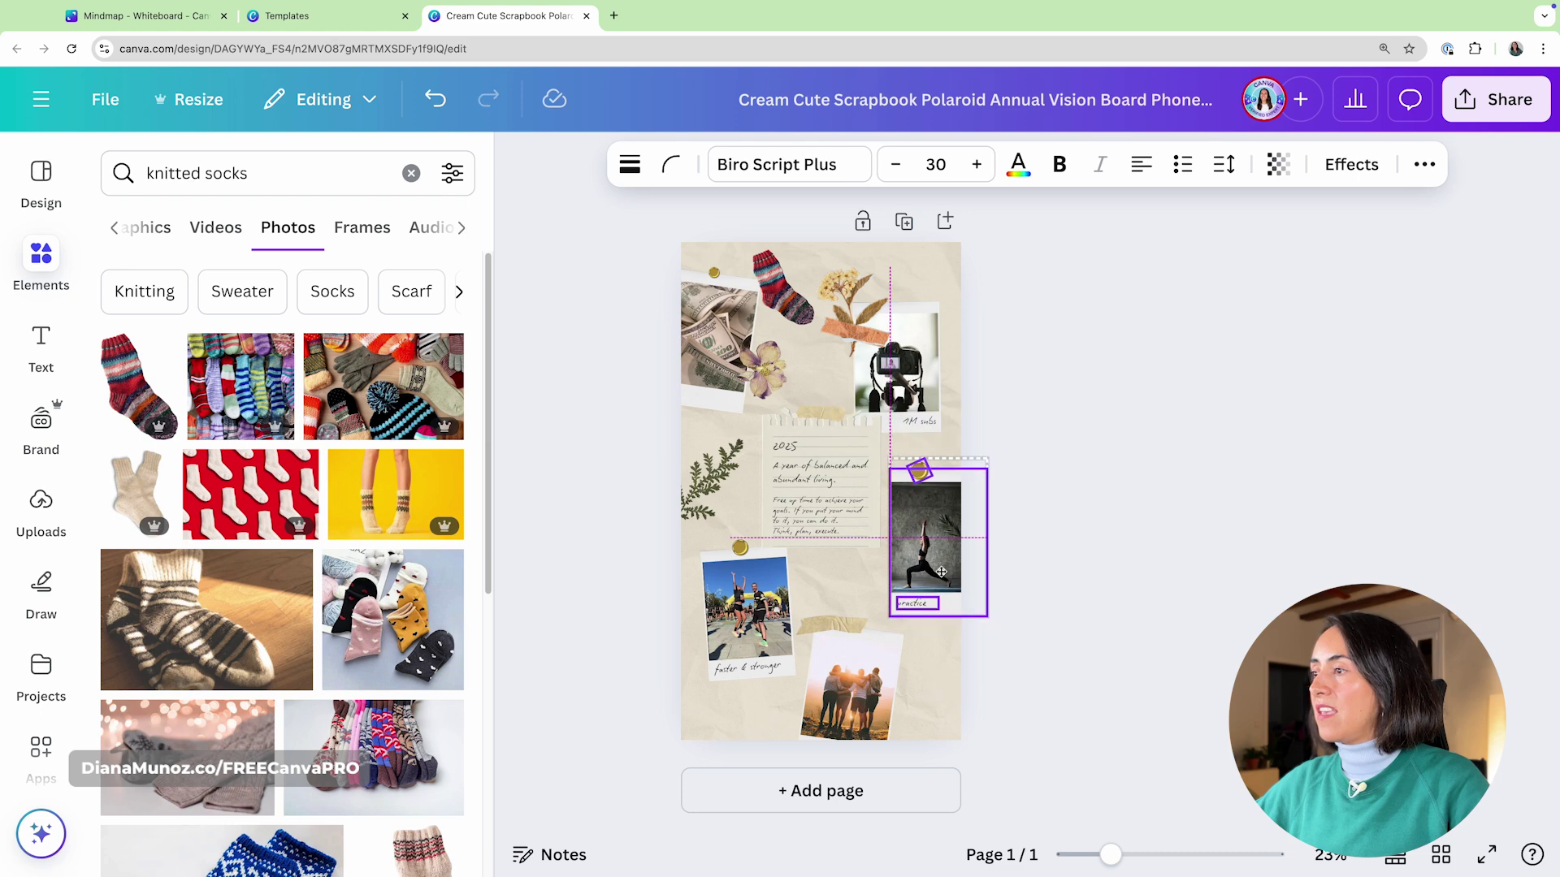
Settle the yoga polaroid with its pin and "practice" caption against the page's right edge, just below the camera polaroid.
{"action": "left_click_drag", "start_coordinate": [940, 572], "coordinate": [941, 569]}
{"action": "left_click", "coordinate": [1198, 428]}
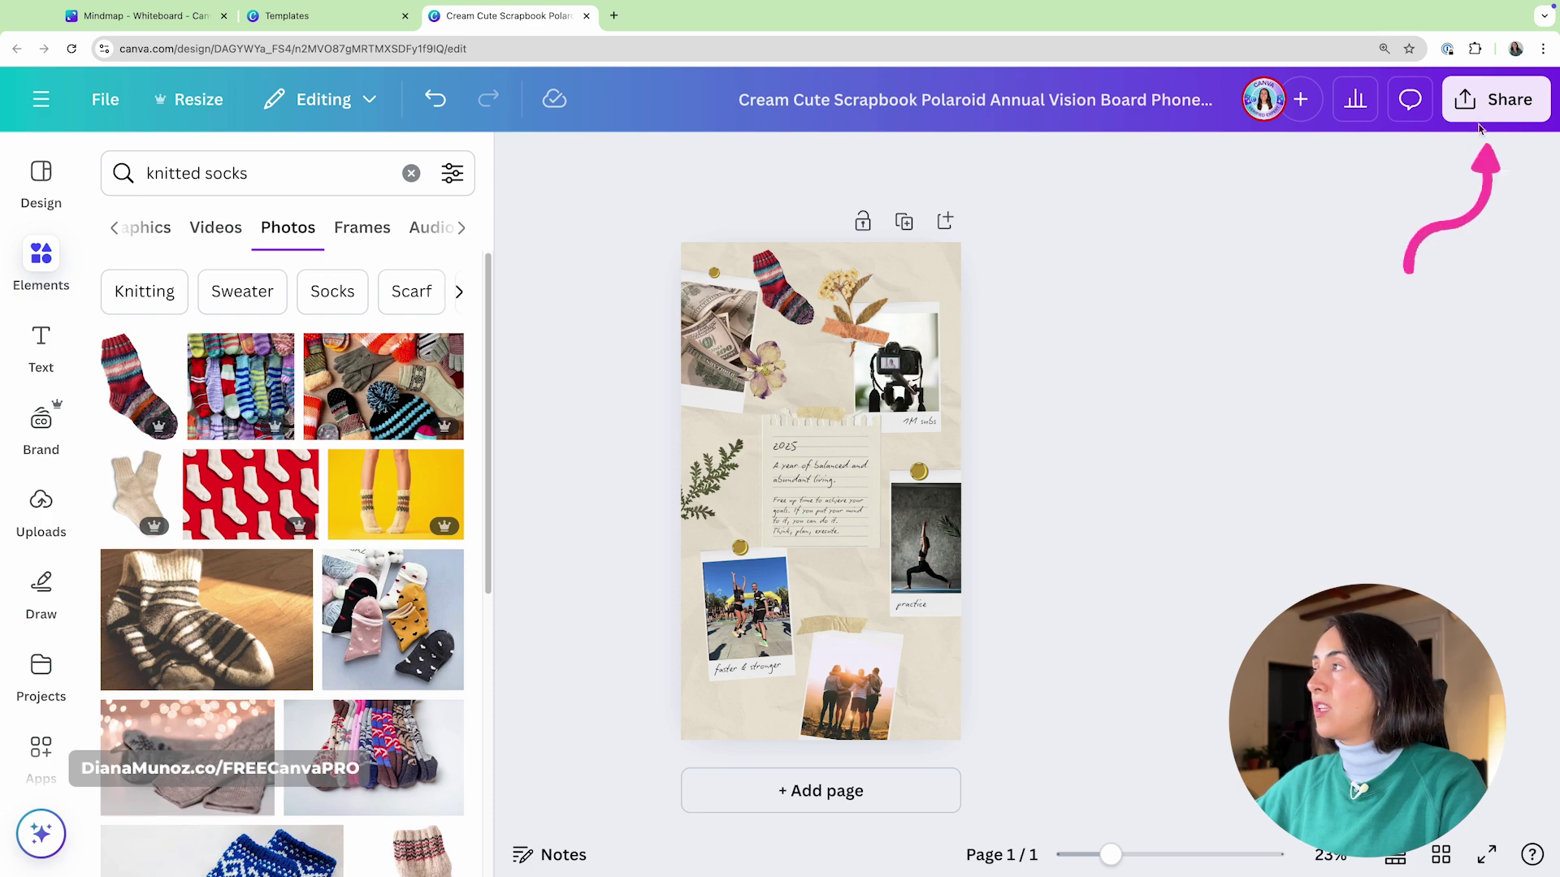
Open the design's download settings and review the available file types, including JPG and PNG.
{"action": "left_click", "coordinate": [1495, 99]}
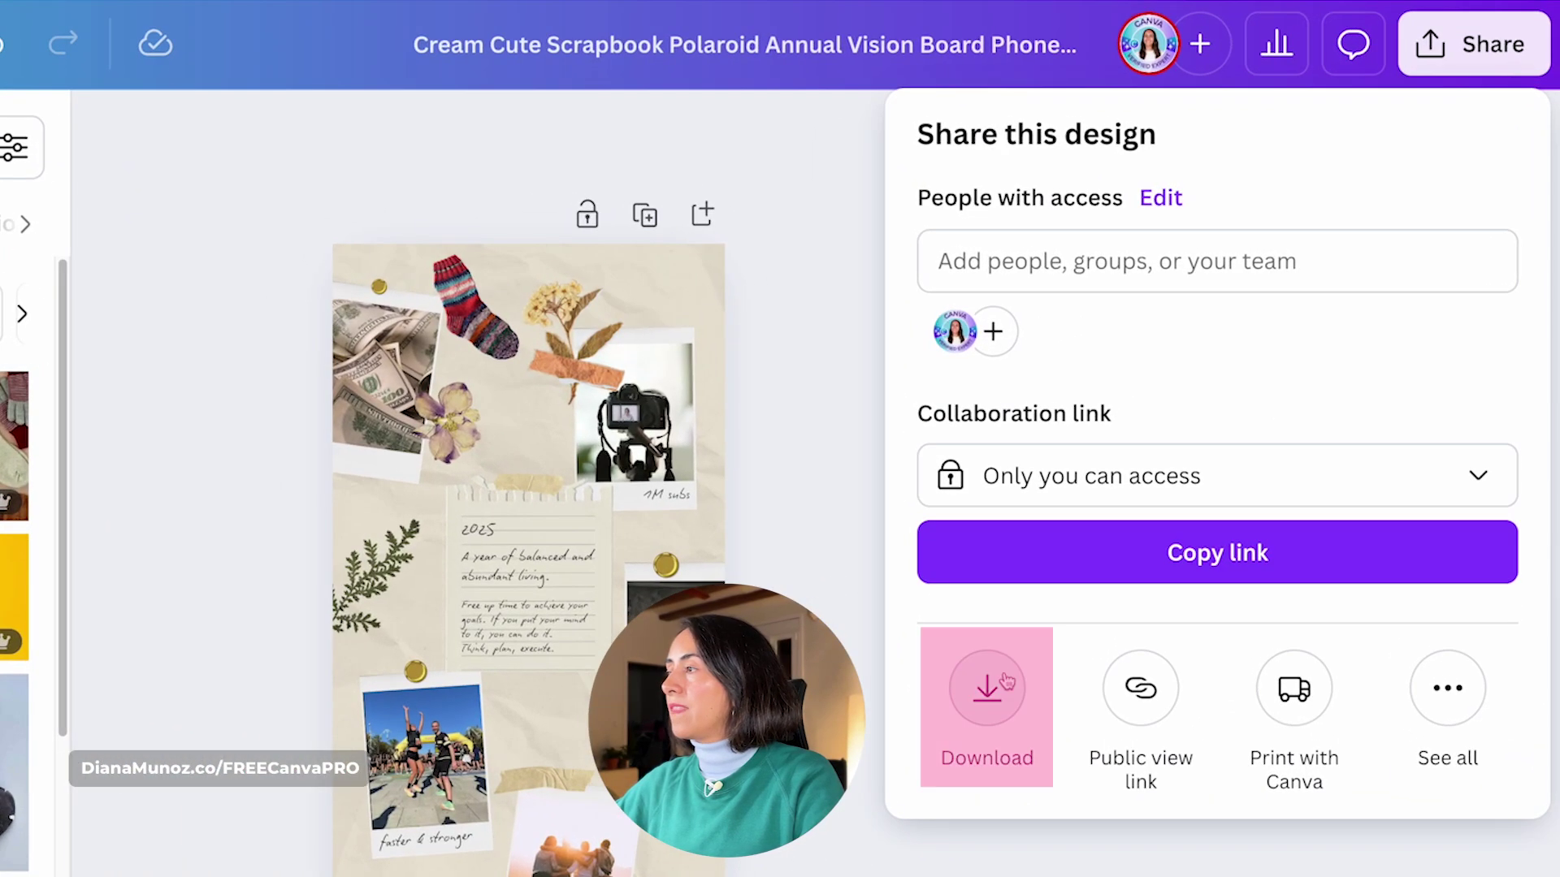
{"action": "left_click", "coordinate": [1006, 680]}
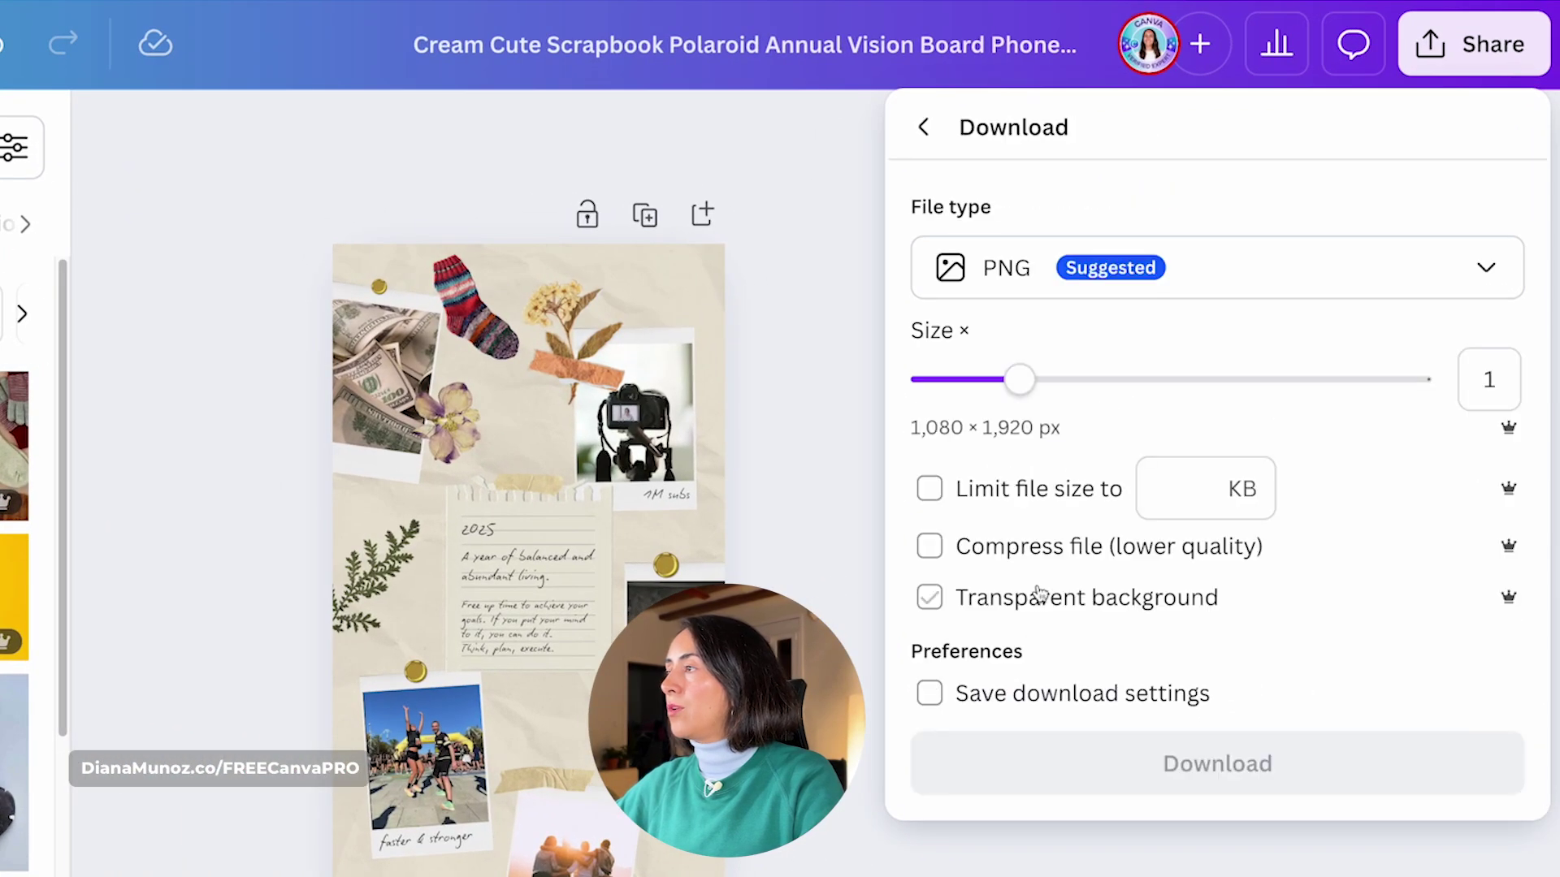
{"action": "left_click", "coordinate": [1054, 255]}
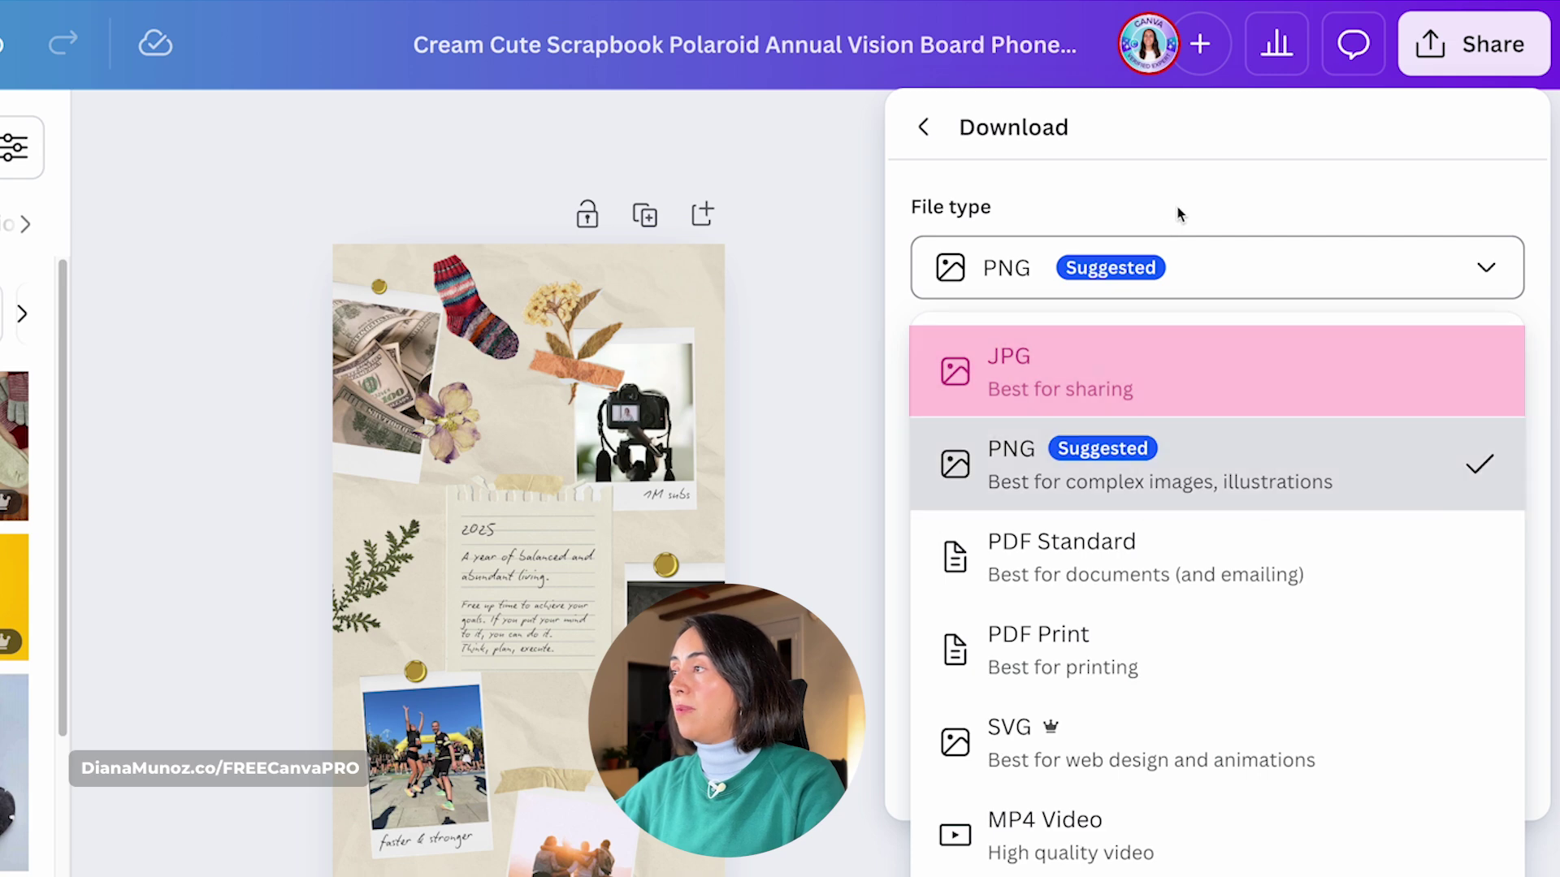
{"action": "left_click", "coordinate": [861, 355]}
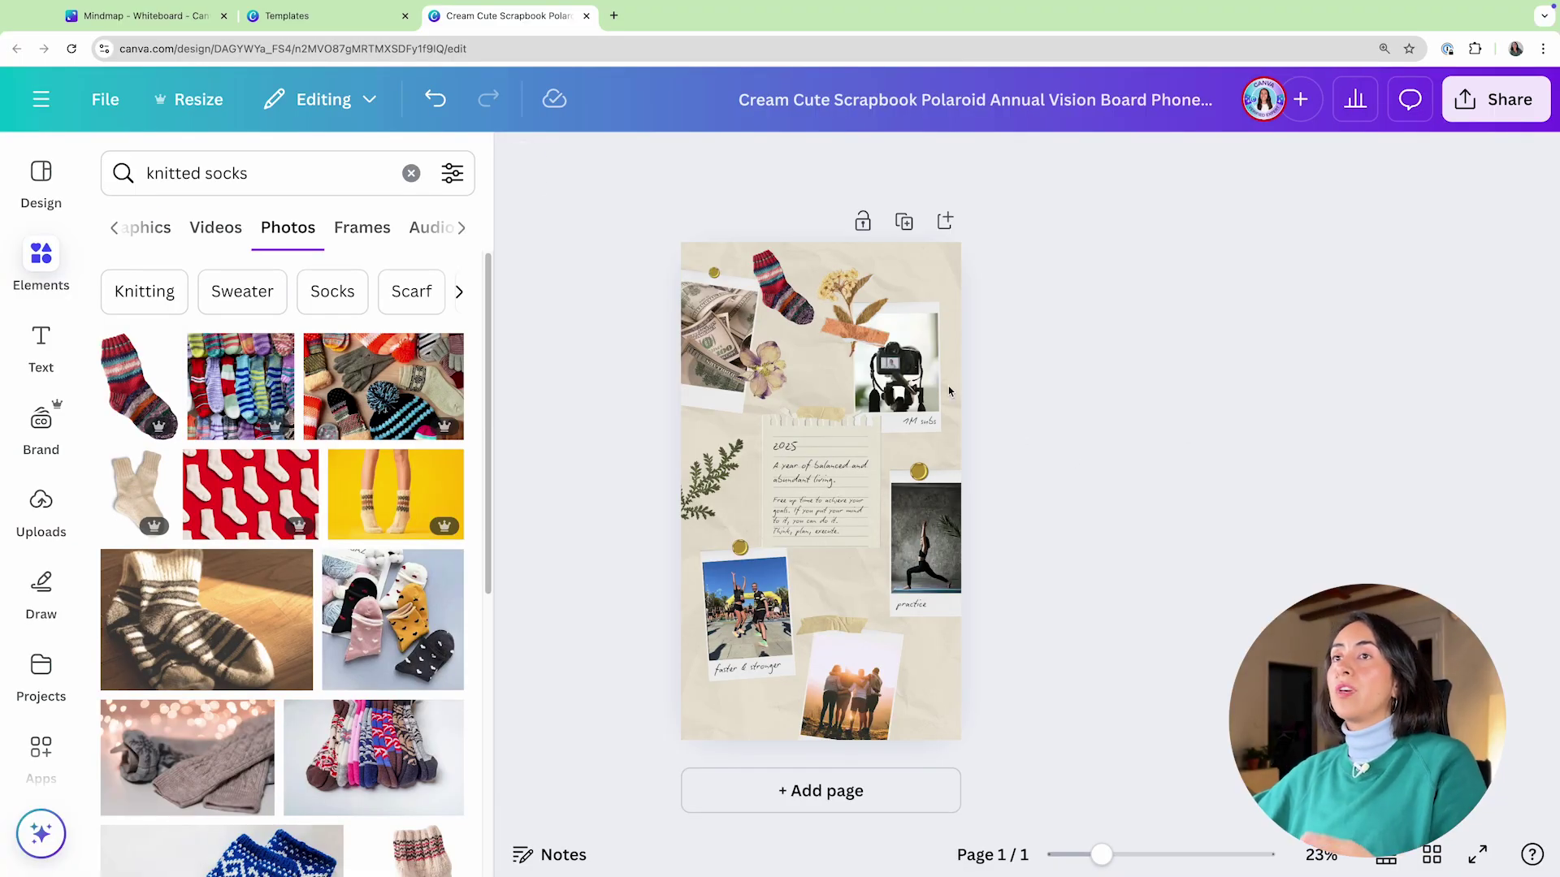
Create a resized copy of the phone design as a 1920 × 1080 px Desktop Wallpaper and open it.
{"action": "left_click", "coordinate": [190, 101]}
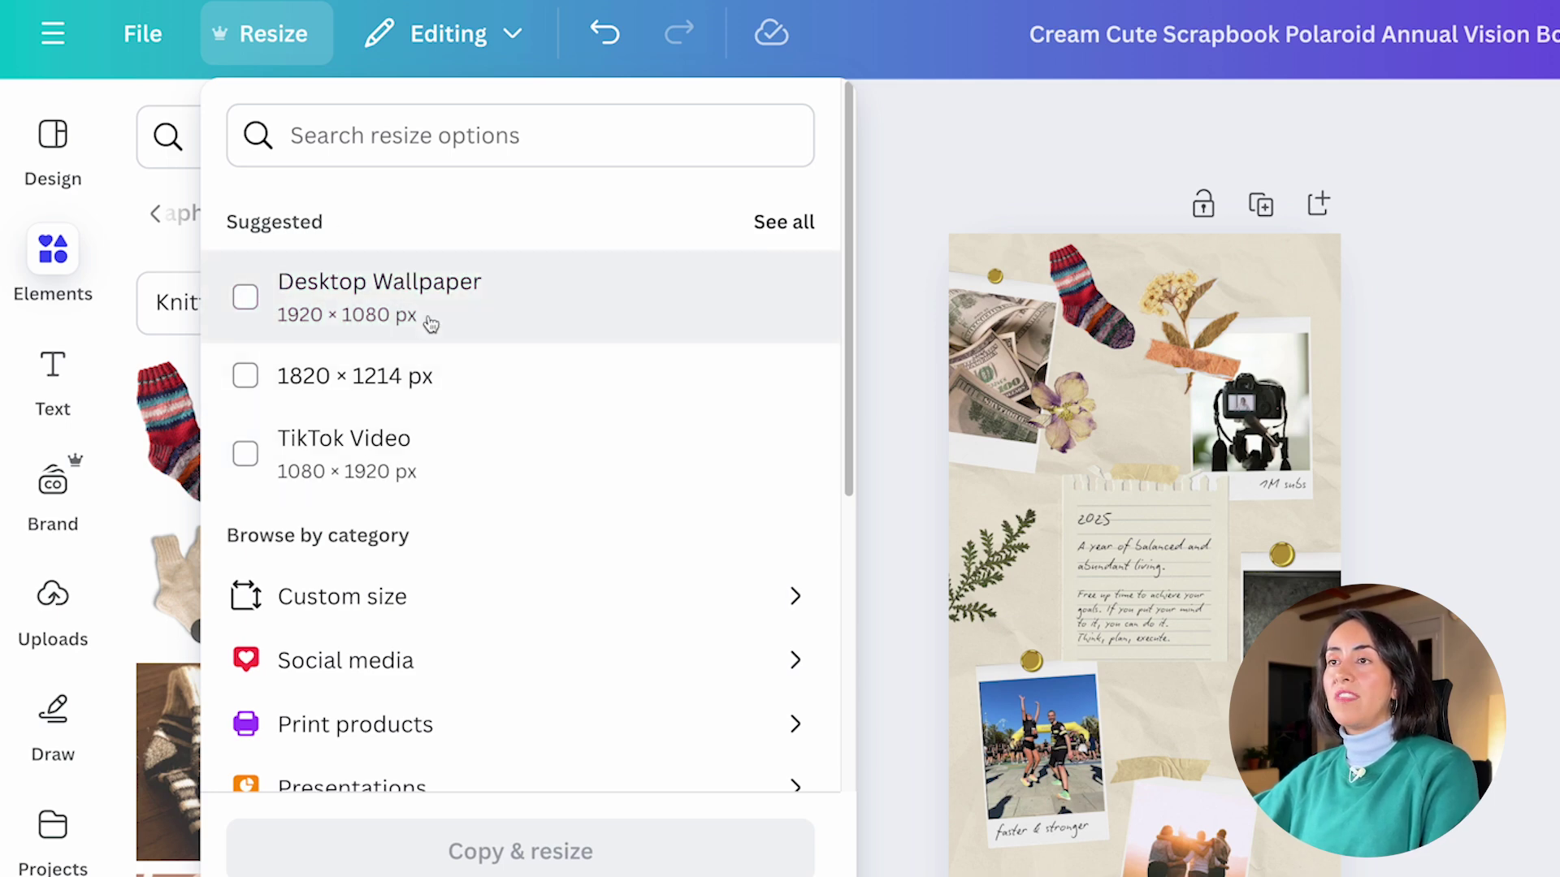
{"action": "left_click", "coordinate": [457, 139]}
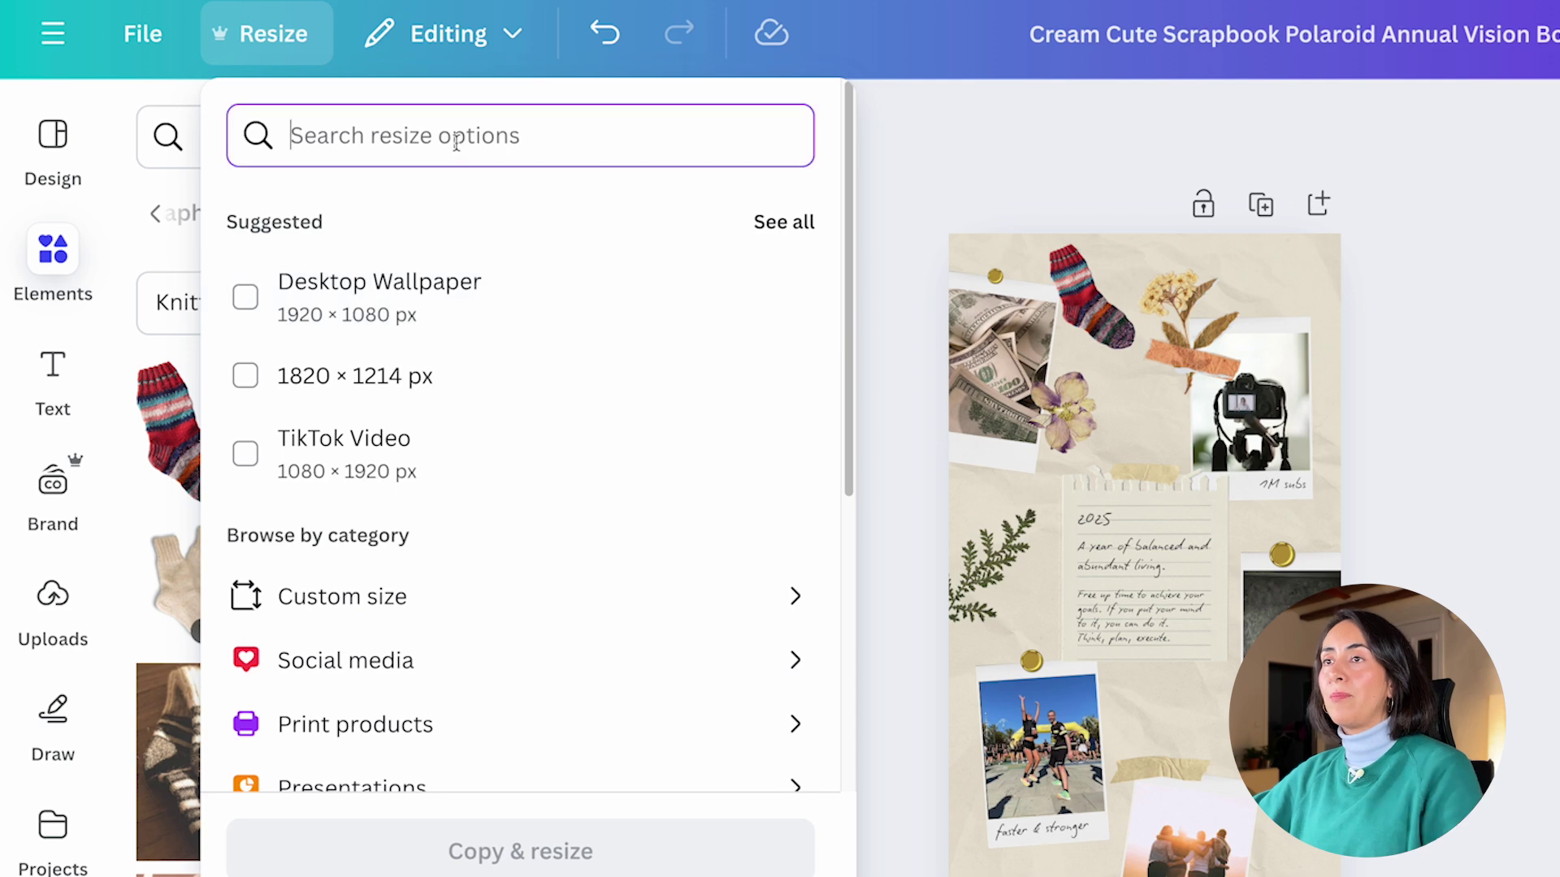
{"action": "type", "text": "deskp"}
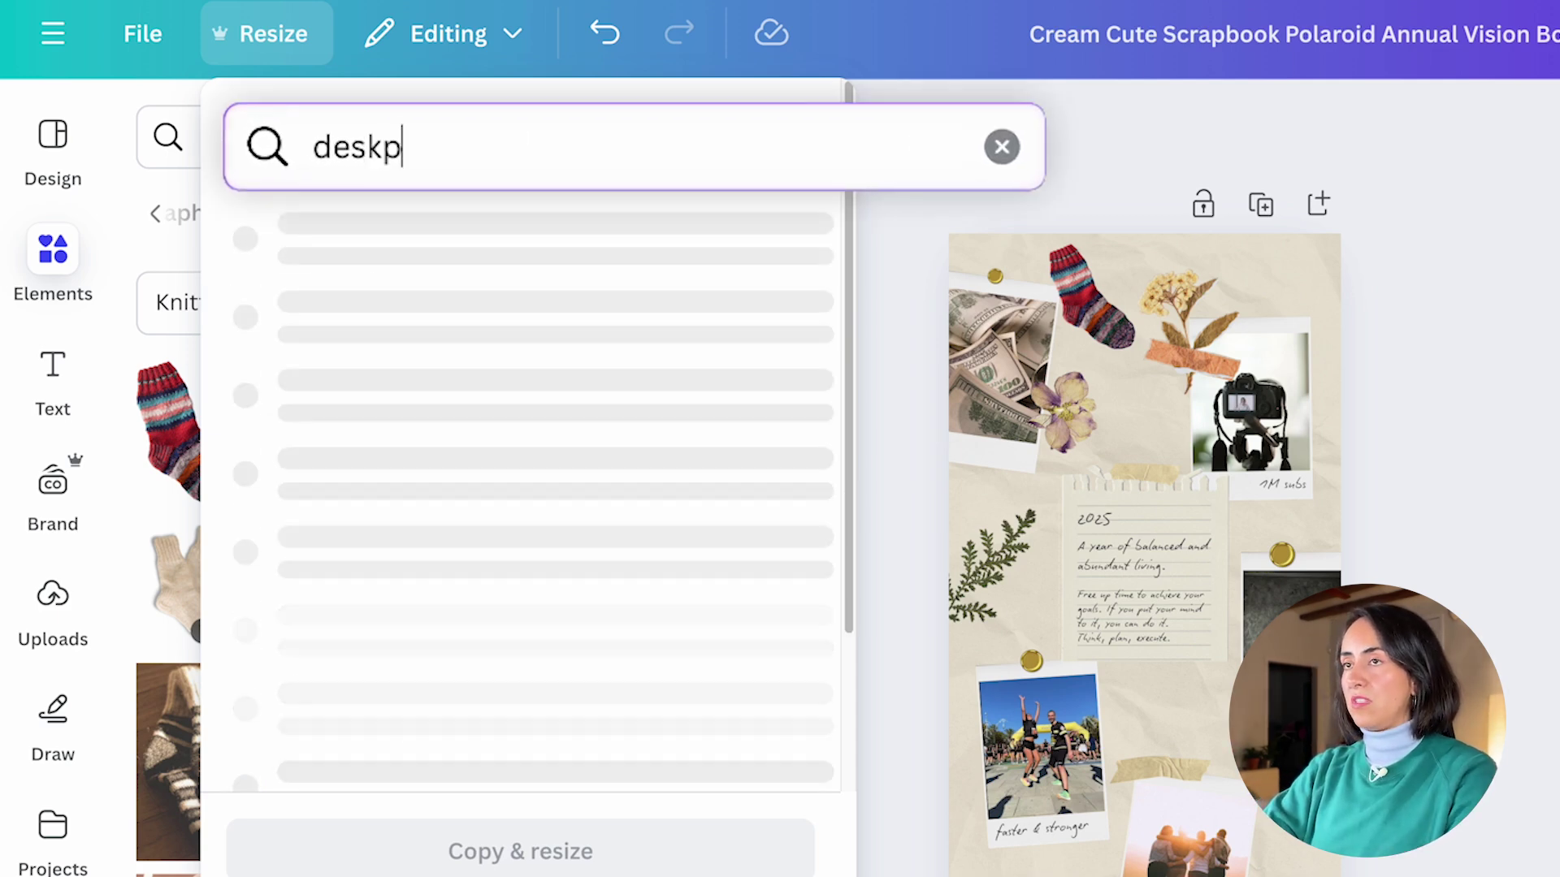
{"action": "key", "text": "BackSpace"}
{"action": "type", "text": "top wall"}
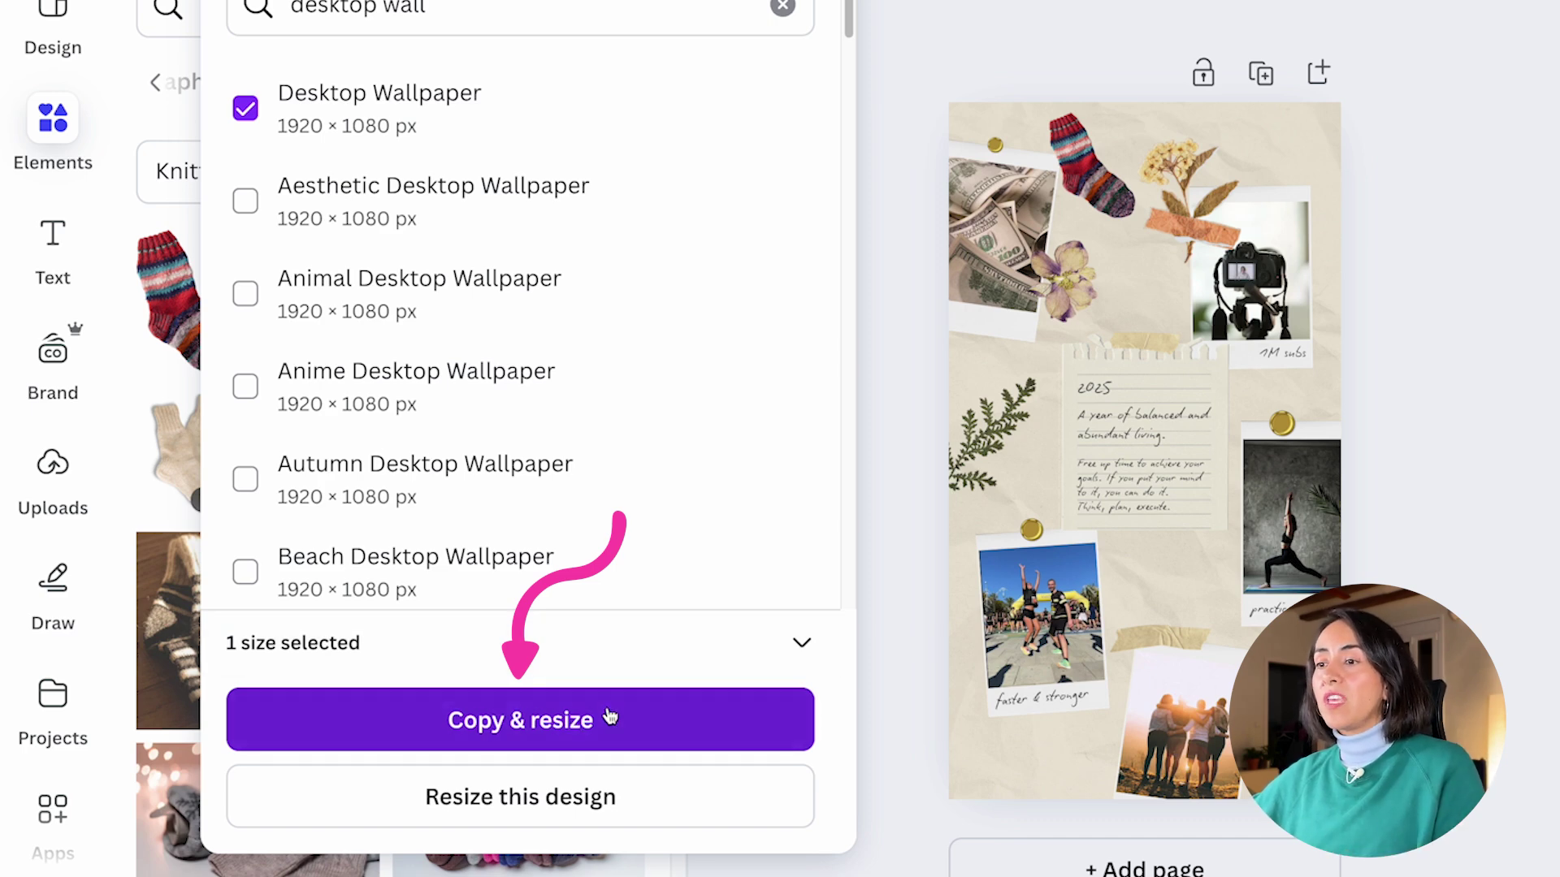
{"action": "left_click", "coordinate": [411, 714]}
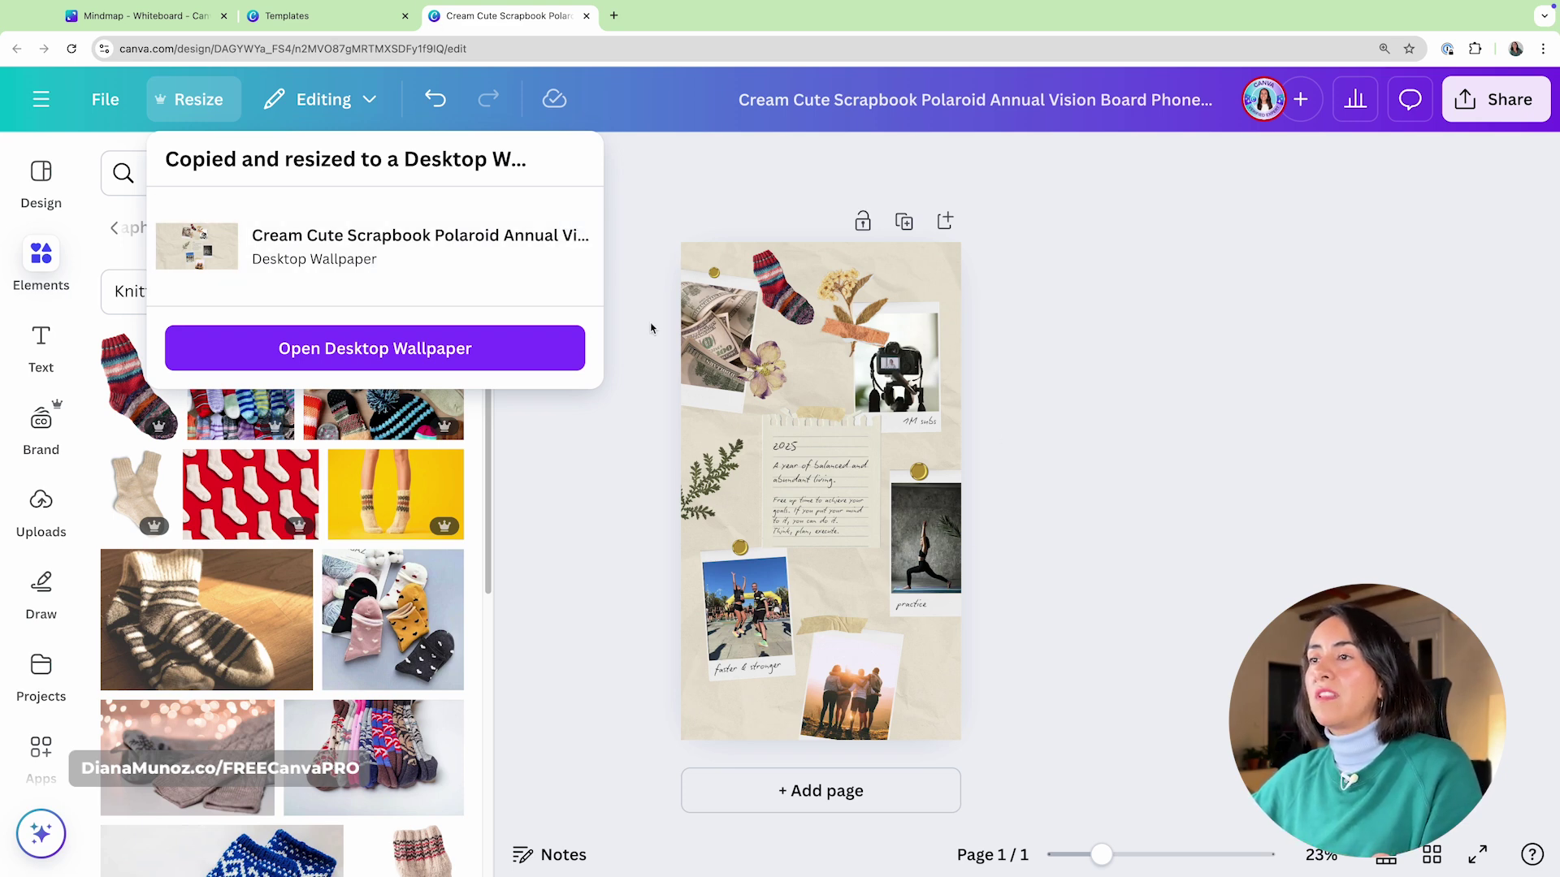
{"action": "left_click", "coordinate": [528, 251]}
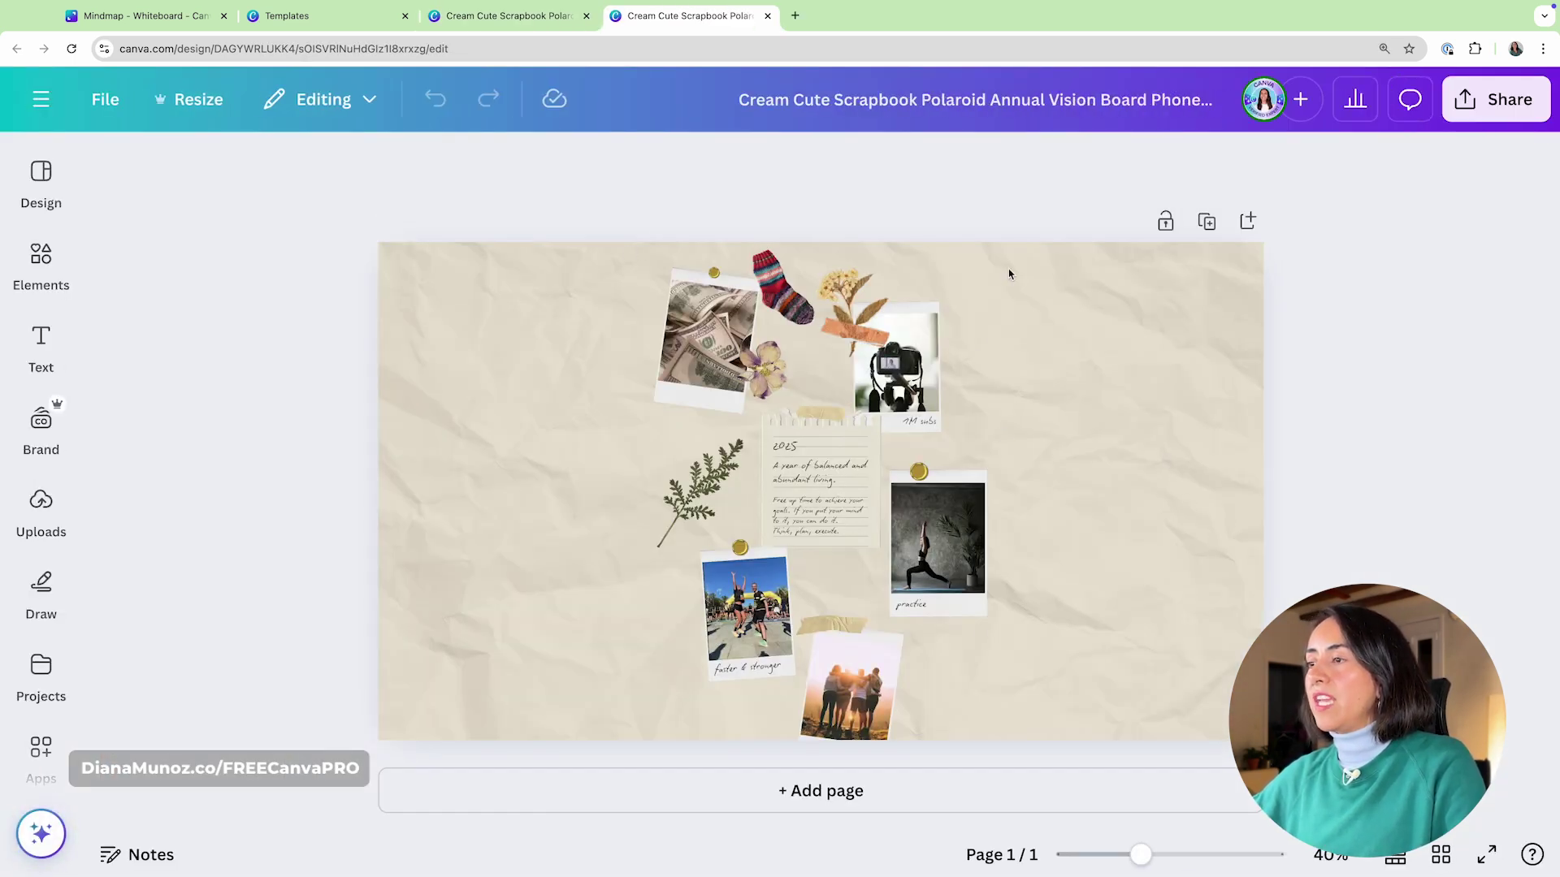
In the desktop copy, spread the money polaroid with its pin, leafy branch and runners' polaroid to the left and the yoga polaroid right.
{"action": "left_click", "coordinate": [713, 268]}
{"action": "left_click_drag", "start_coordinate": [715, 325], "coordinate": [610, 325]}
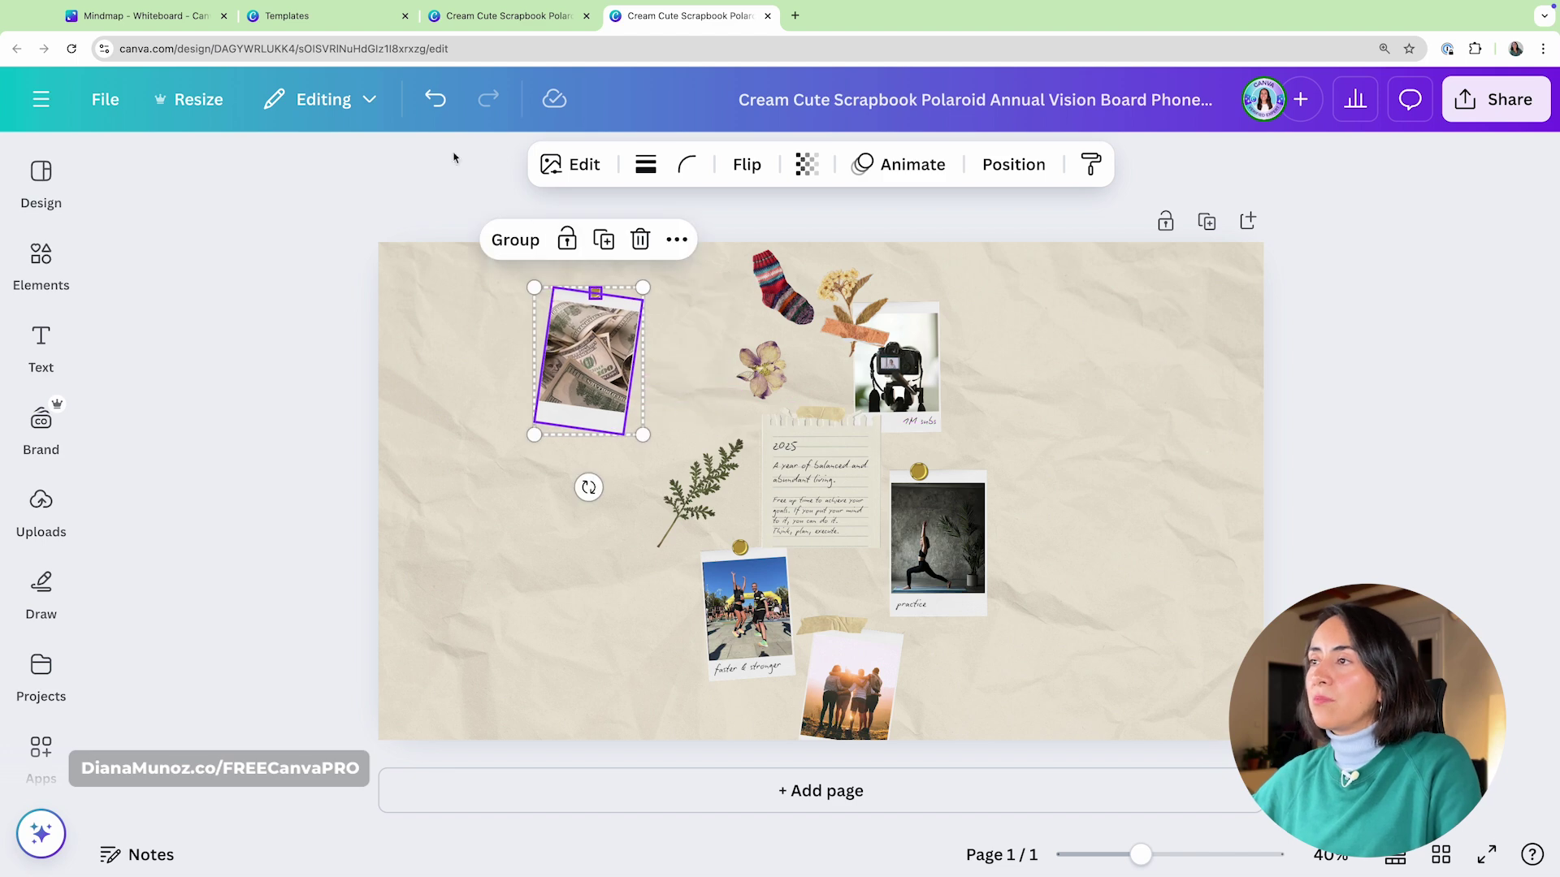
{"action": "key", "text": "ctrl+z"}
{"action": "left_click_drag", "start_coordinate": [724, 319], "coordinate": [572, 321]}
{"action": "left_click_drag", "start_coordinate": [699, 492], "coordinate": [651, 479]}
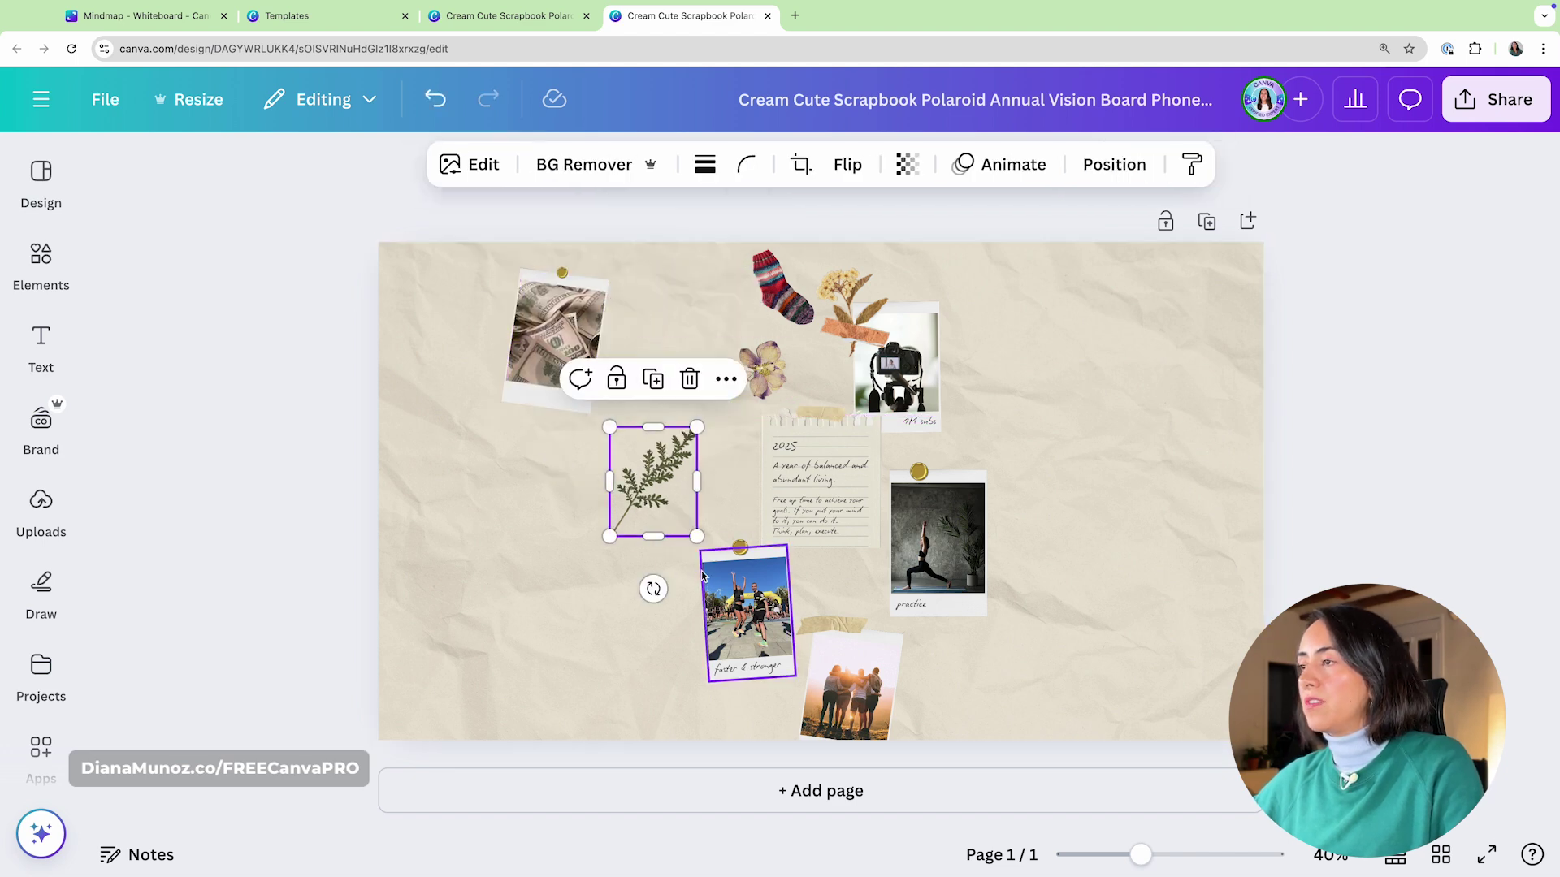
{"action": "left_click_drag", "start_coordinate": [745, 634], "coordinate": [553, 662]}
{"action": "left_click_drag", "start_coordinate": [938, 540], "coordinate": [1060, 545]}
Return to the template results and open the Cream Cute Scrapbook Collage Vision Board Desktop Wallpaper template for customizing.
{"action": "left_click", "coordinate": [241, 350]}
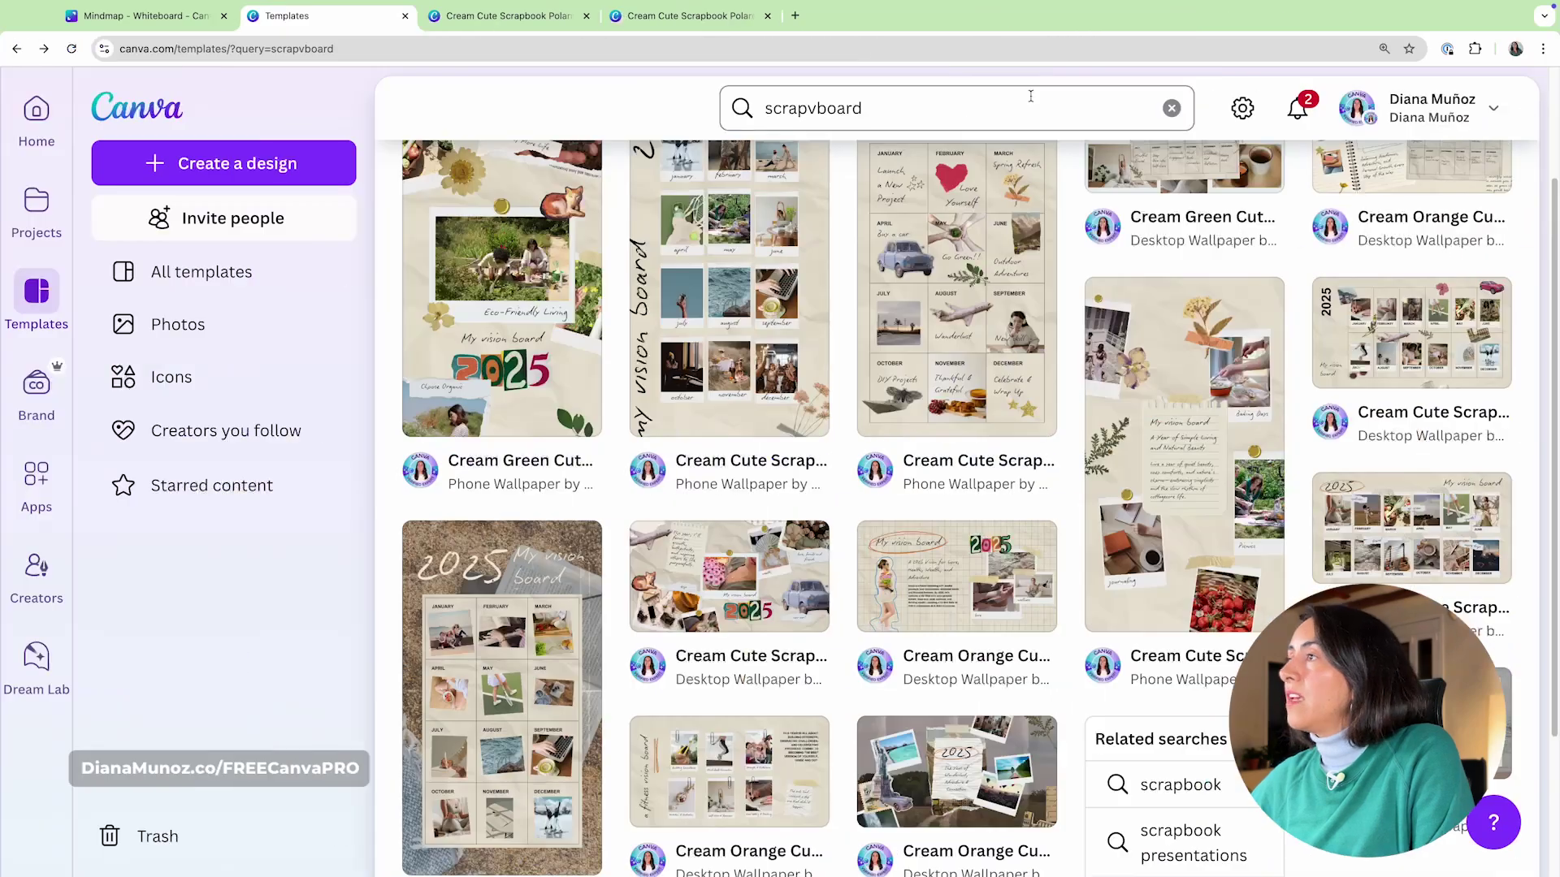
{"action": "left_click", "coordinate": [871, 120]}
{"action": "left_click_drag", "start_coordinate": [864, 110], "coordinate": [763, 113]}
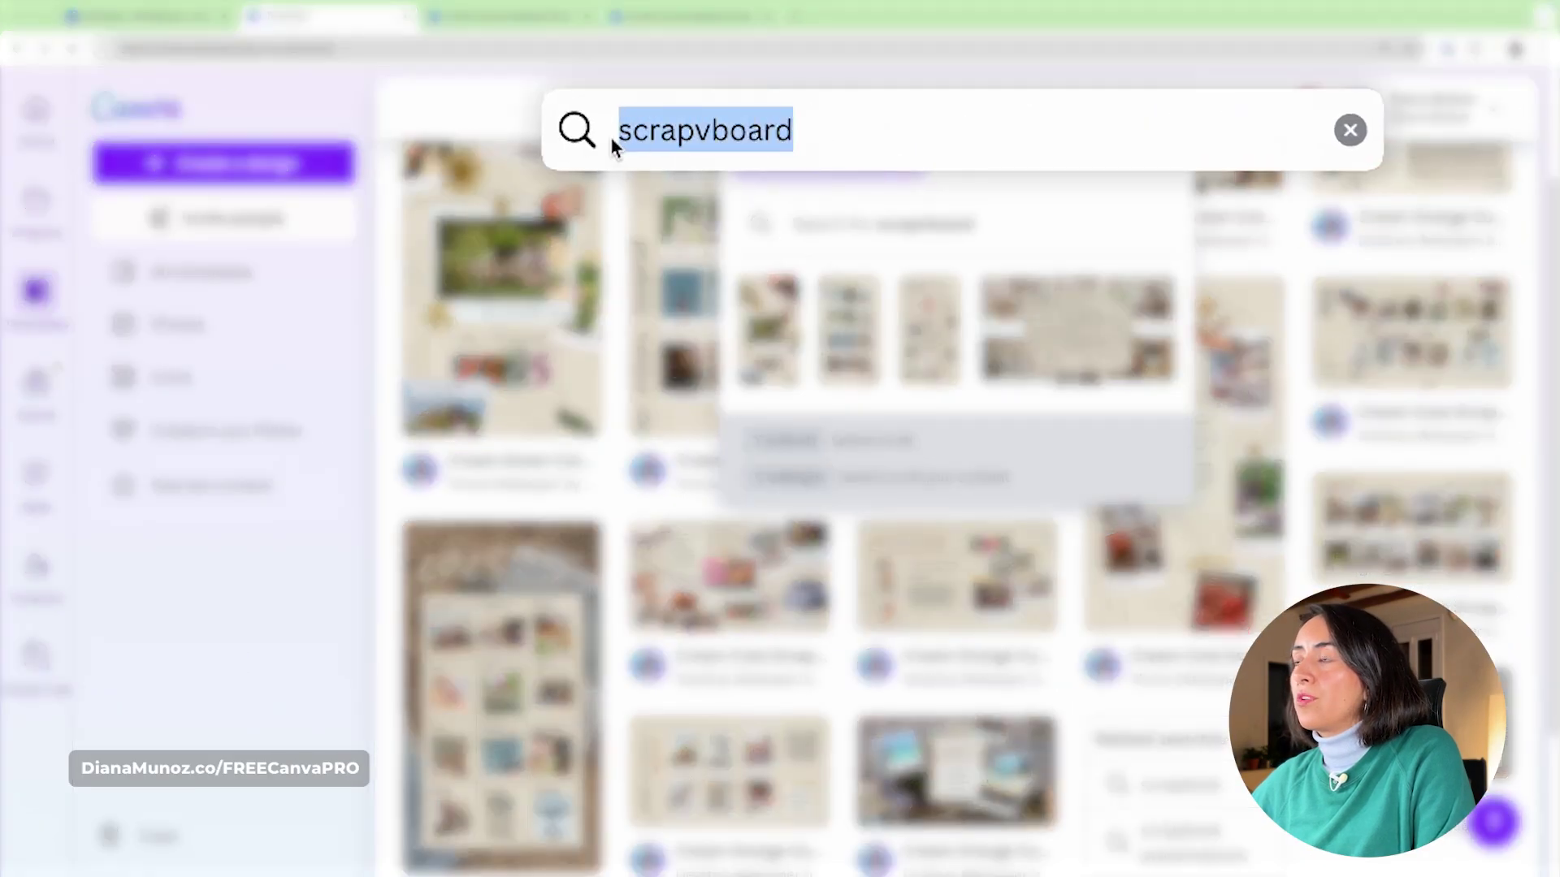
{"action": "key", "text": "Escape"}
{"action": "scroll", "coordinate": [1067, 526], "scroll_direction": "up", "scroll_amount": 3}
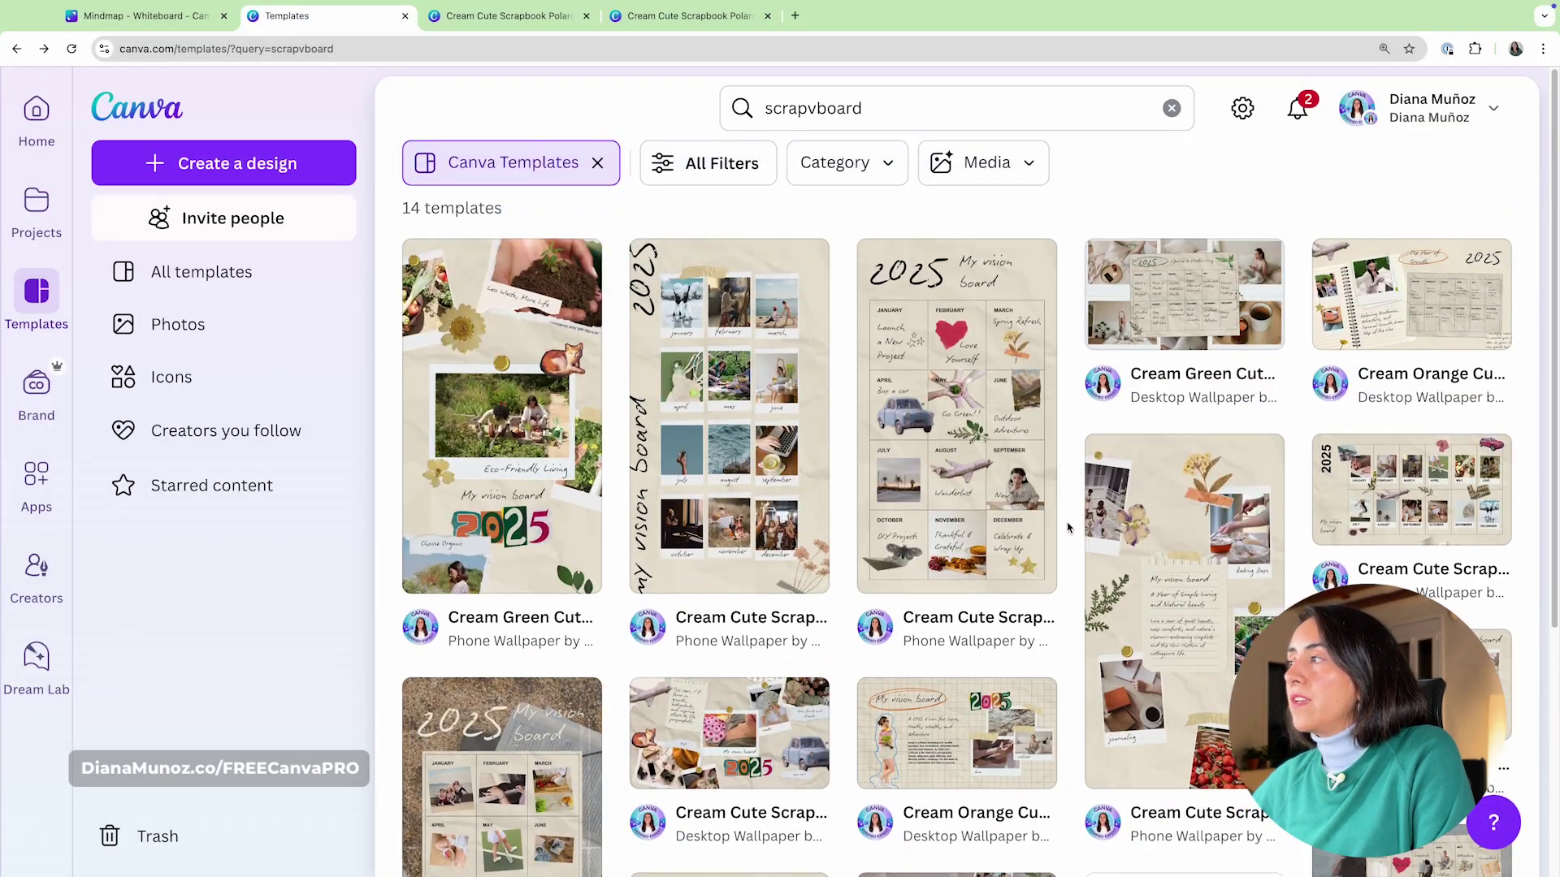
{"action": "scroll", "coordinate": [1067, 526], "scroll_direction": "down", "scroll_amount": 4}
{"action": "scroll", "coordinate": [1067, 526], "scroll_direction": "down", "scroll_amount": 1}
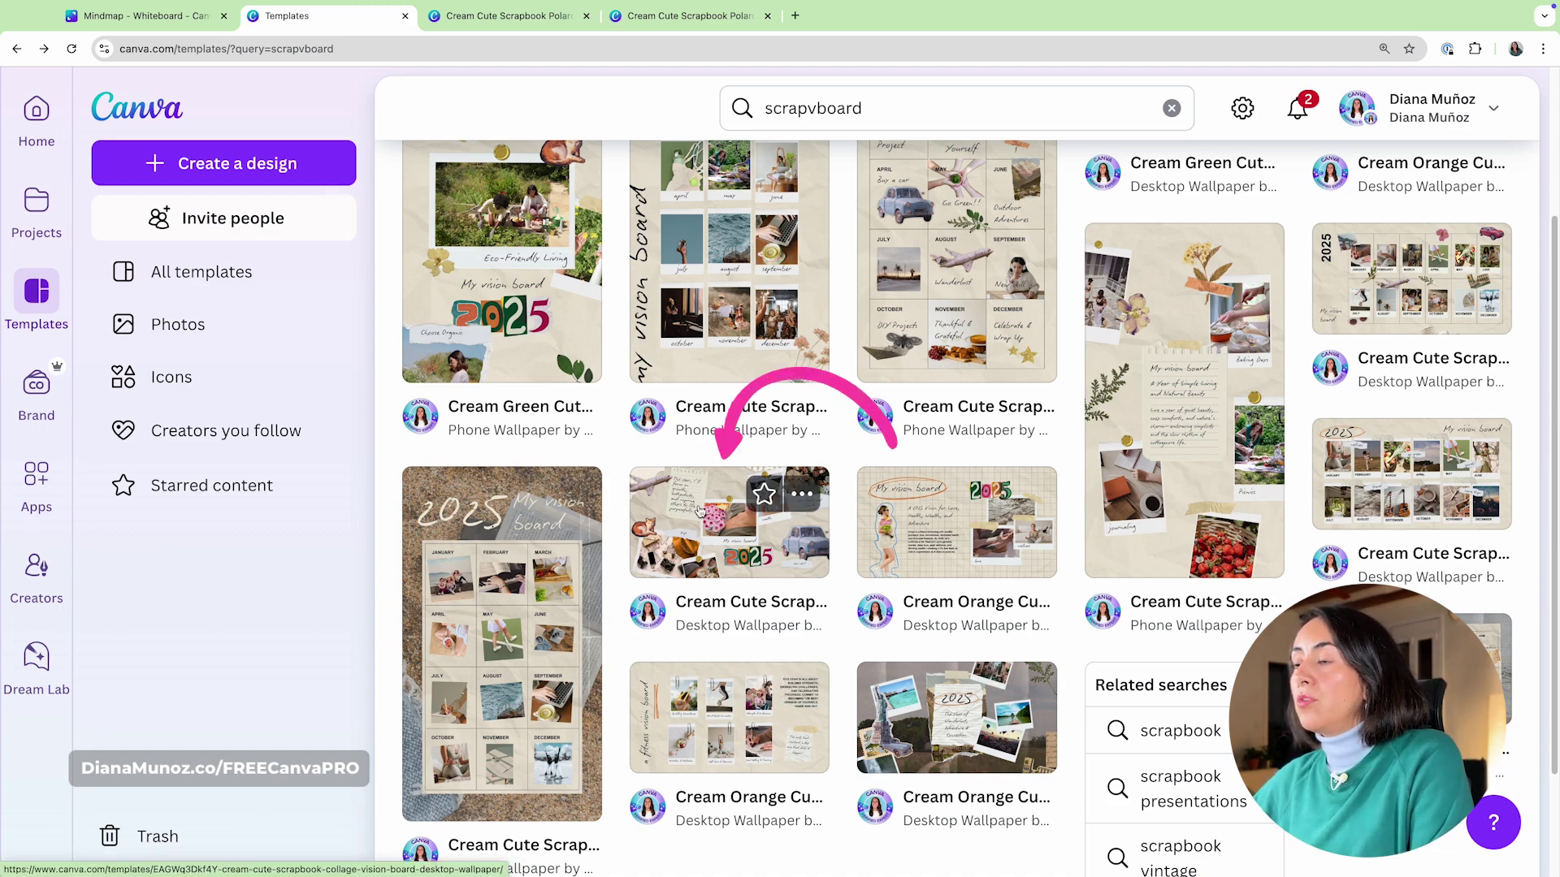
{"action": "left_click", "coordinate": [700, 511]}
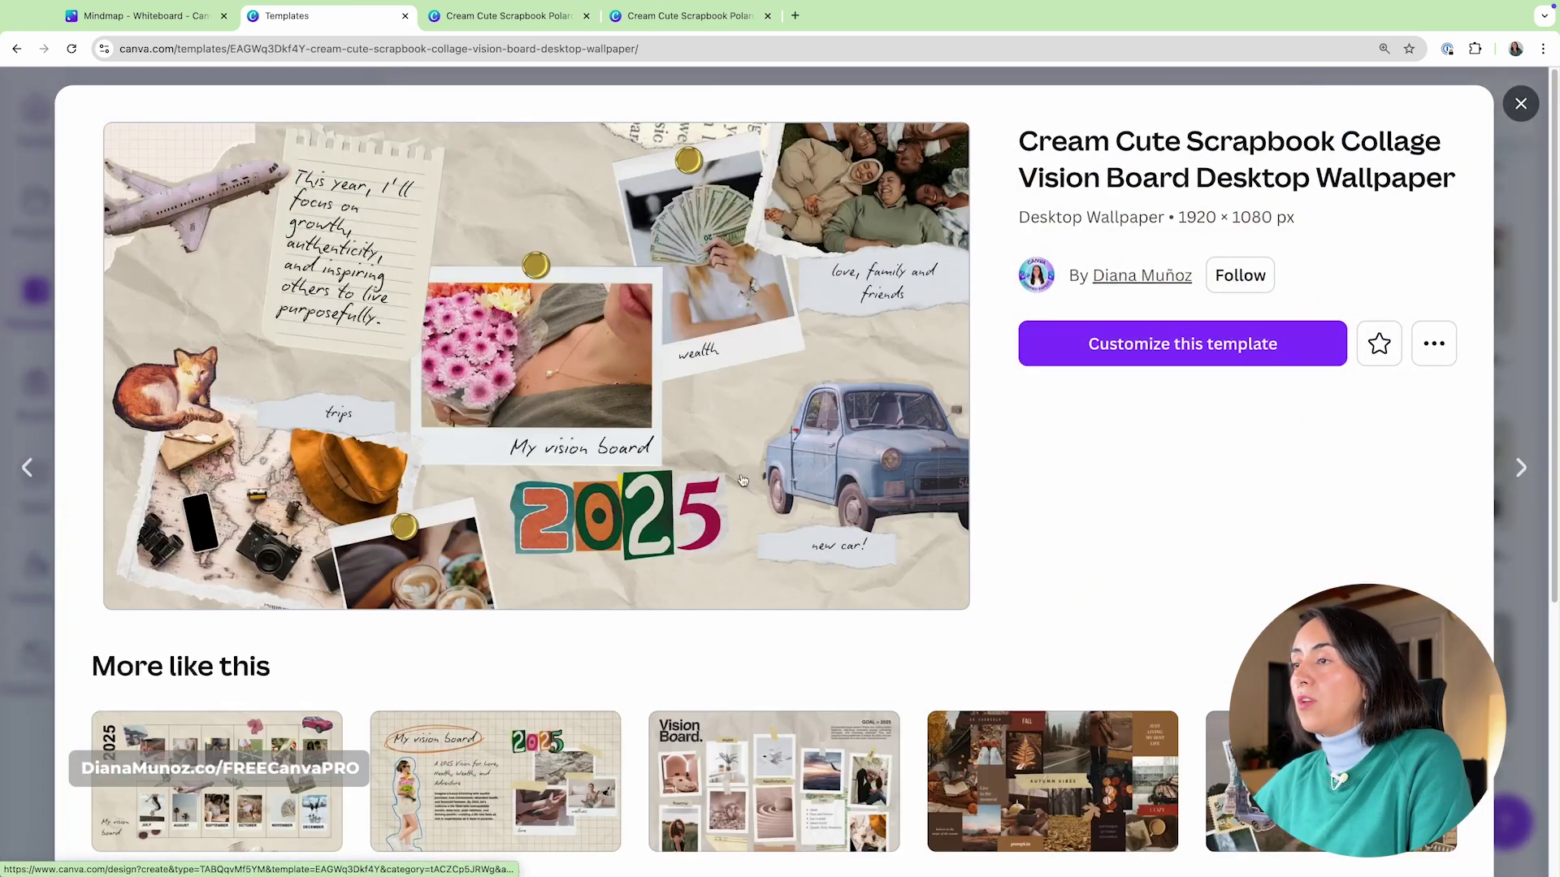
{"action": "left_click", "coordinate": [1198, 345]}
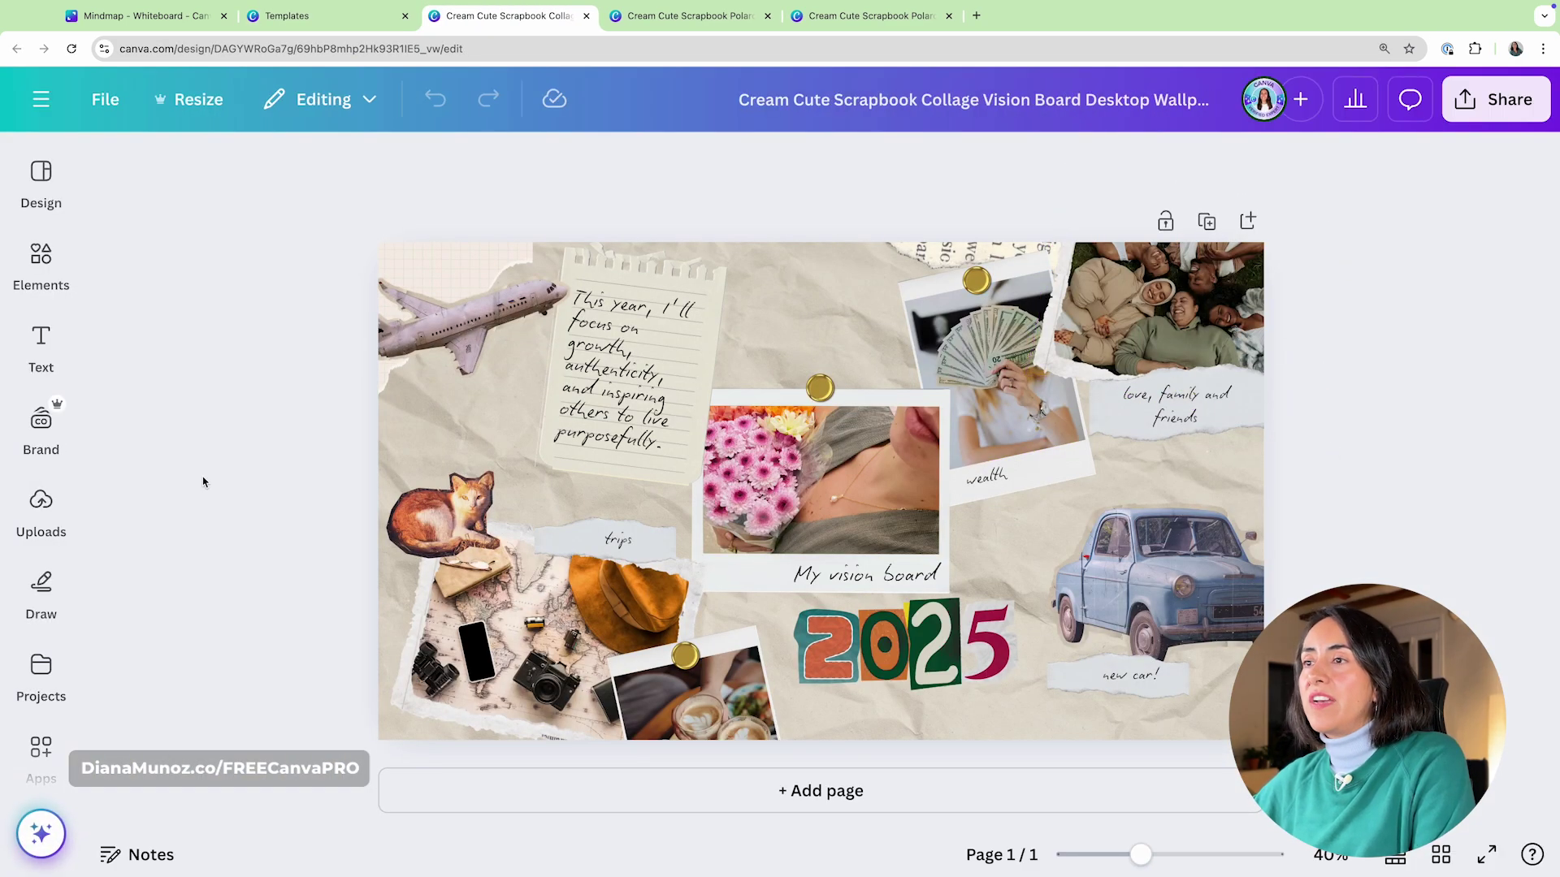
Fill the photo frames with the recently used friends, camera, money and yoga photos, and replace the blue car with the striped knitted sock.
{"action": "left_click", "coordinate": [51, 259]}
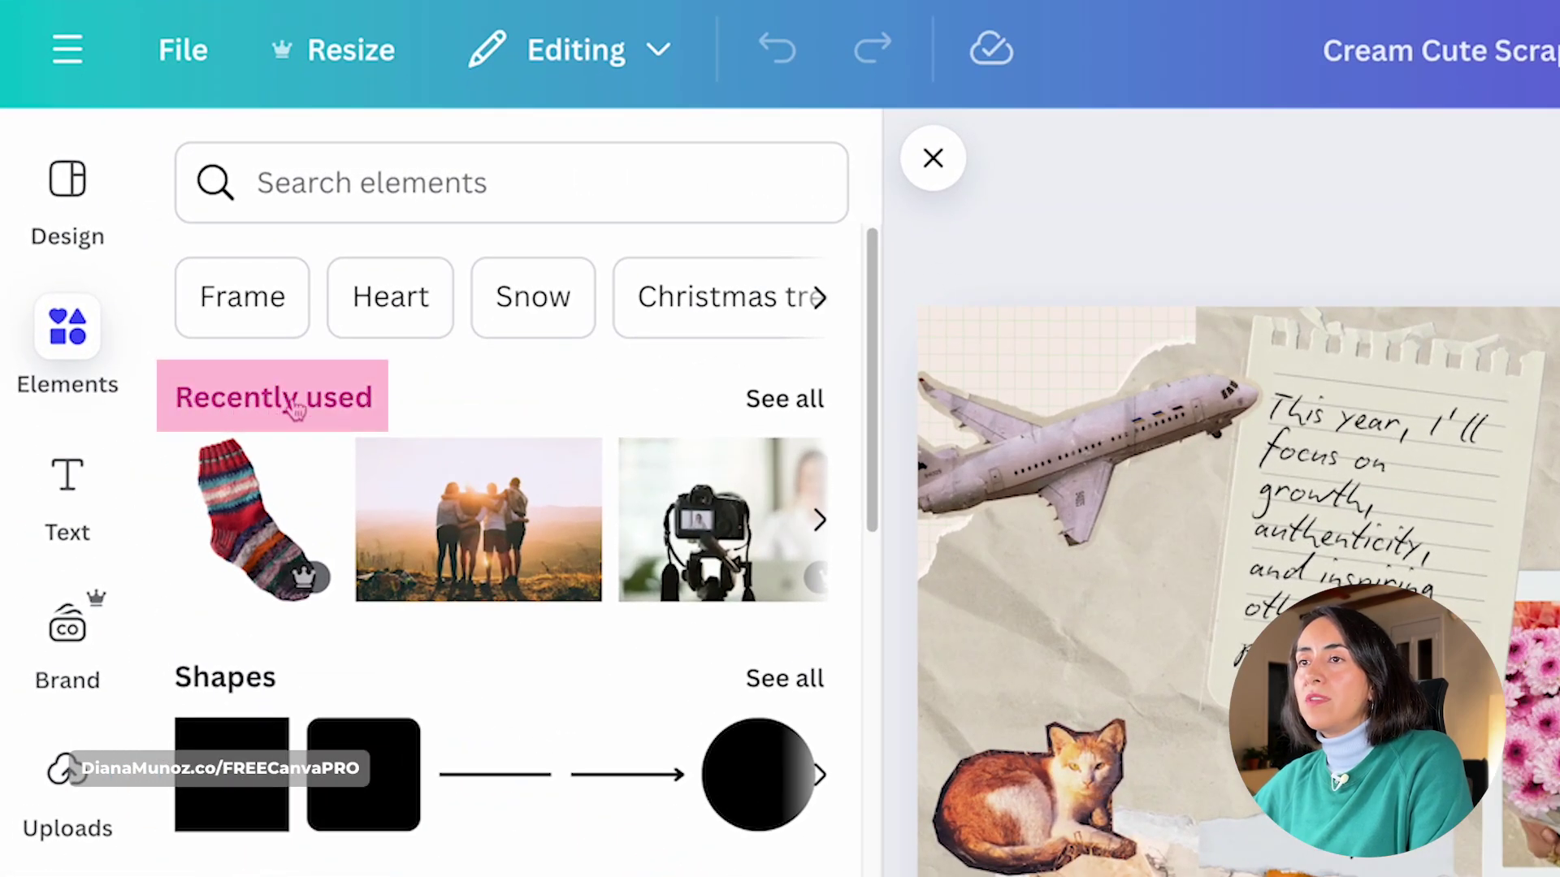
{"action": "left_click", "coordinate": [771, 410]}
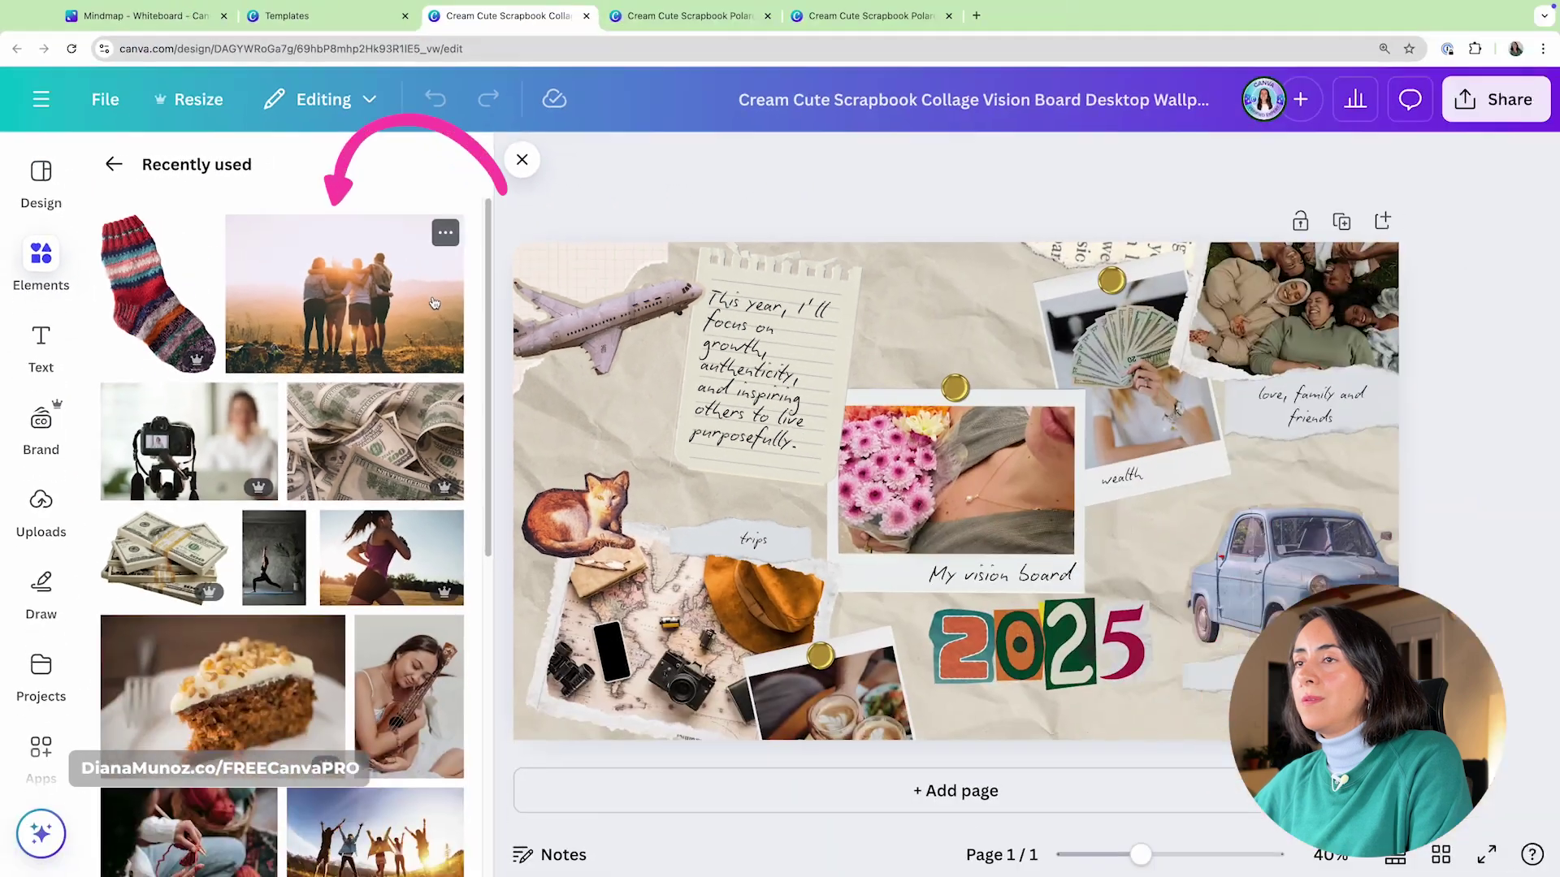
{"action": "left_click_drag", "start_coordinate": [344, 292], "coordinate": [666, 646]}
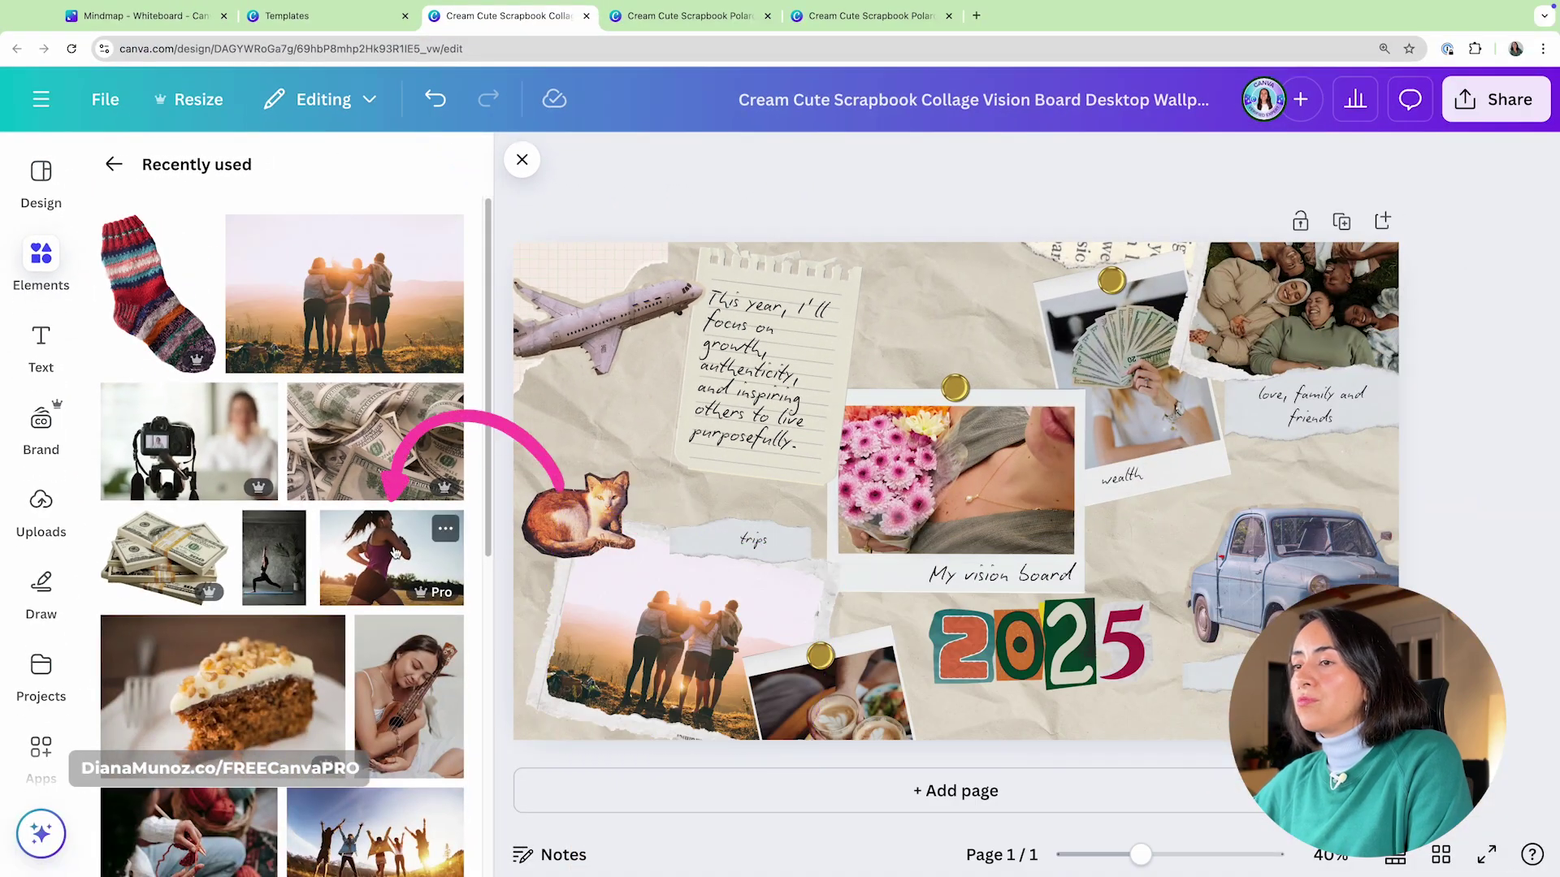
{"action": "left_click_drag", "start_coordinate": [394, 552], "coordinate": [1397, 326]}
{"action": "left_click_drag", "start_coordinate": [189, 441], "coordinate": [950, 498]}
{"action": "left_click_drag", "start_coordinate": [274, 557], "coordinate": [1329, 352]}
{"action": "left_click_drag", "start_coordinate": [187, 260], "coordinate": [1267, 536]}
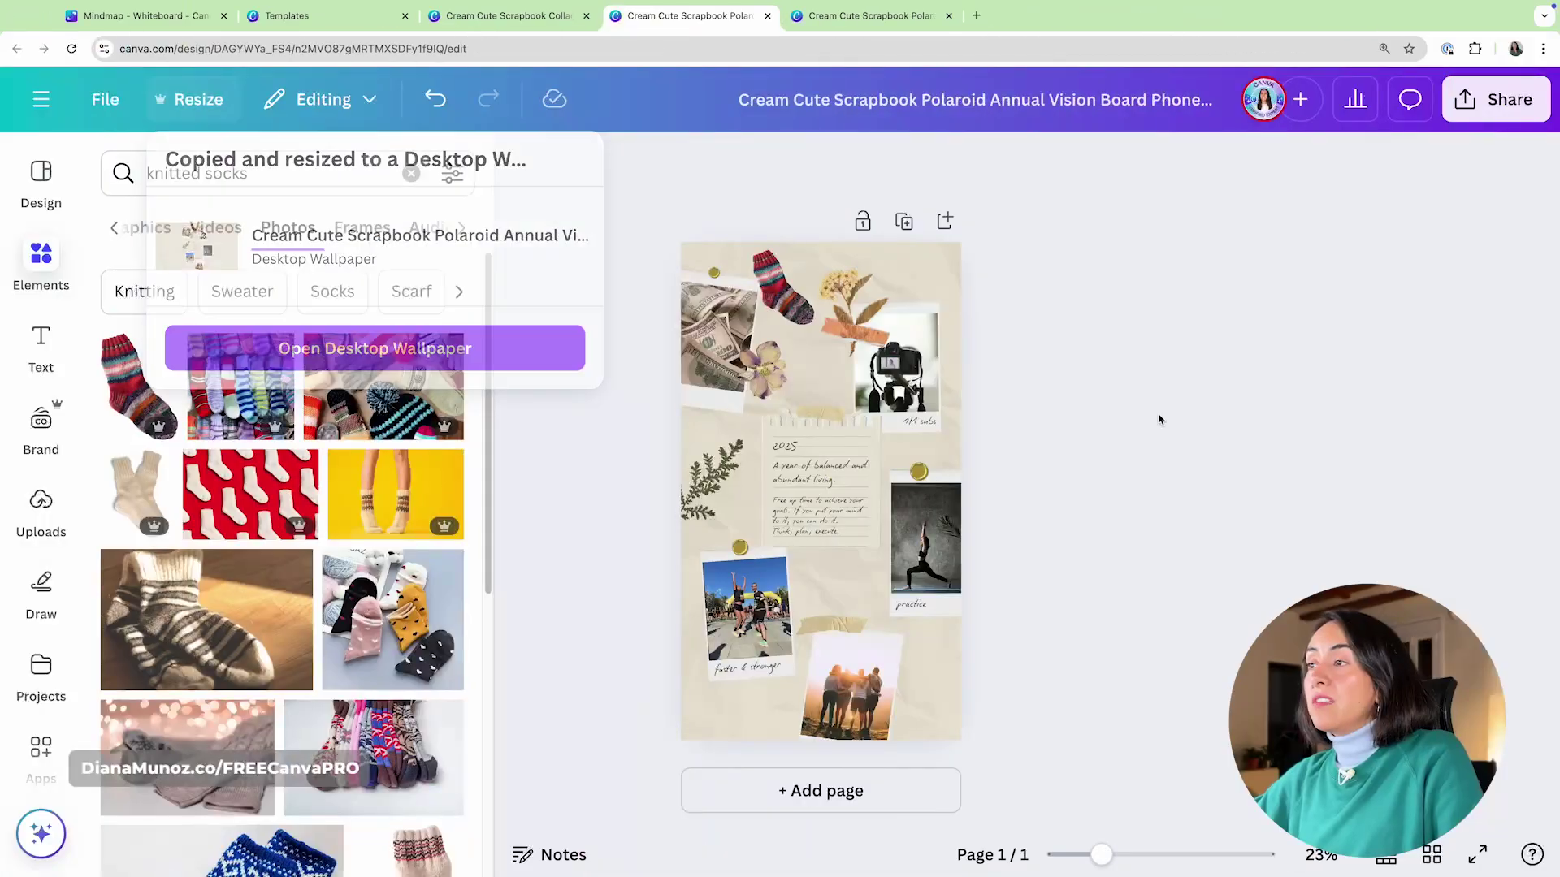
Copy the phone wallpaper's goals paragraph ("Free up time to achieve your goals...") over the notepad text in the desktop collage.
{"action": "left_click", "coordinate": [1159, 418]}
{"action": "left_click", "coordinate": [824, 512]}
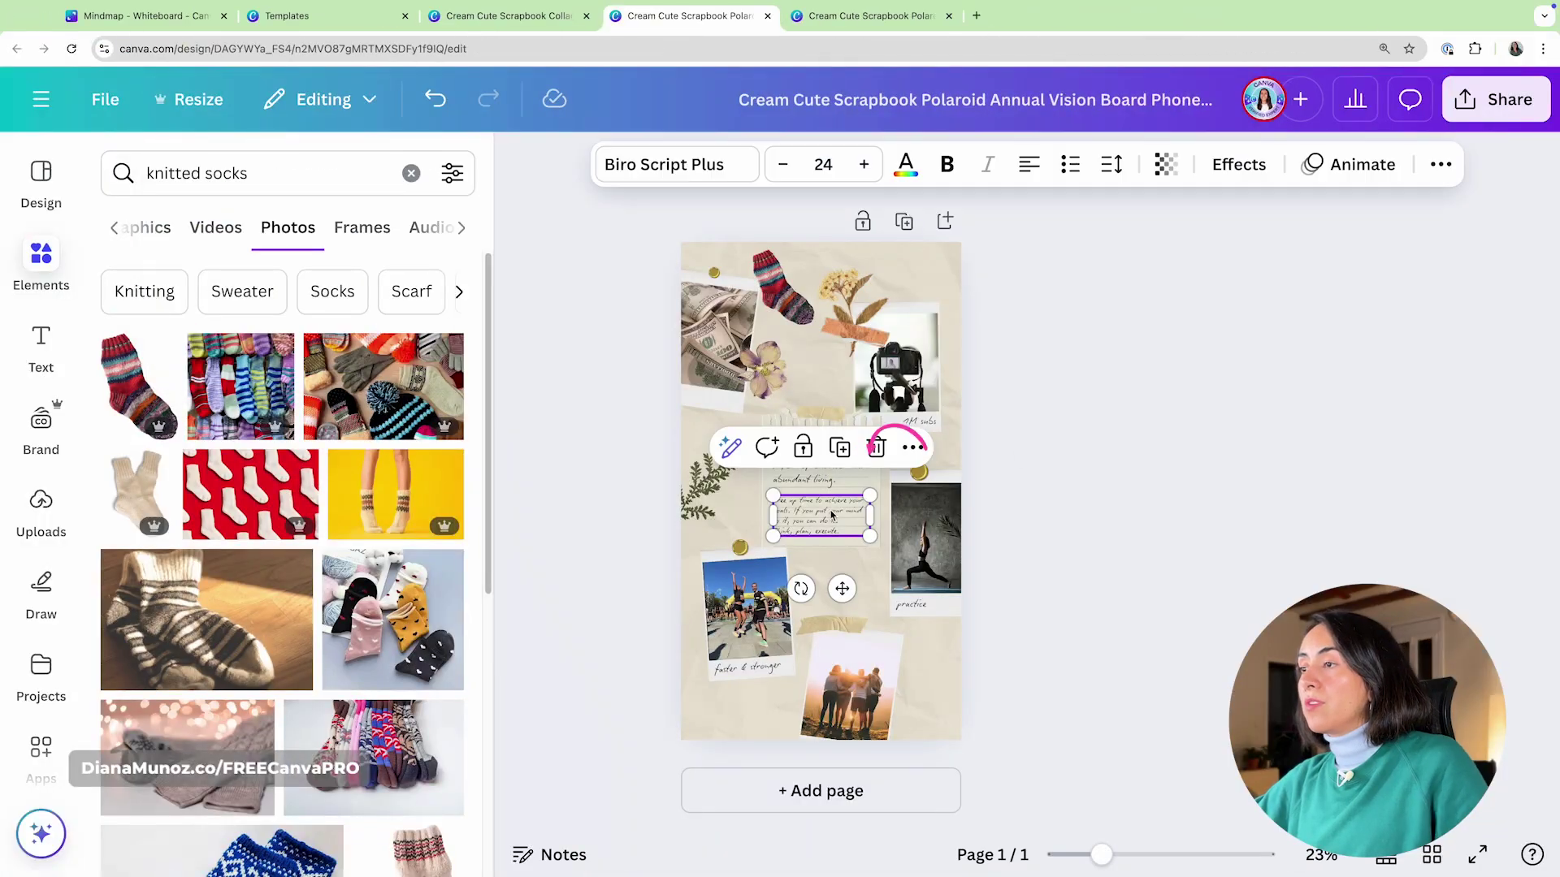
{"action": "left_click", "coordinate": [831, 509]}
{"action": "left_click", "coordinate": [522, 131]}
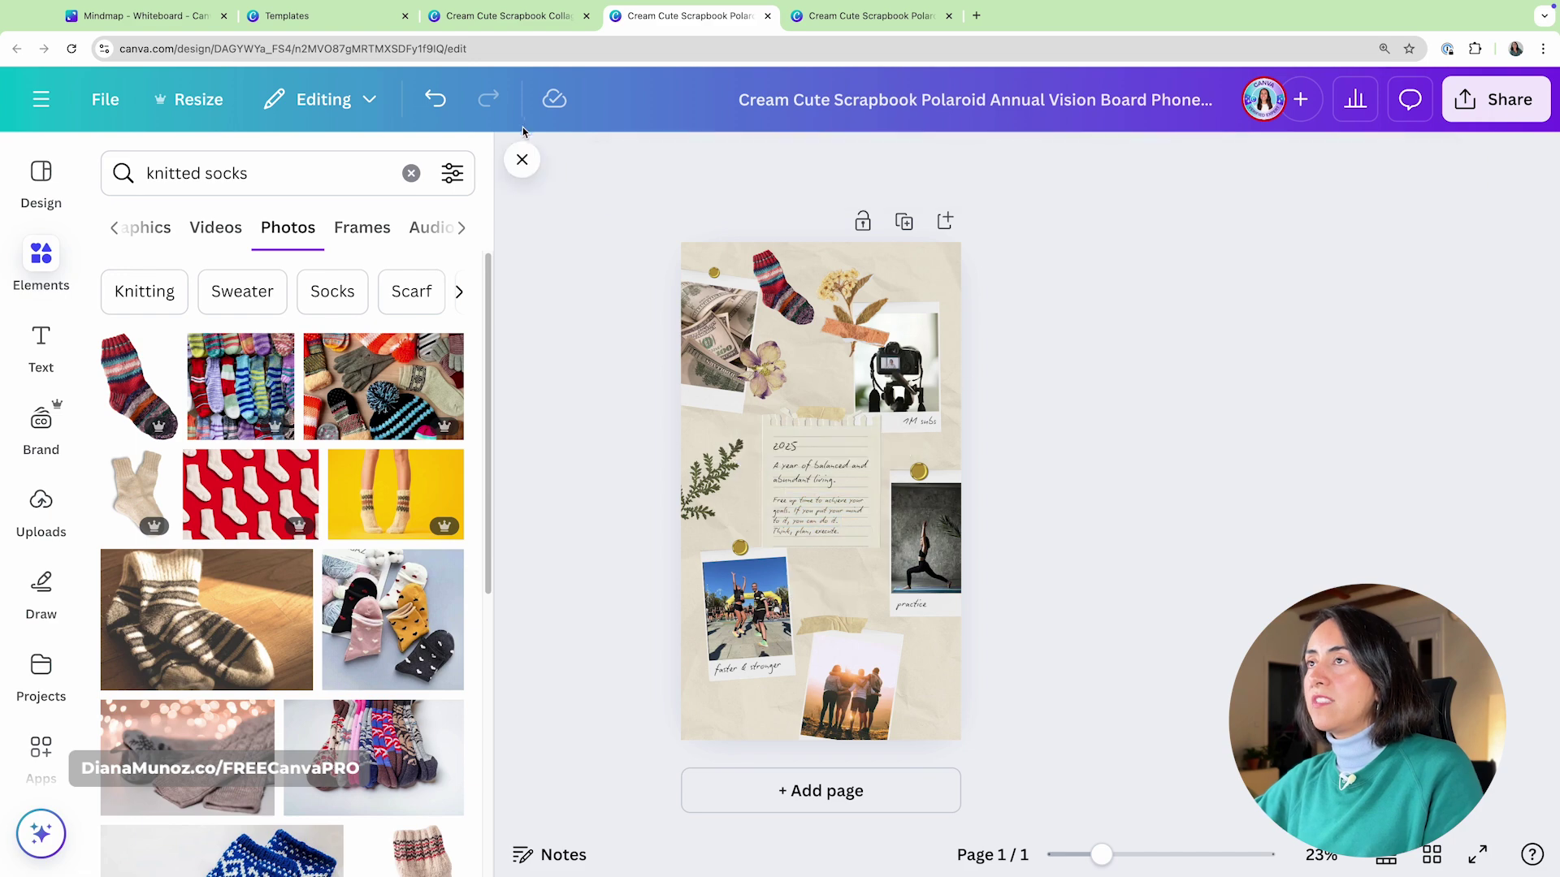
{"action": "left_click", "coordinate": [502, 24]}
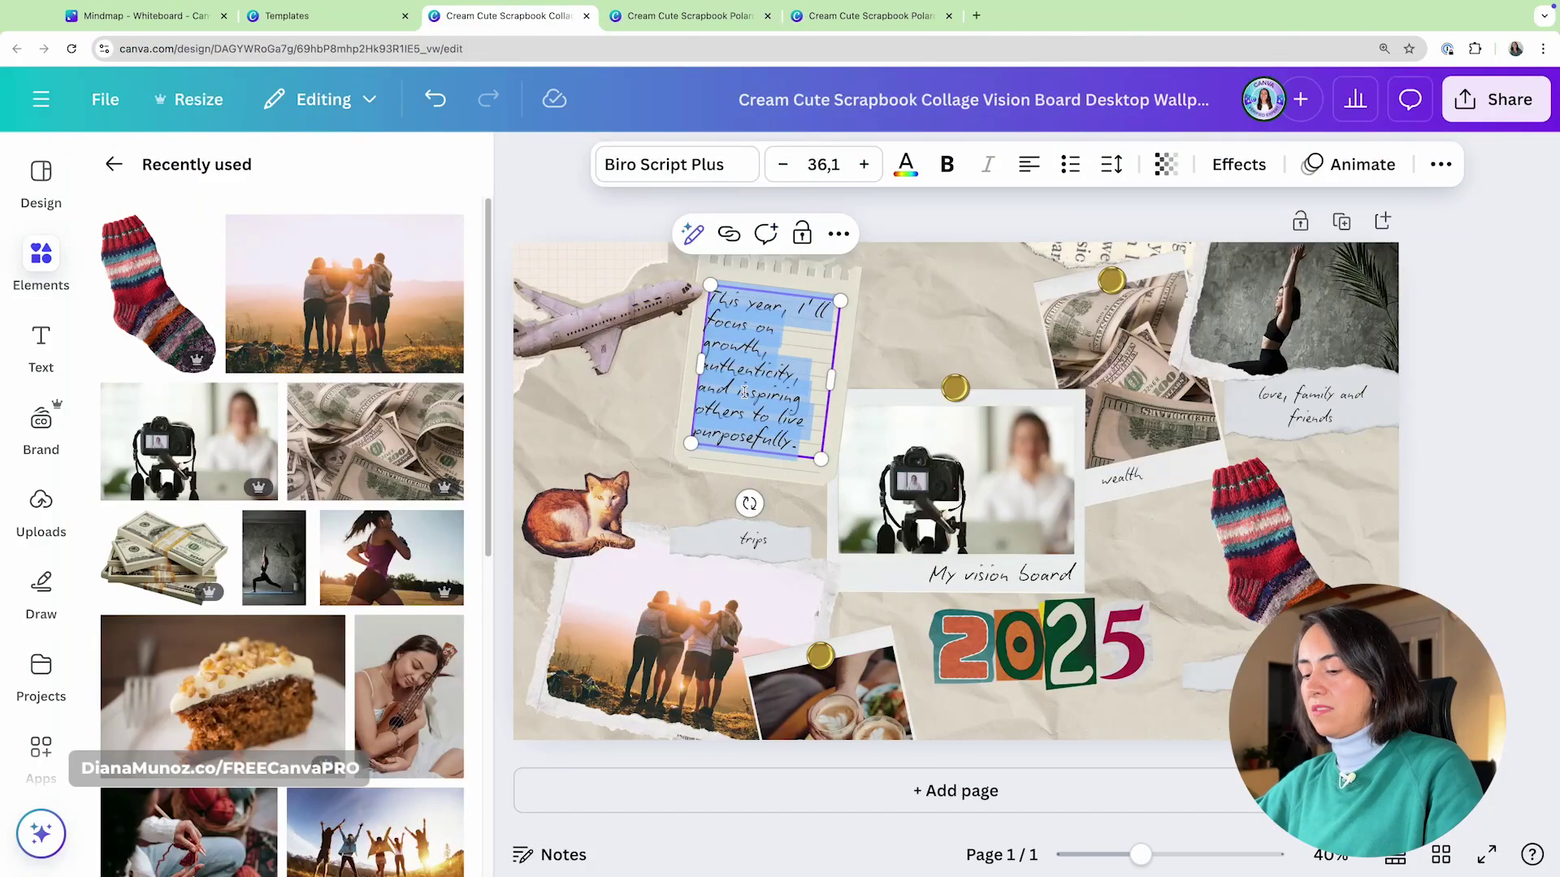
{"action": "type", "text": "Free up time to achieve your goals. If you put your mind to it, you can do it. Think, plan, execute."}
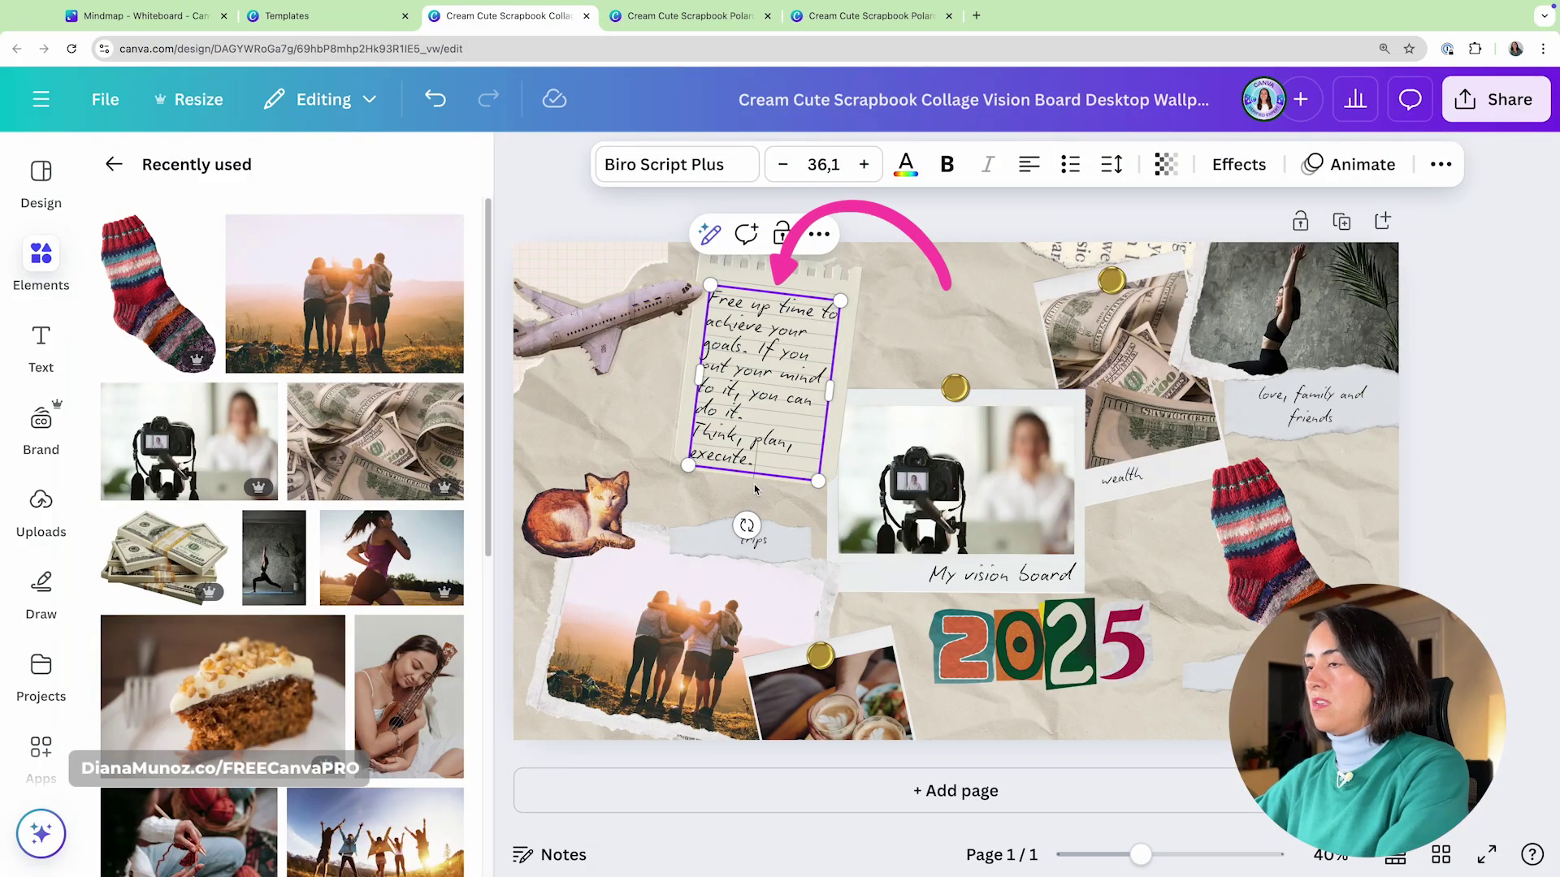
Swap the camera and friends photos between their frames, and change the "trips" caption to "1M subs" and "wealth" to "abundance".
{"action": "left_click", "coordinate": [1002, 574]}
{"action": "left_click_drag", "start_coordinate": [955, 480], "coordinate": [642, 650]}
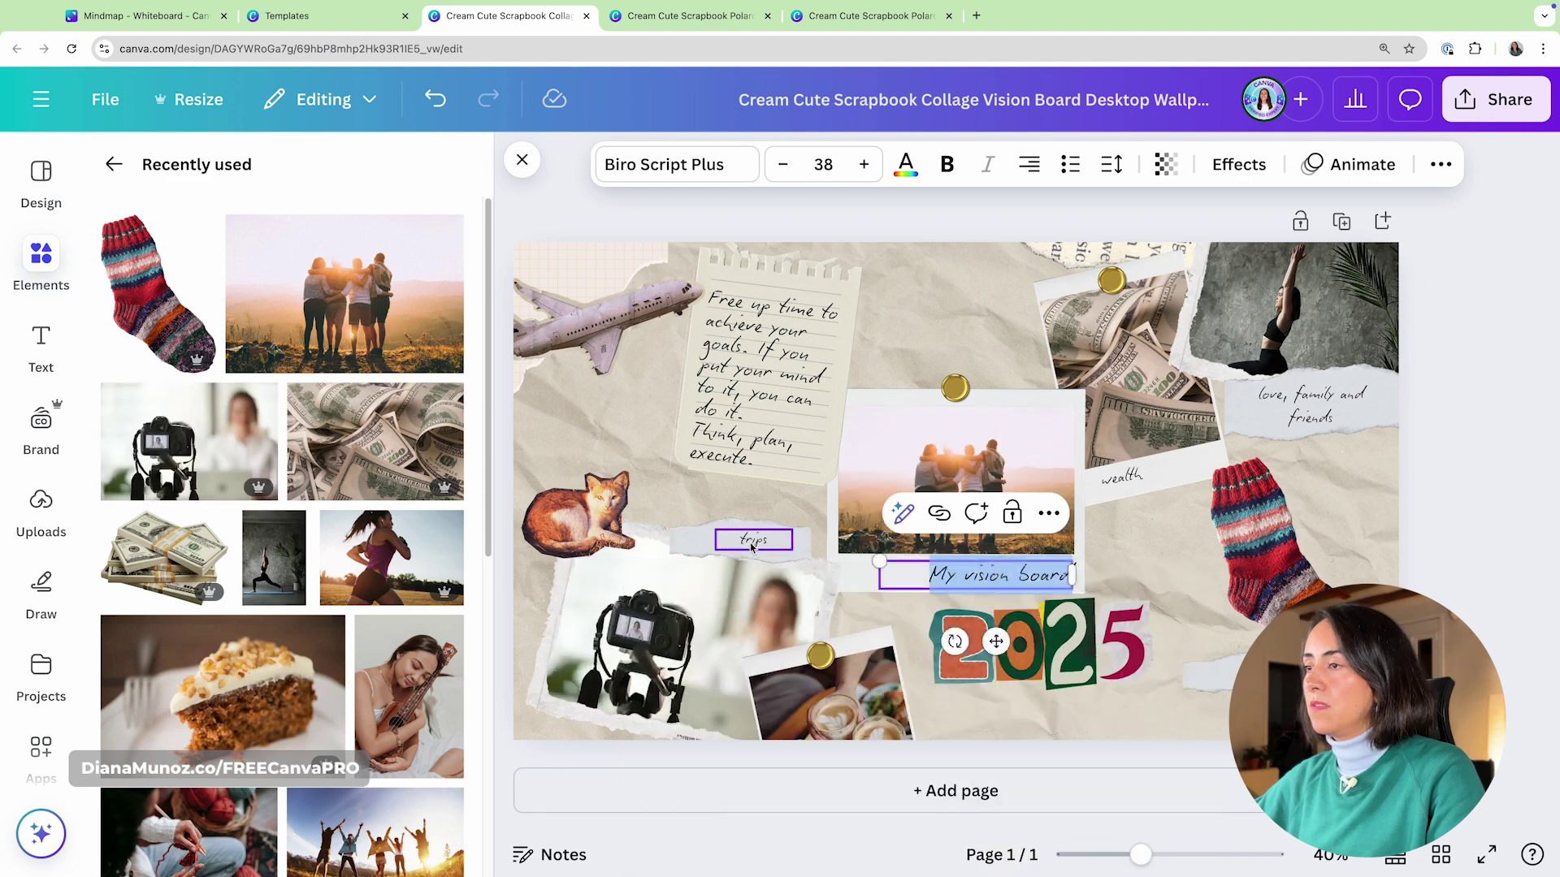
{"action": "left_click", "coordinate": [753, 539]}
{"action": "double_click", "coordinate": [1002, 574]}
{"action": "key", "text": "ctrl+v"}
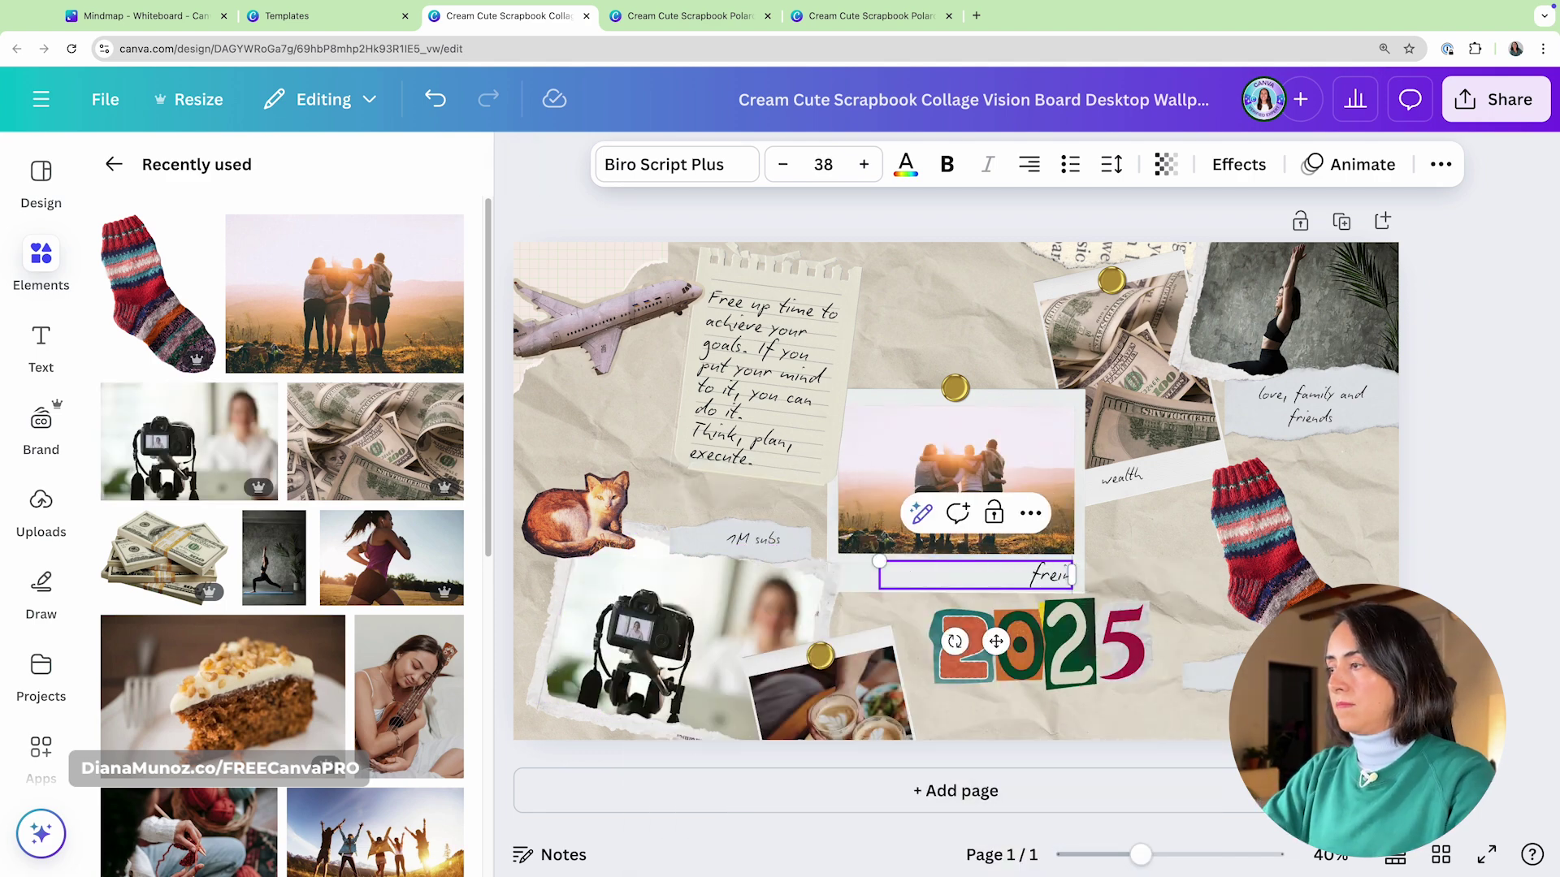
{"action": "left_click", "coordinate": [1121, 477]}
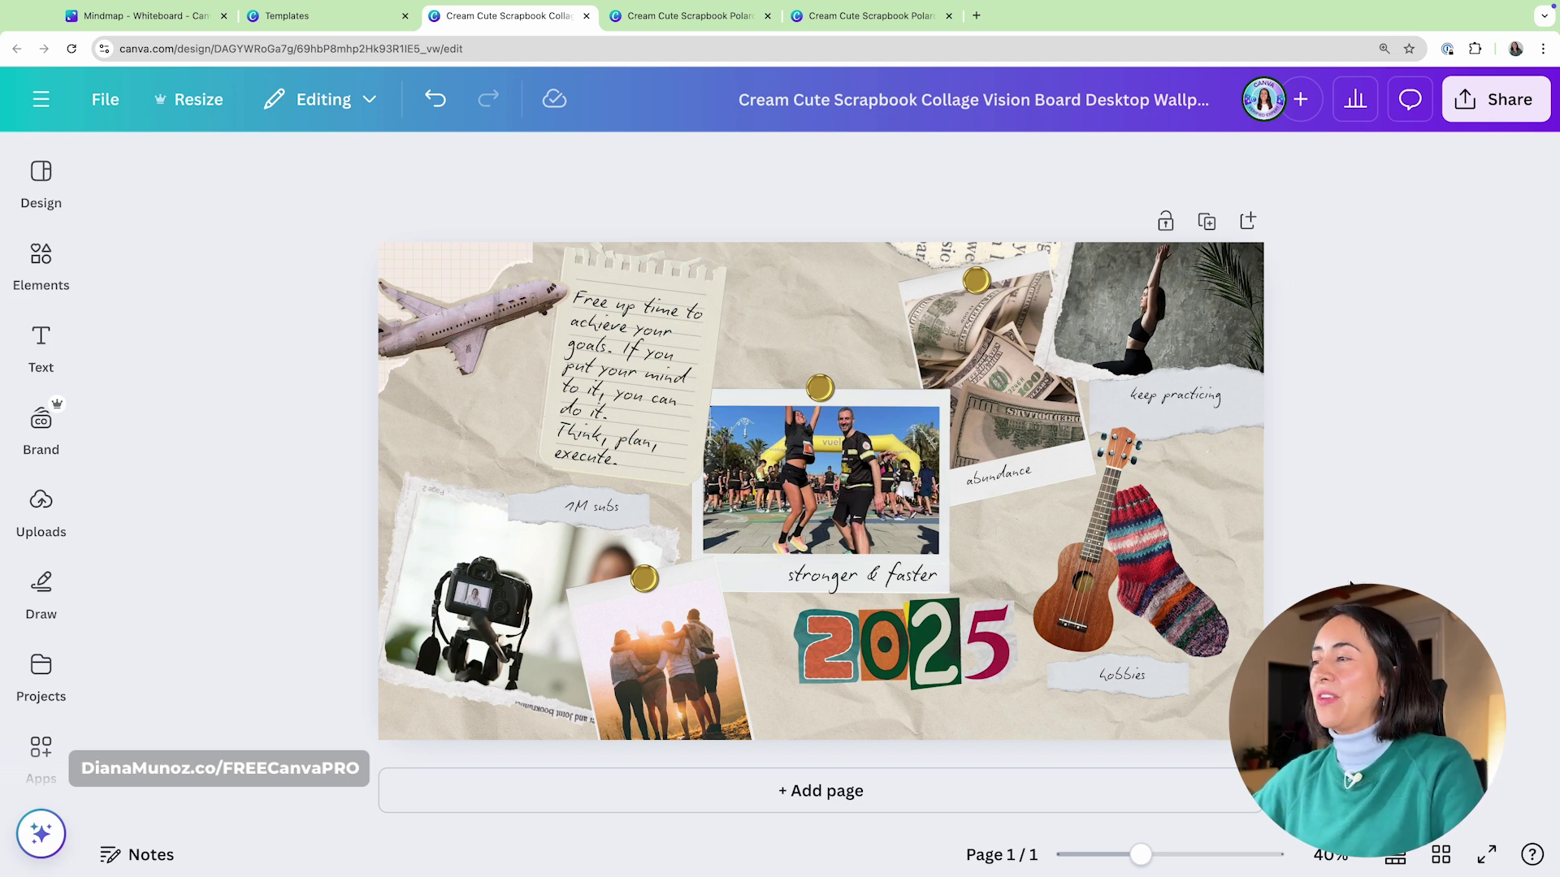
Copy the ukulele cutout from the desktop collage into the phone wallpaper and position it below the lined note.
{"action": "left_click", "coordinate": [1085, 563]}
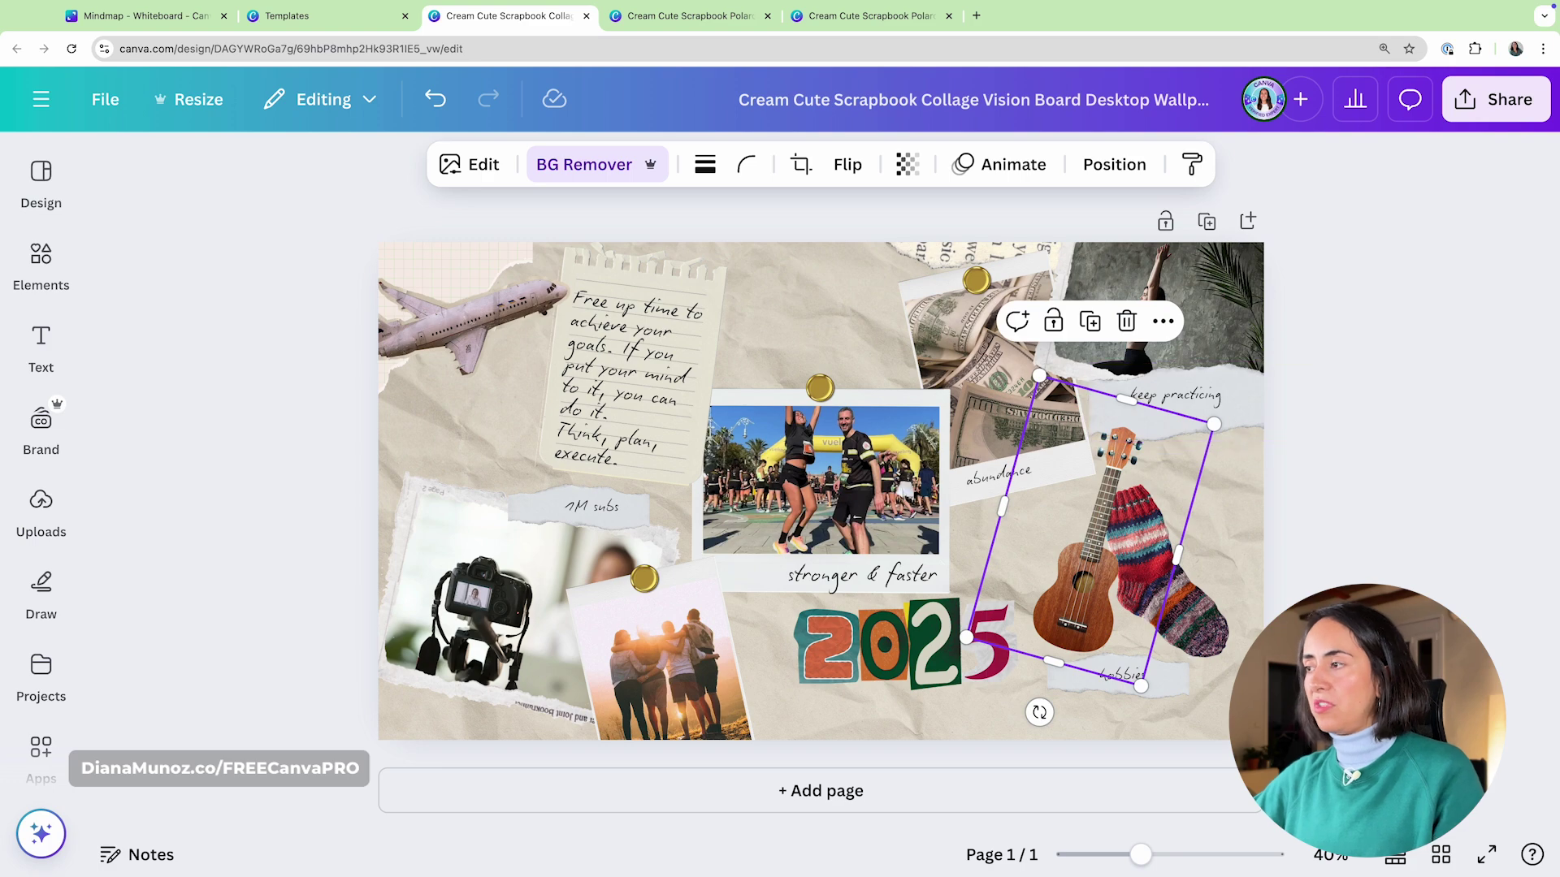
{"action": "key", "text": "ctrl+c"}
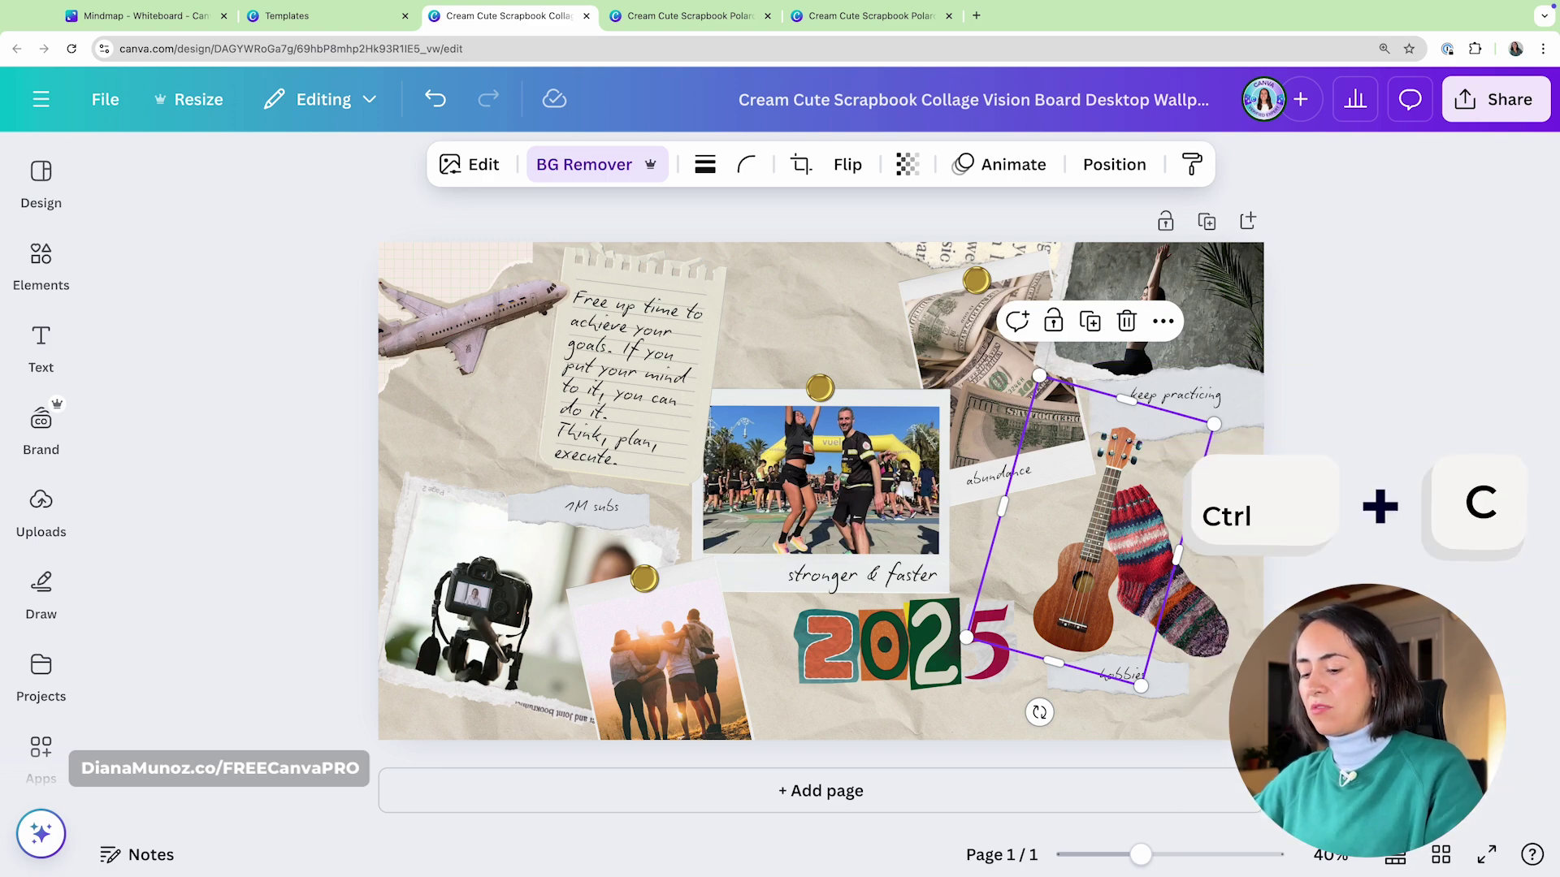
{"action": "left_click", "coordinate": [690, 15]}
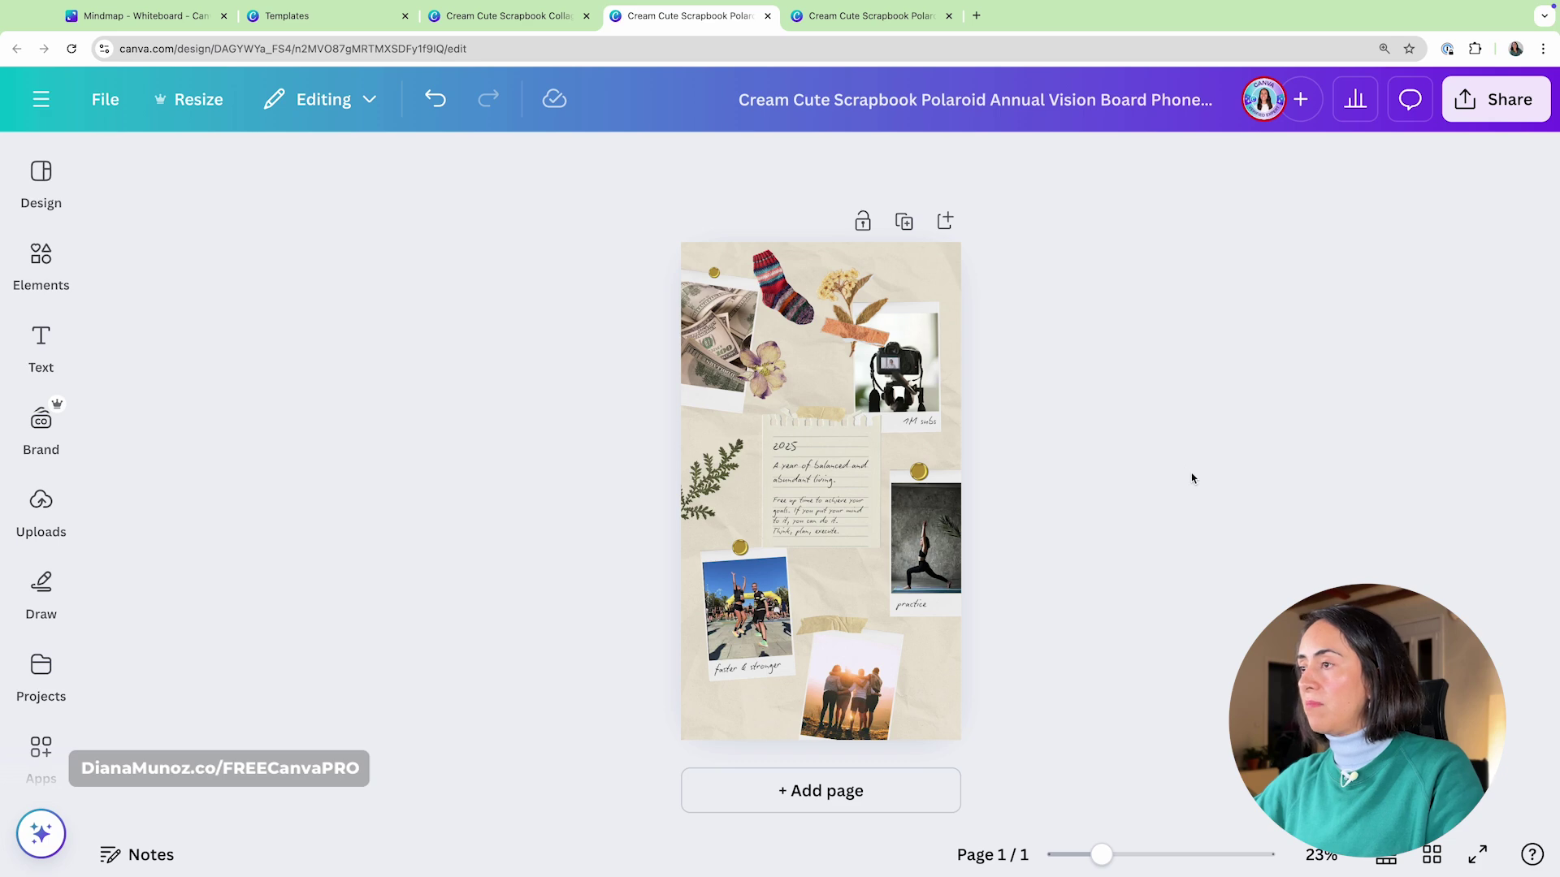
{"action": "key", "text": "ctrl+v"}
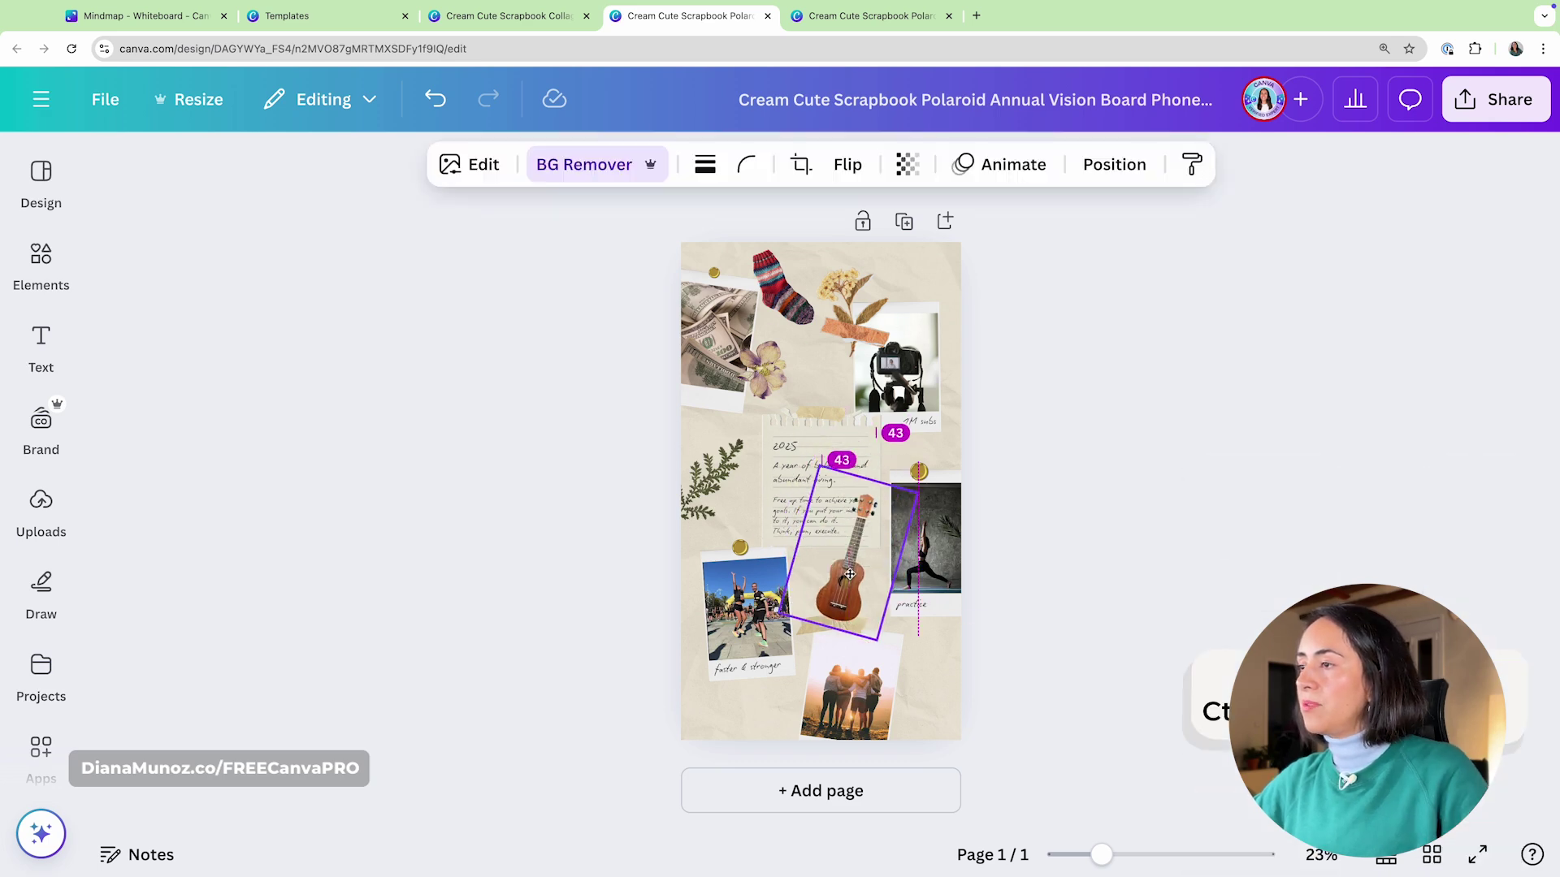
{"action": "left_click_drag", "start_coordinate": [849, 674], "coordinate": [836, 723]}
{"action": "left_click_drag", "start_coordinate": [837, 620], "coordinate": [835, 600]}
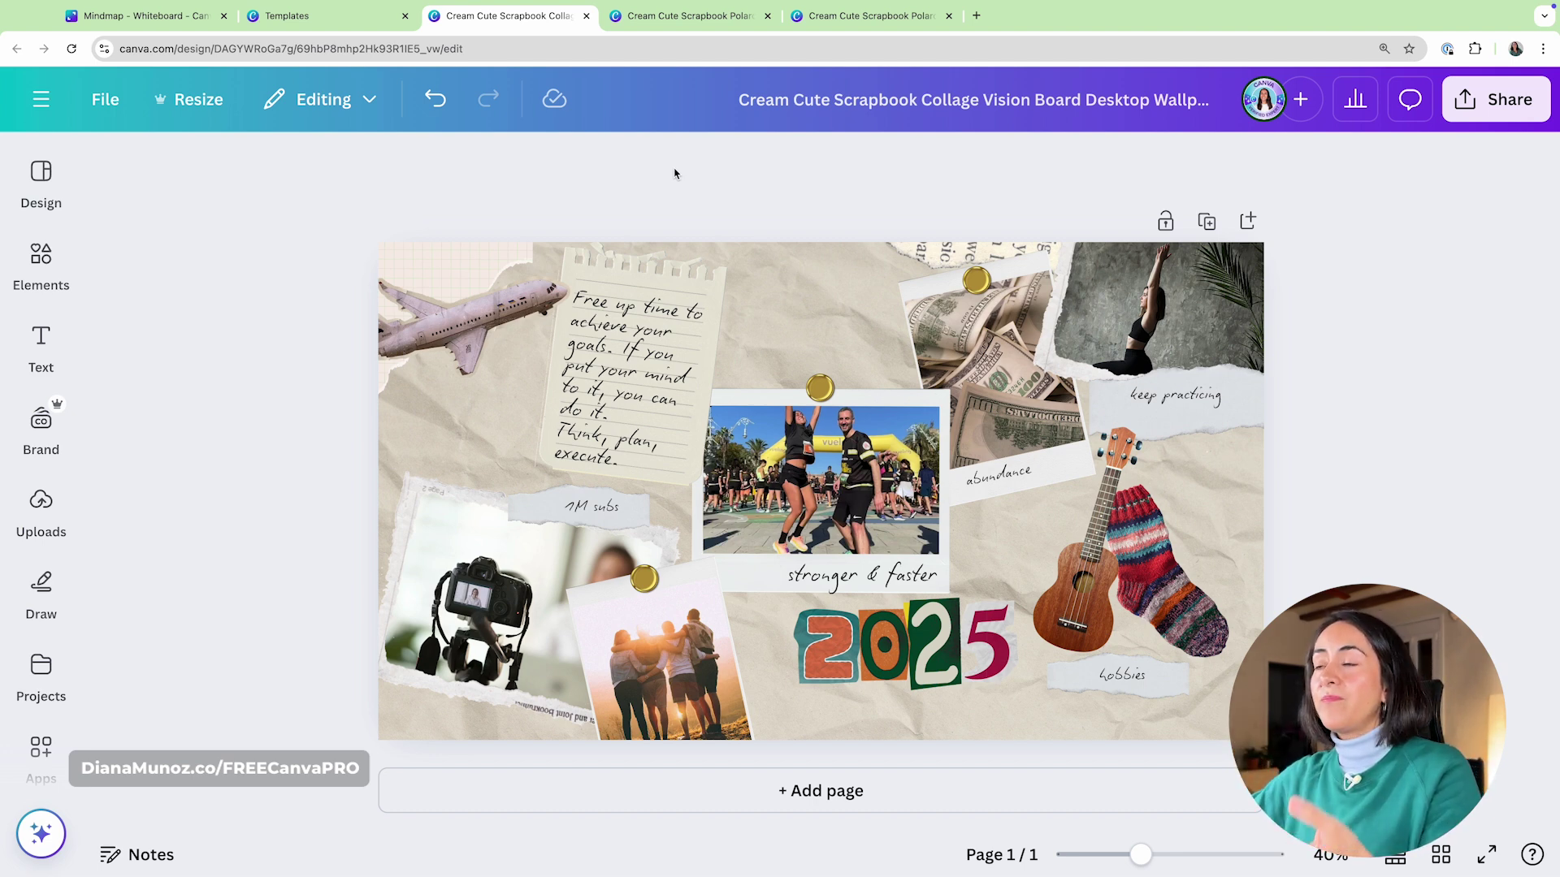
Clear the "Ukulele" element search to review the recently used elements, and close the elements view.
{"action": "left_click", "coordinate": [41, 264]}
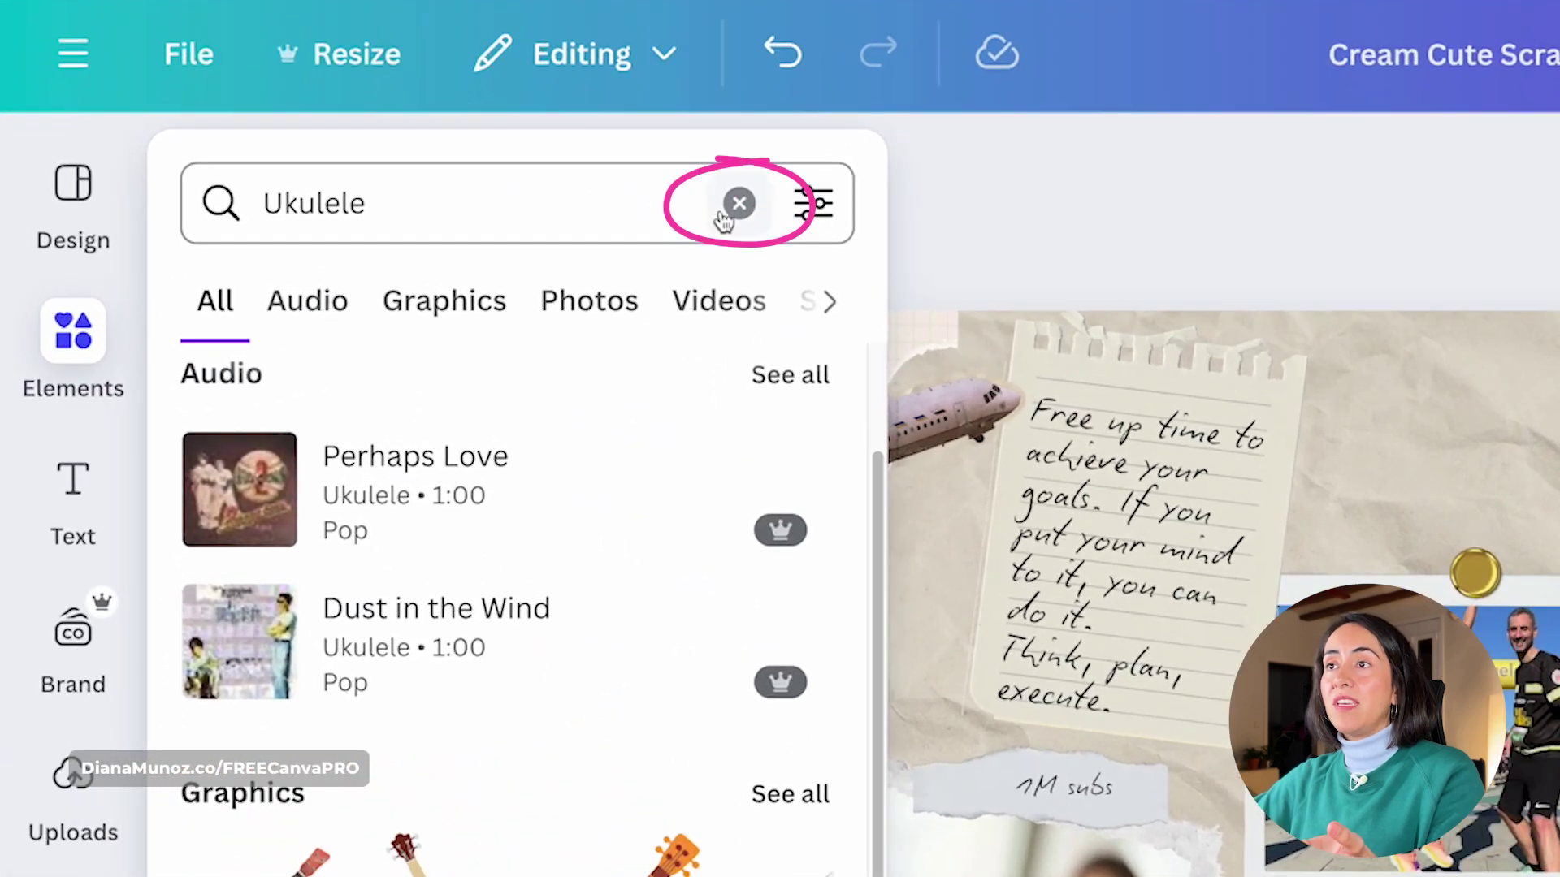
{"action": "left_click", "coordinate": [722, 213]}
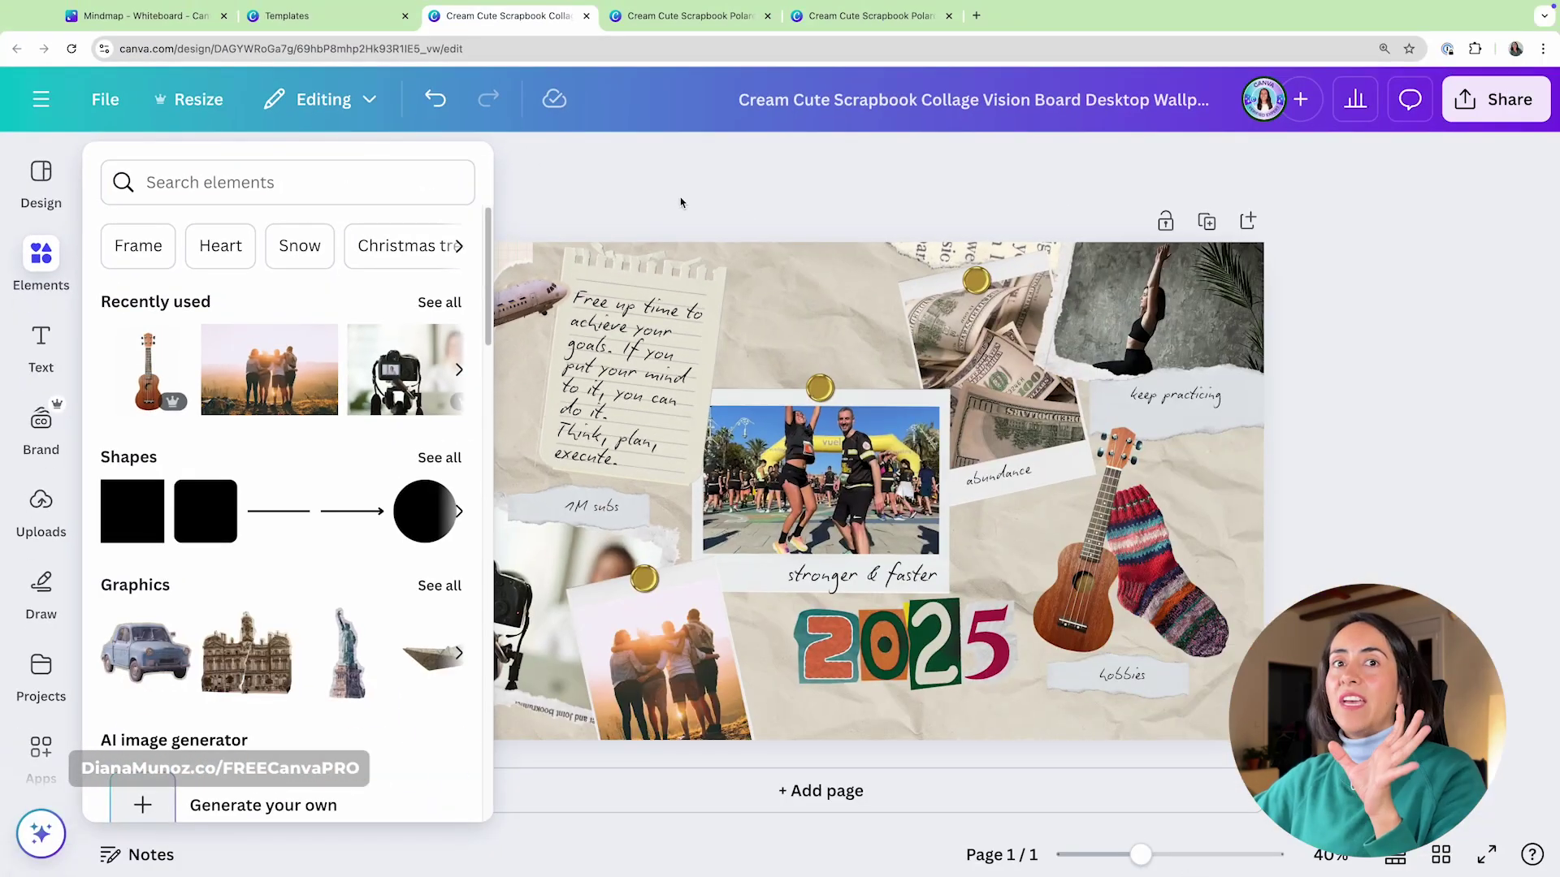
{"action": "left_click", "coordinate": [1228, 246]}
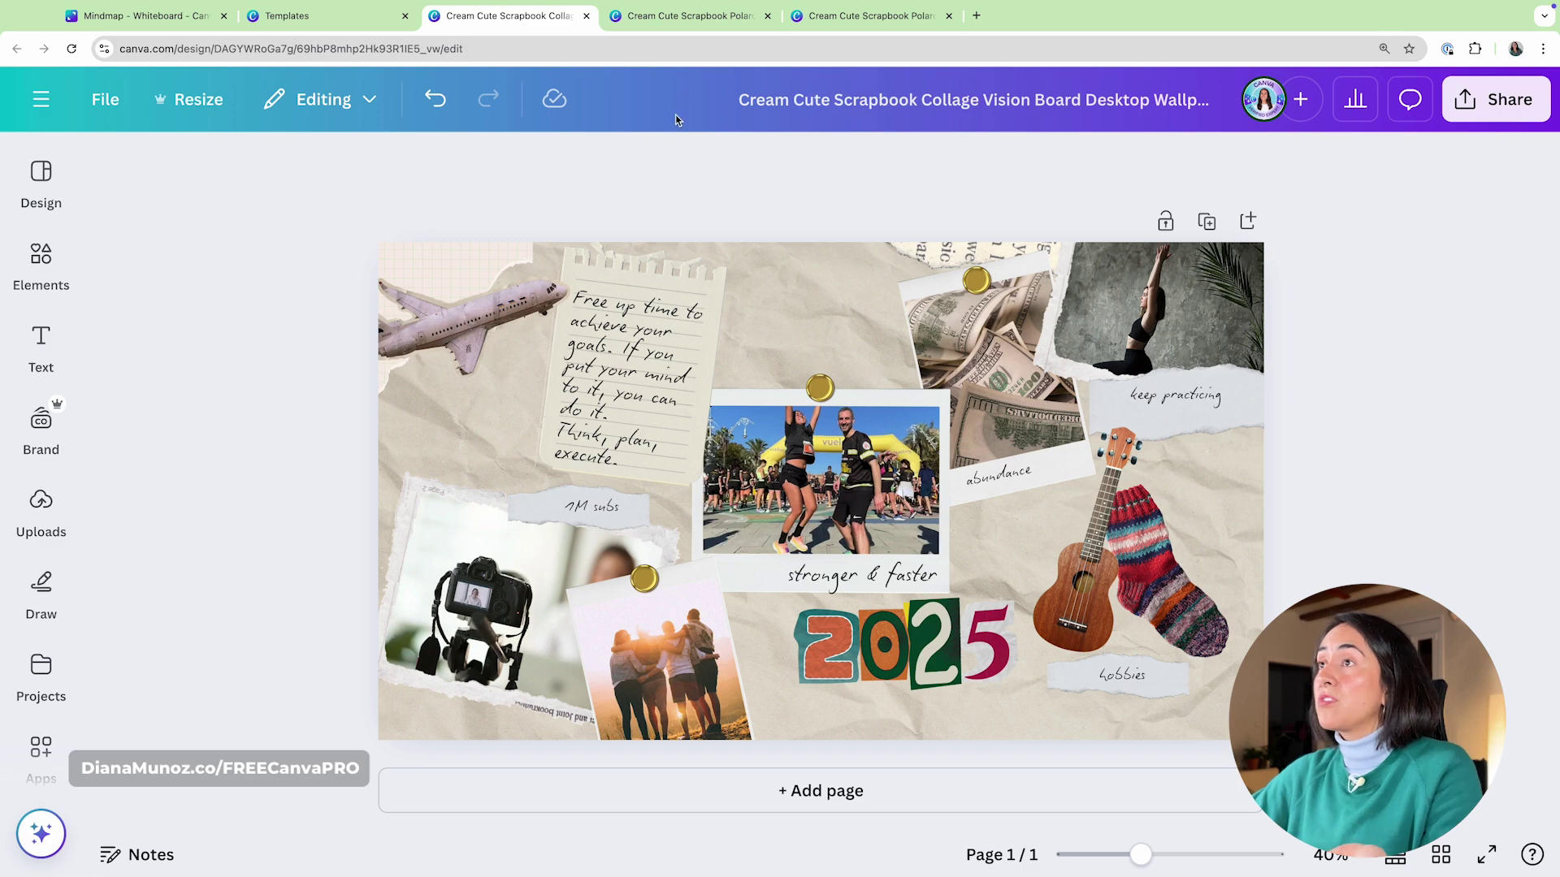
Compare the finished phone wallpaper with the desktop collage by switching between the two designs.
{"action": "left_click", "coordinate": [675, 16]}
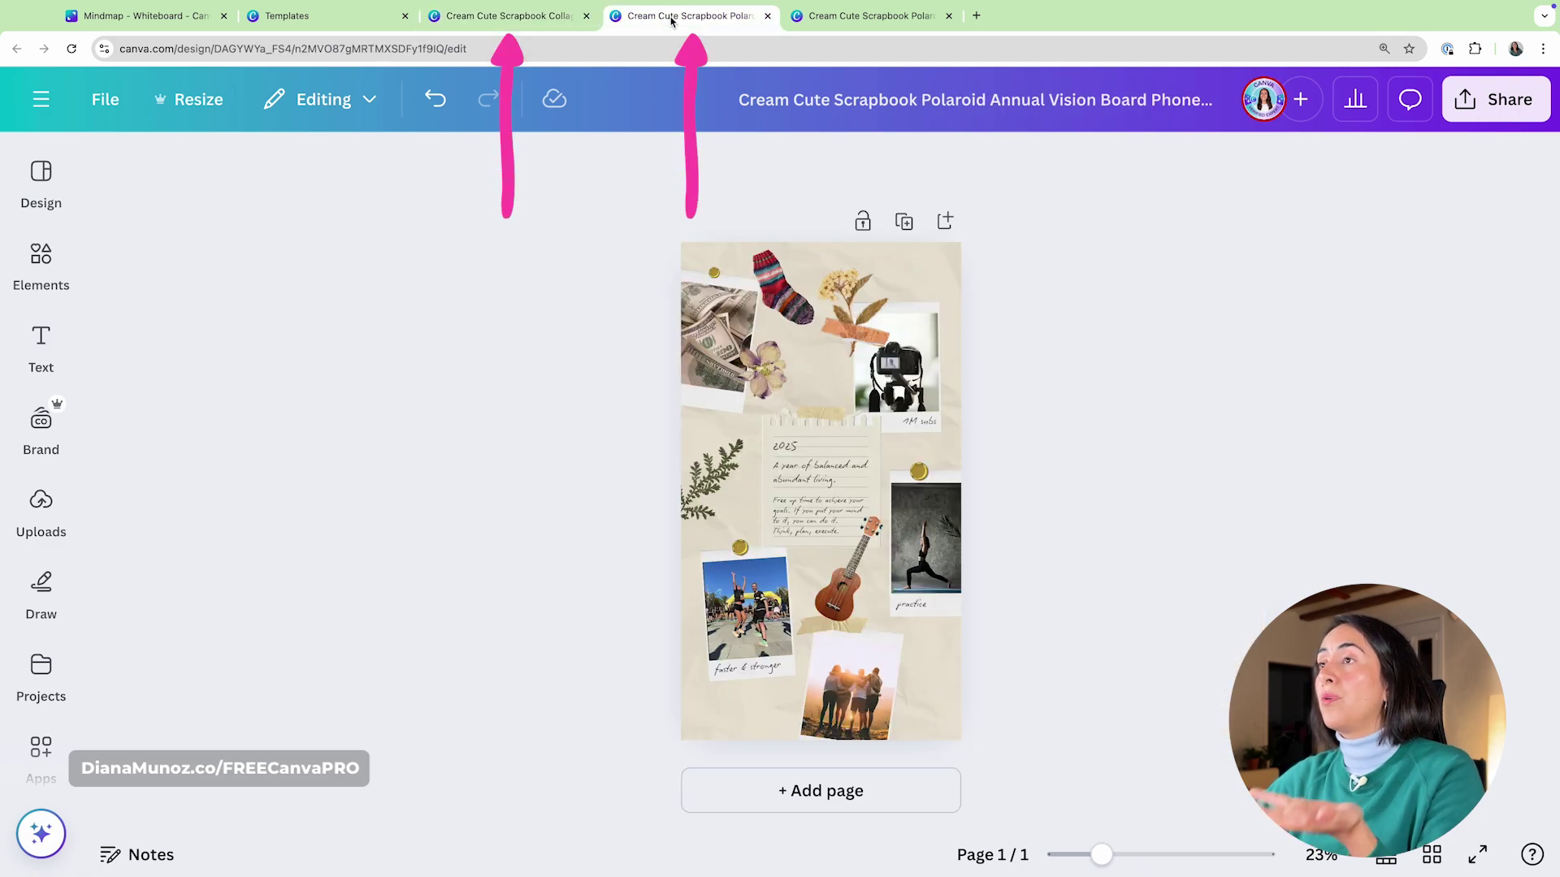
{"action": "left_click", "coordinate": [548, 21]}
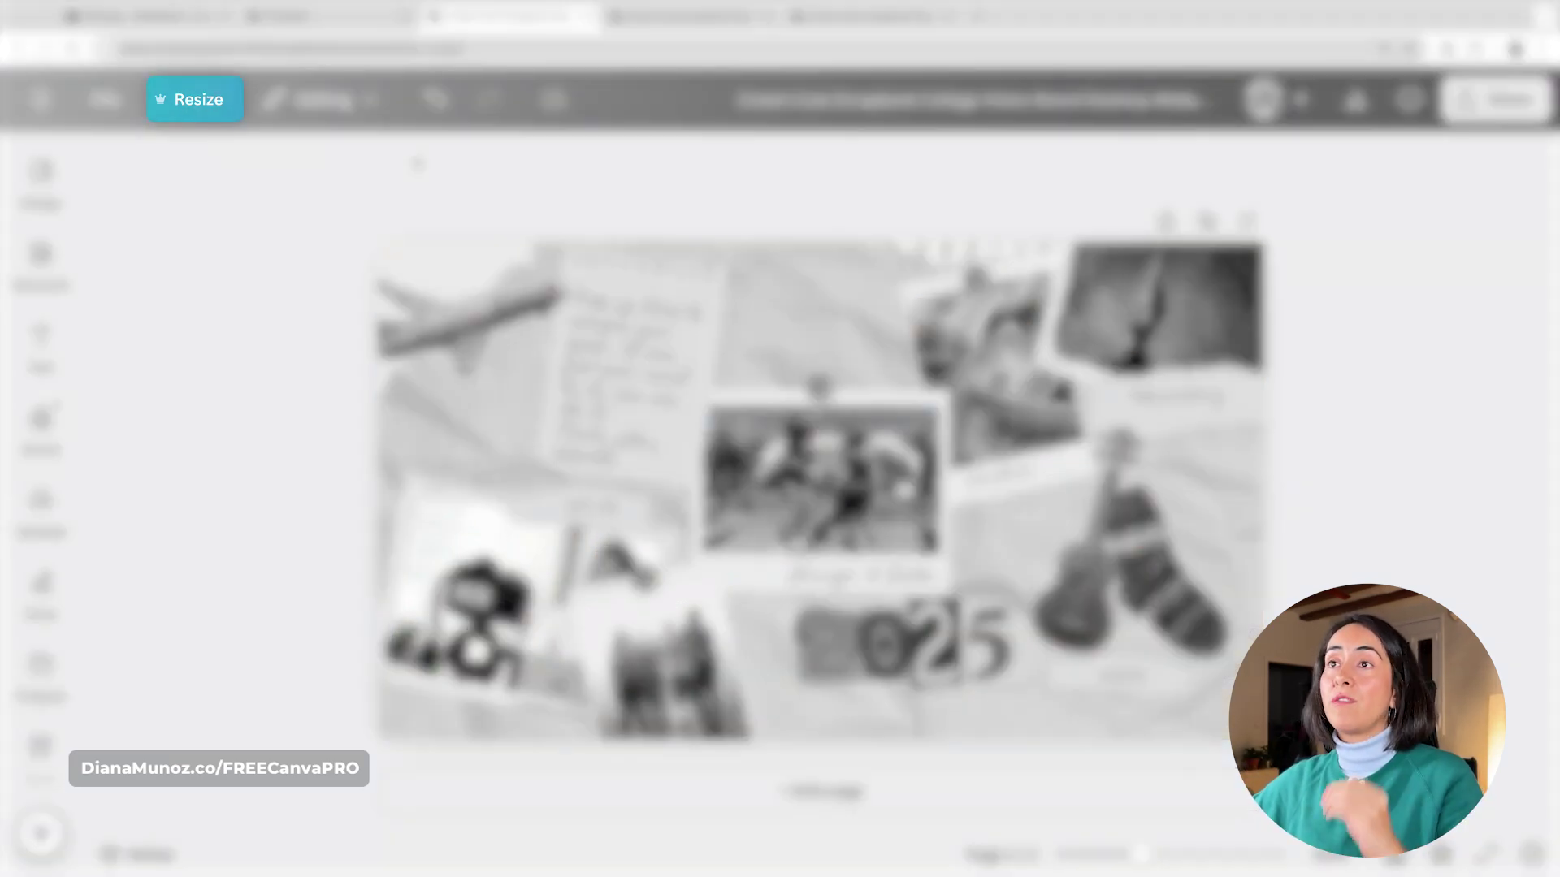
{"action": "left_click", "coordinate": [688, 20]}
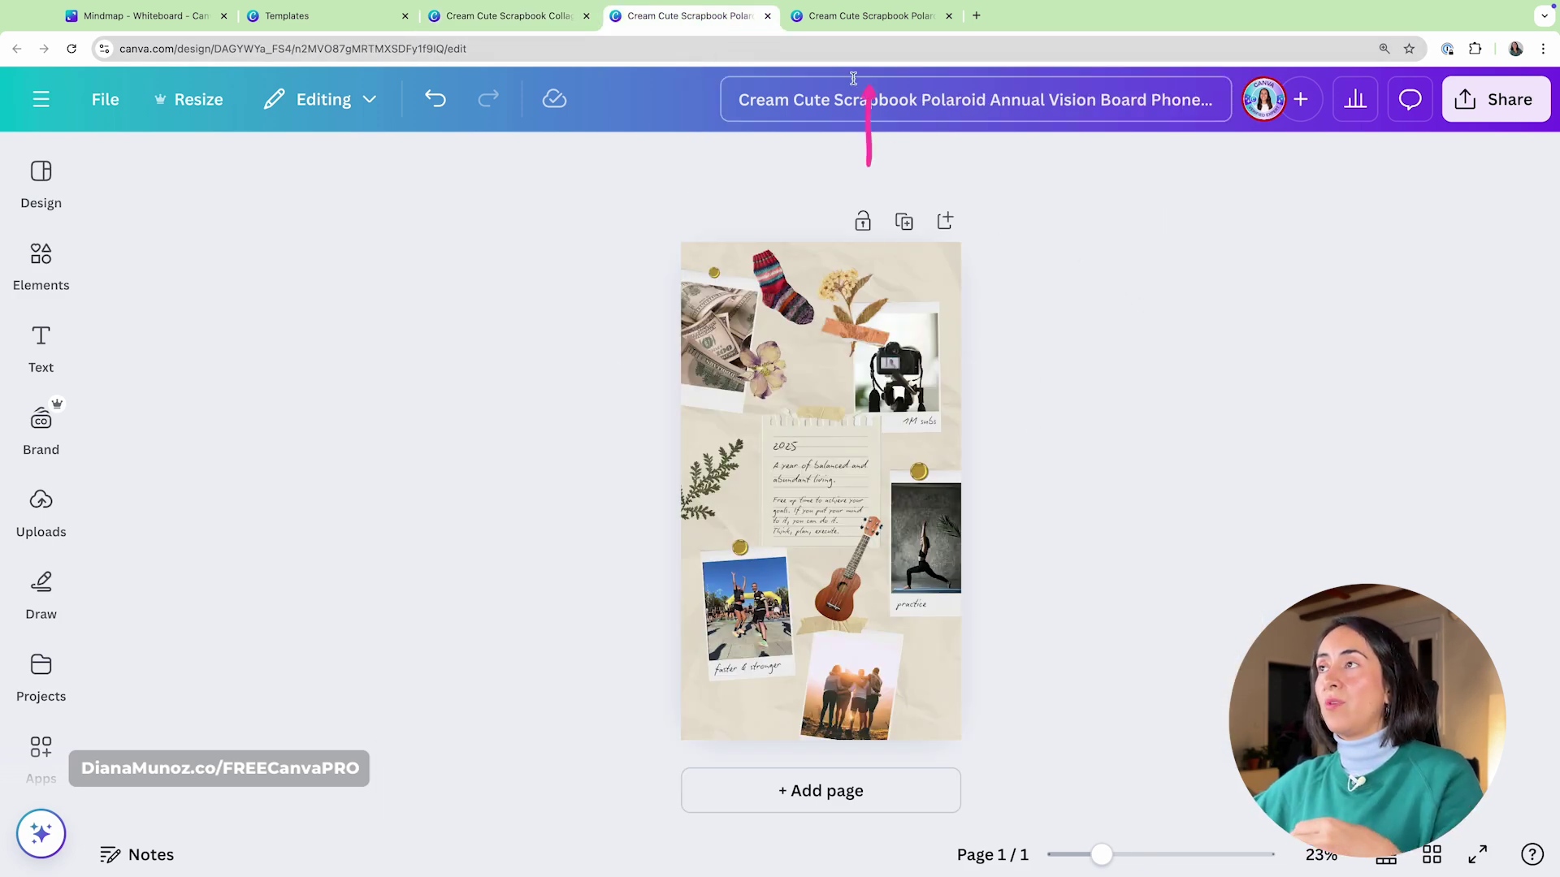
In the landscape copy of the phone wallpaper, enlarge the yoga polaroid with its pin and "practice" caption, and tilt it counterclockwise.
{"action": "left_click", "coordinate": [846, 29]}
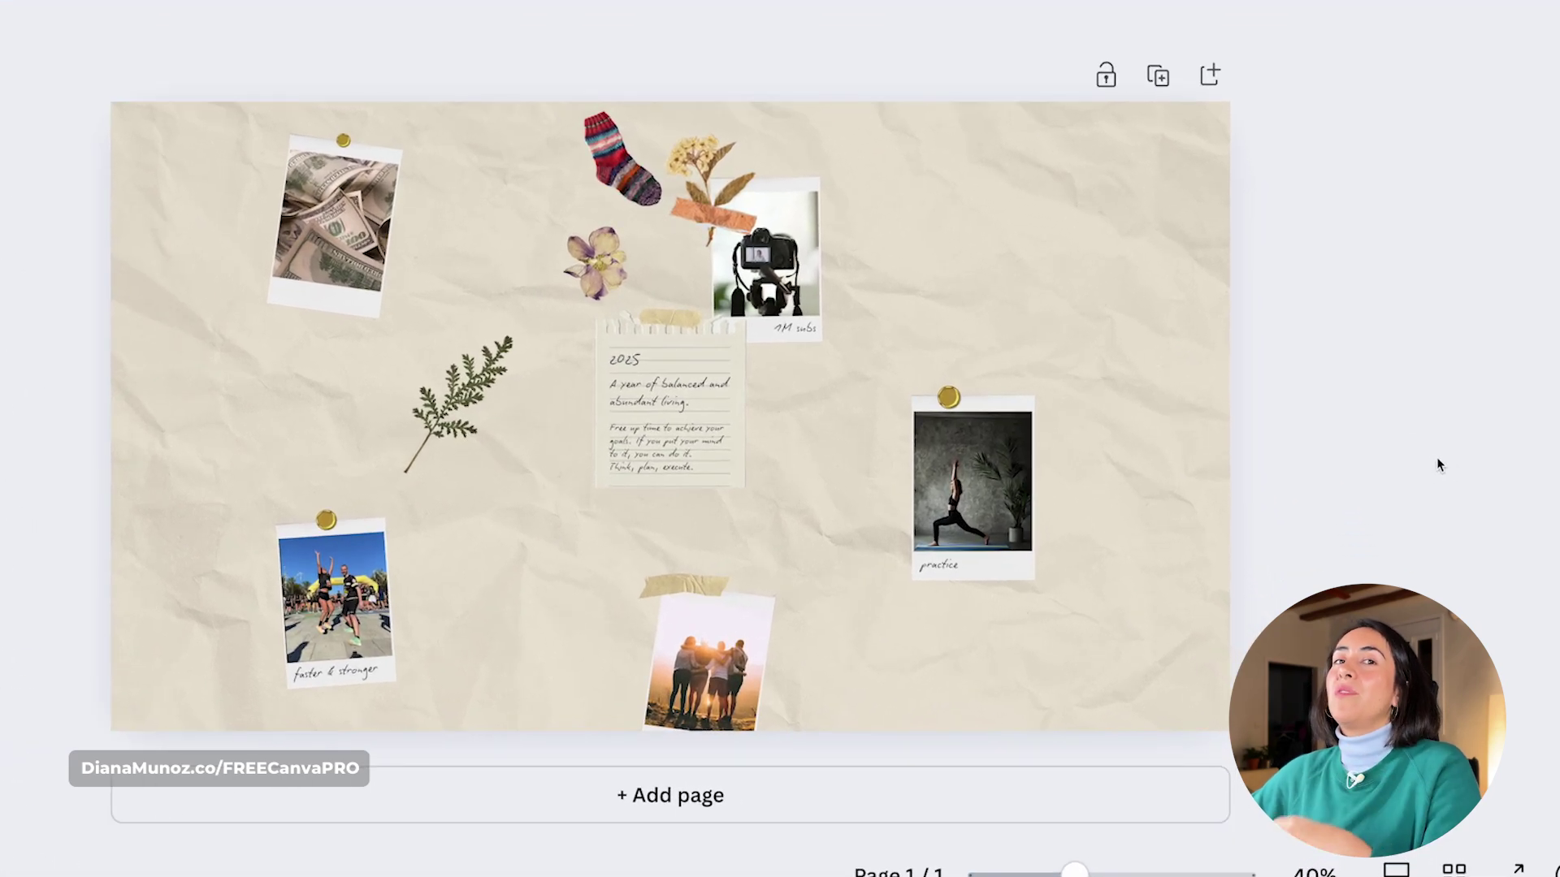
{"action": "left_click_drag", "start_coordinate": [1373, 313], "coordinate": [910, 587]}
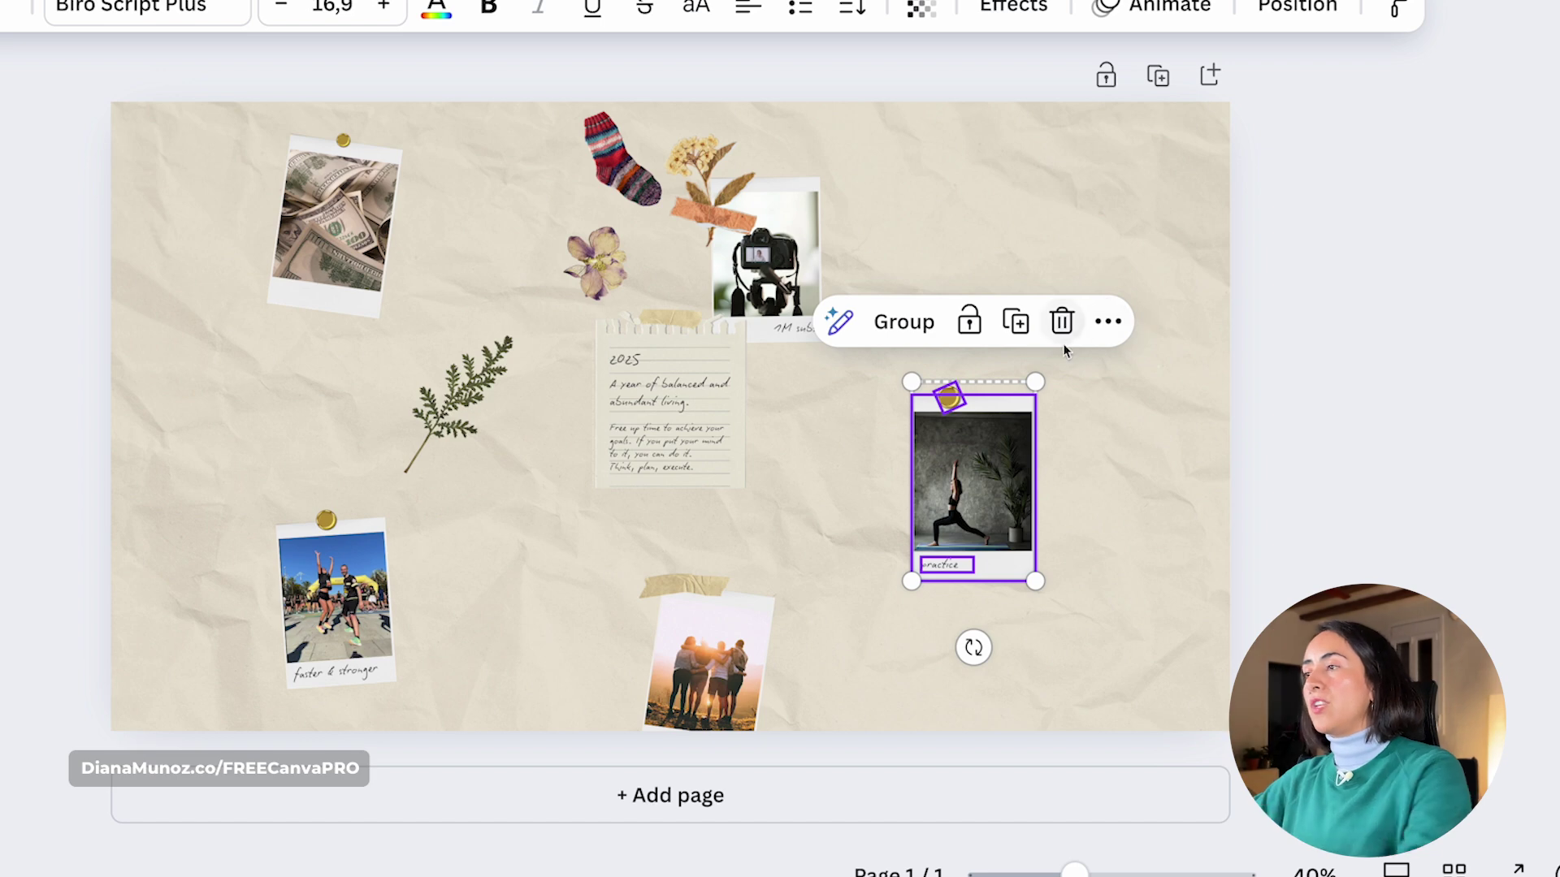
{"action": "left_click_drag", "start_coordinate": [1036, 382], "coordinate": [1108, 264]}
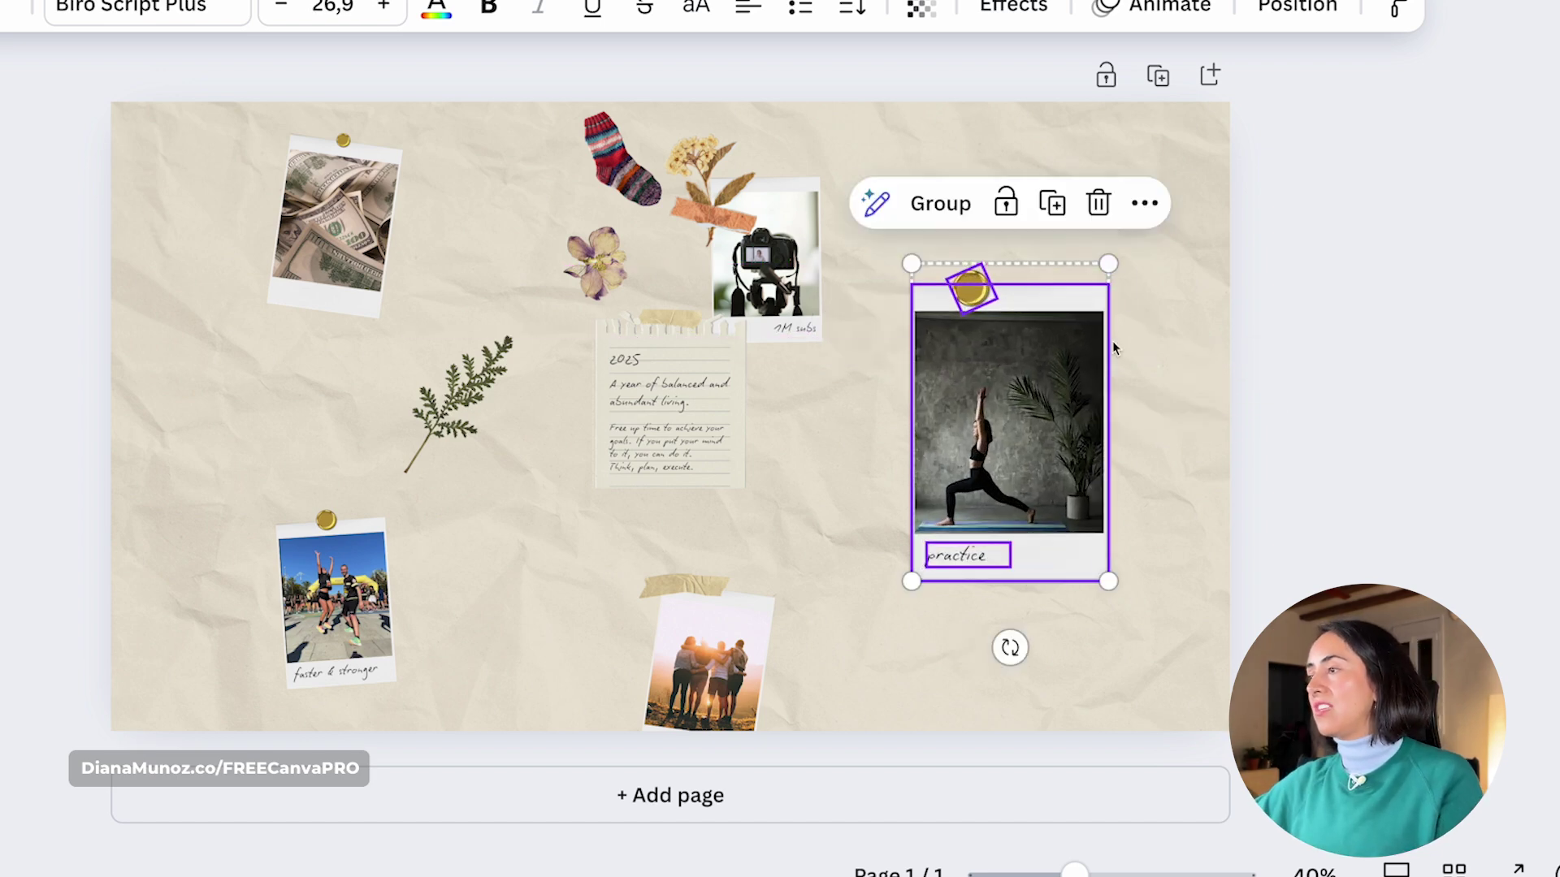
{"action": "left_click_drag", "start_coordinate": [1009, 648], "coordinate": [1047, 646]}
{"action": "left_click", "coordinate": [1259, 441]}
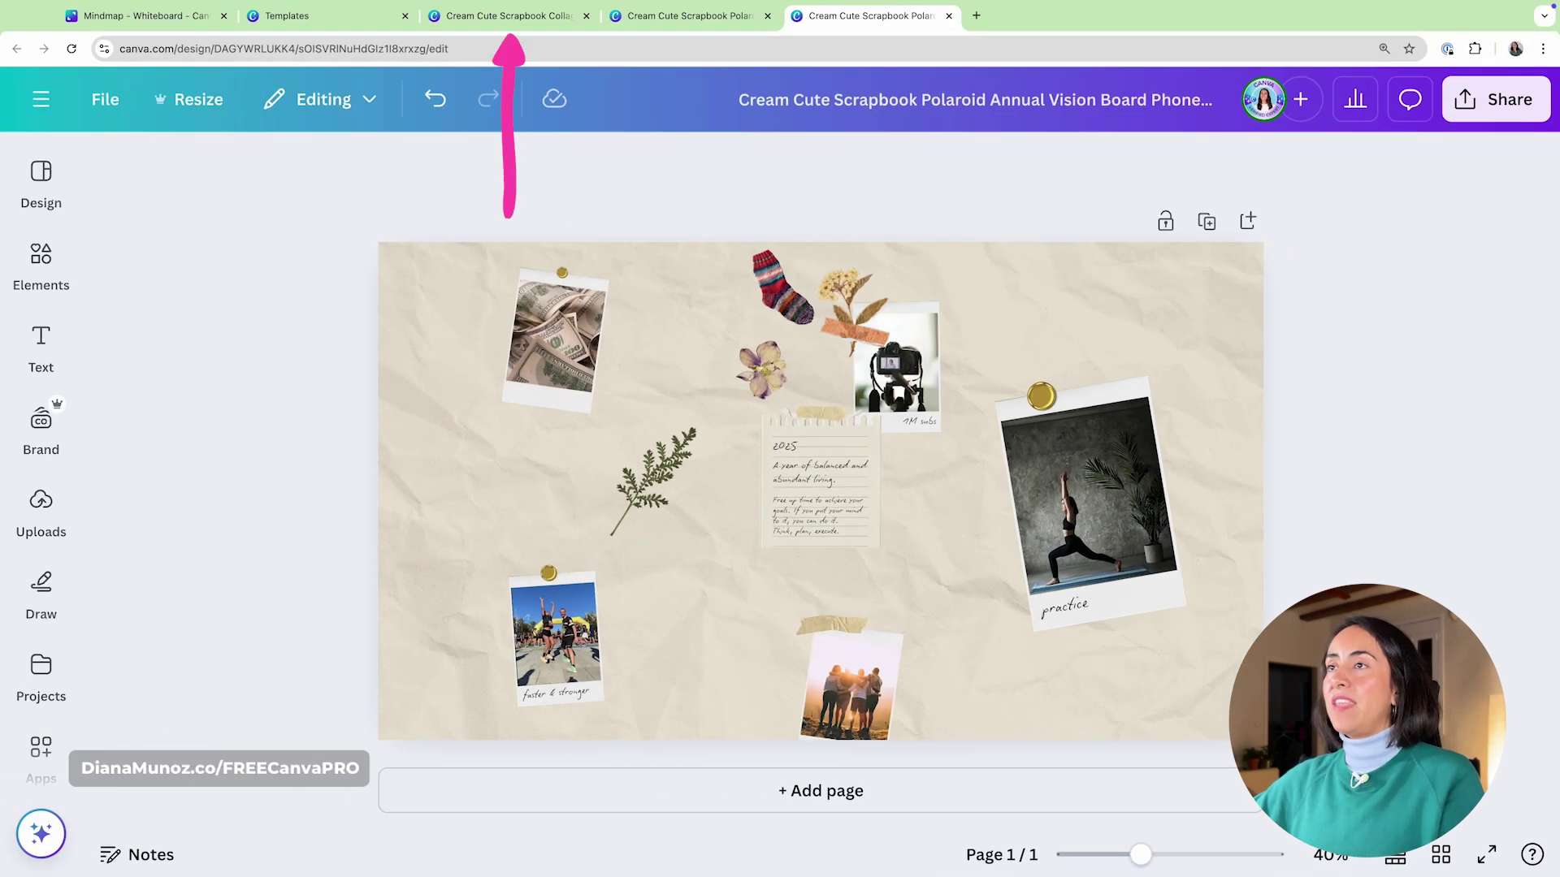
Revisit the desktop collage, and browse the creator's template profile down to the "scrapvboard" templates.
{"action": "left_click", "coordinate": [508, 15]}
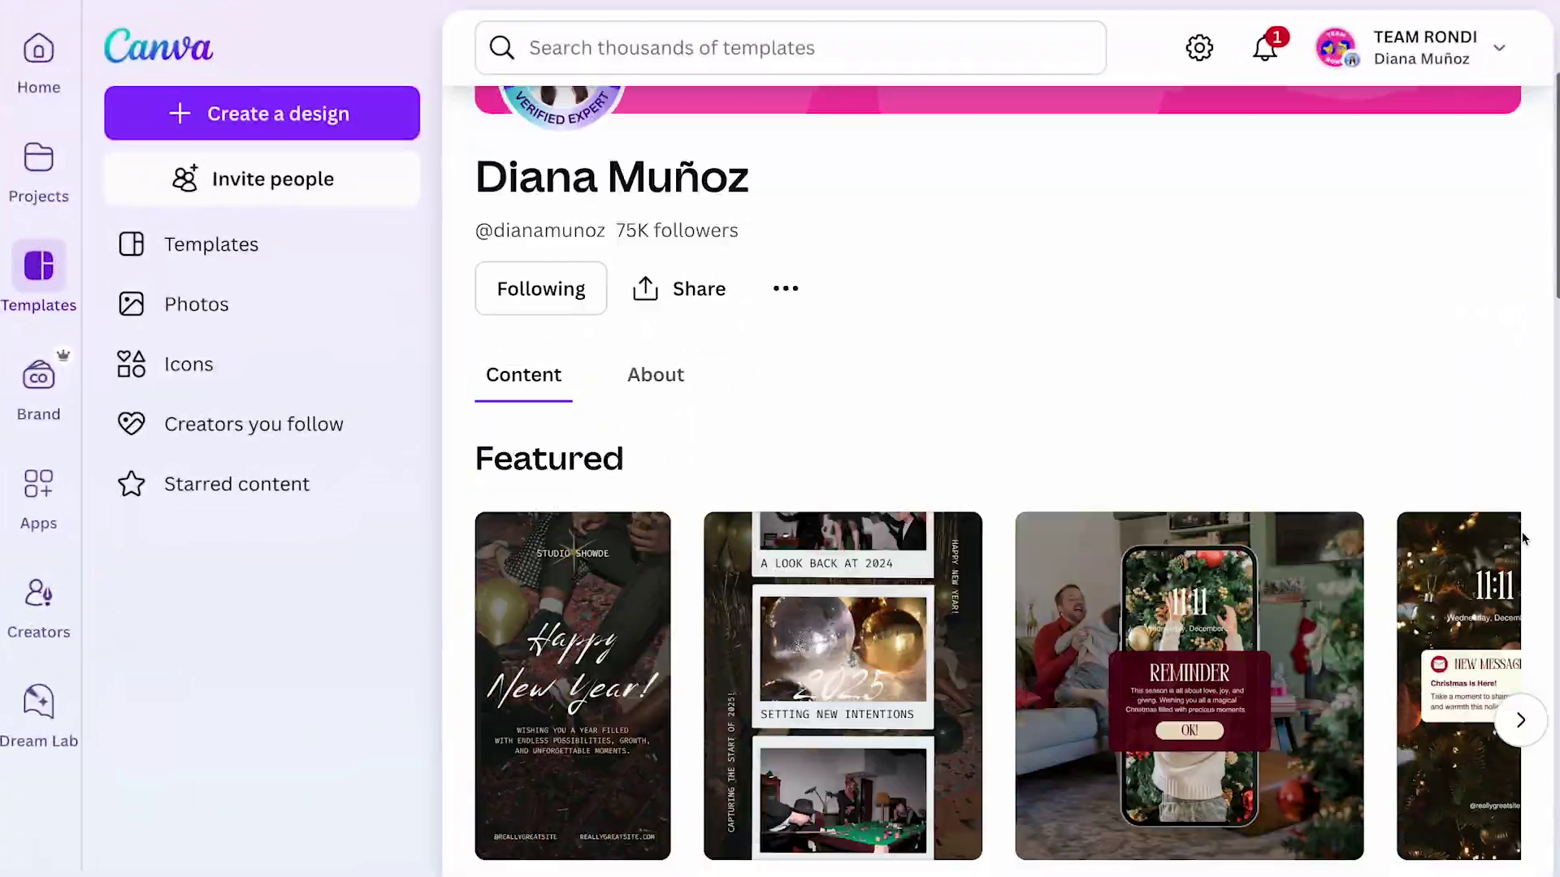
{"action": "scroll", "coordinate": [1524, 538], "scroll_direction": "down", "scroll_amount": 10}
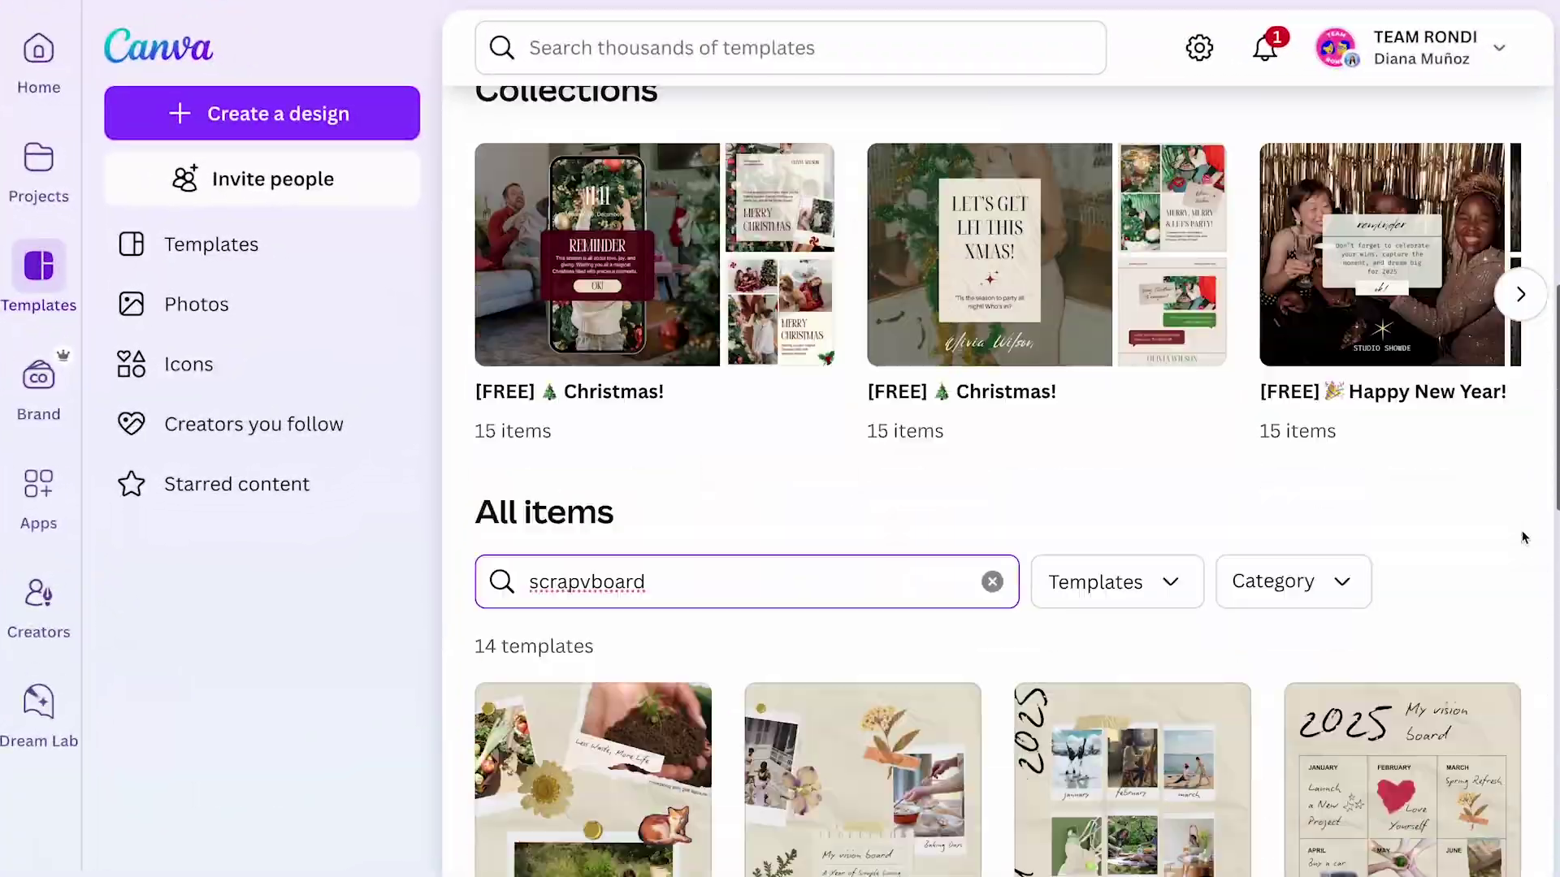
{"action": "scroll", "coordinate": [1524, 538], "scroll_direction": "down", "scroll_amount": 10}
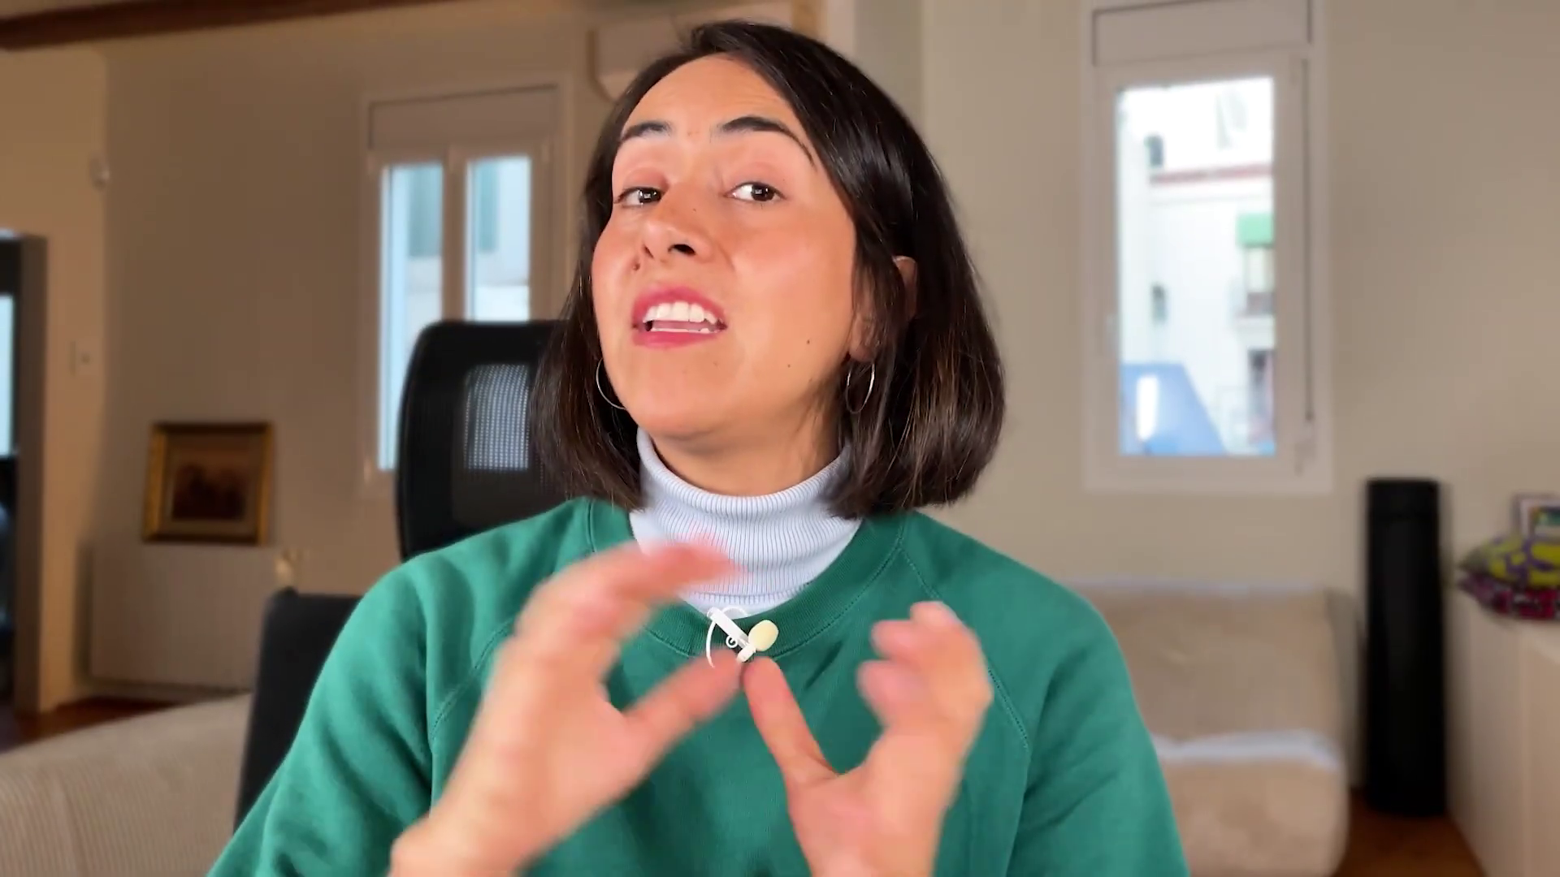